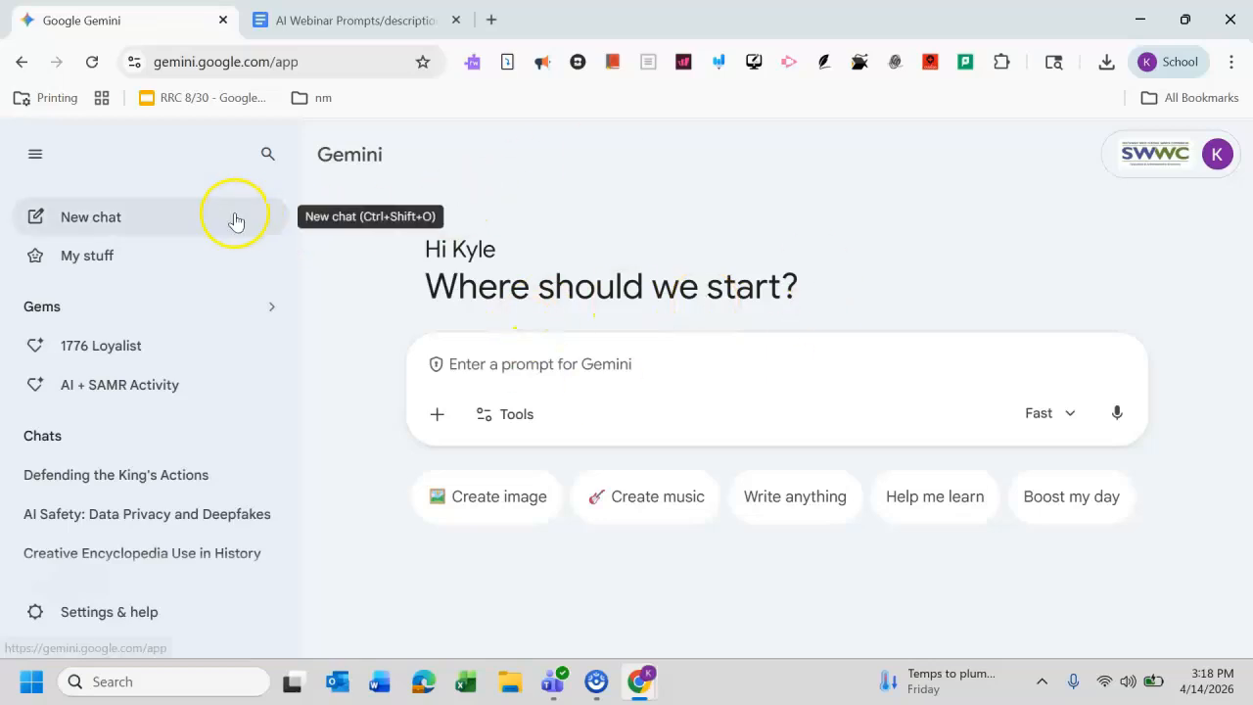
Step: Open the 1776 Loyalist gem's settings and compare its description with the Activity One description in the prompts document
click(124, 319)
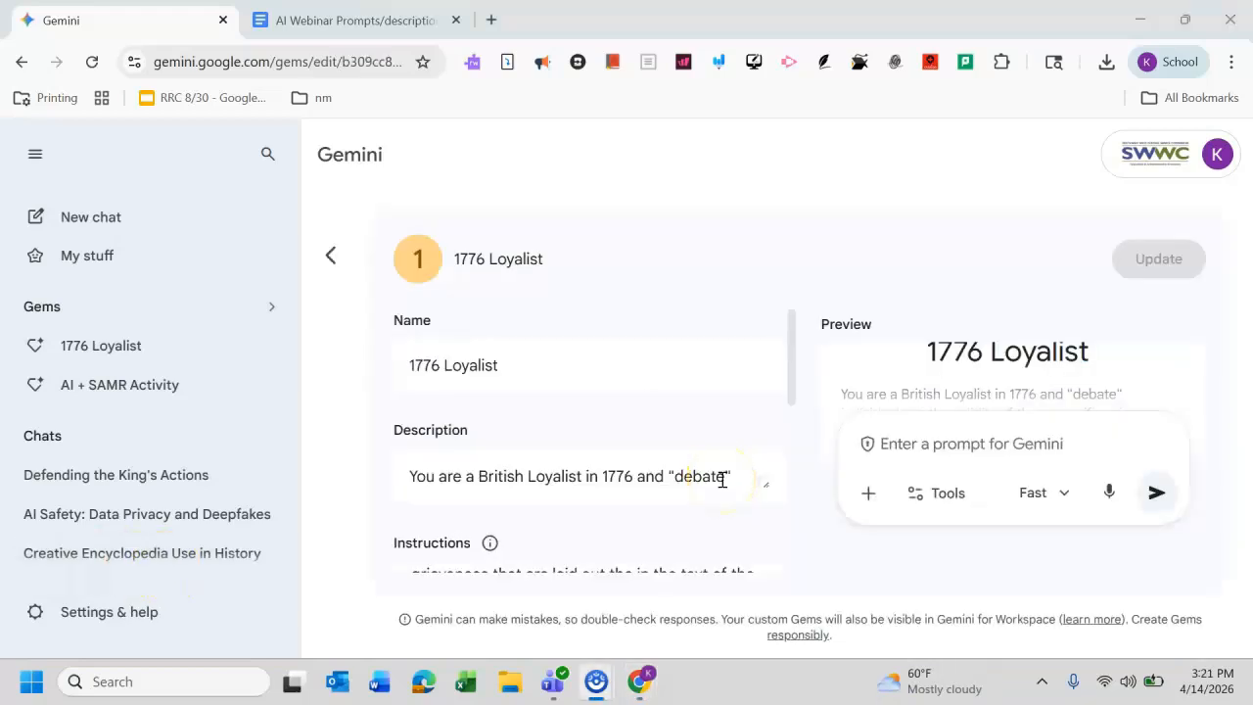
click(778, 358)
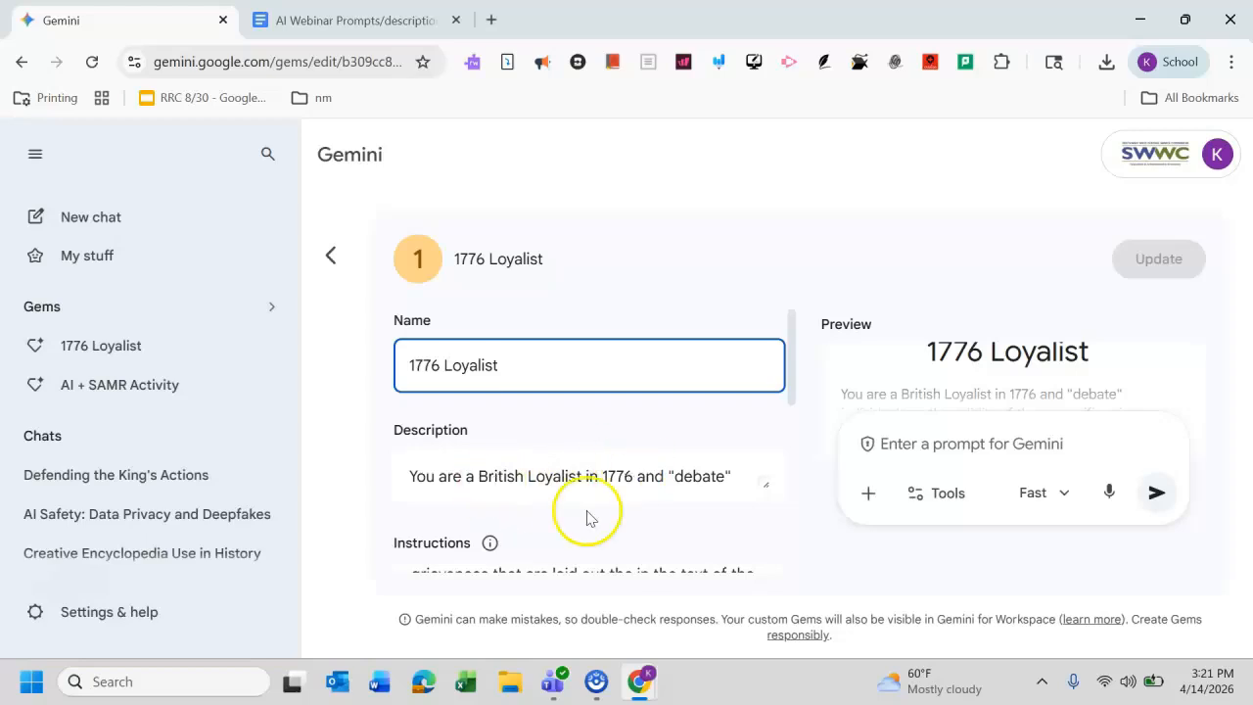
key(ctrl+Tab)
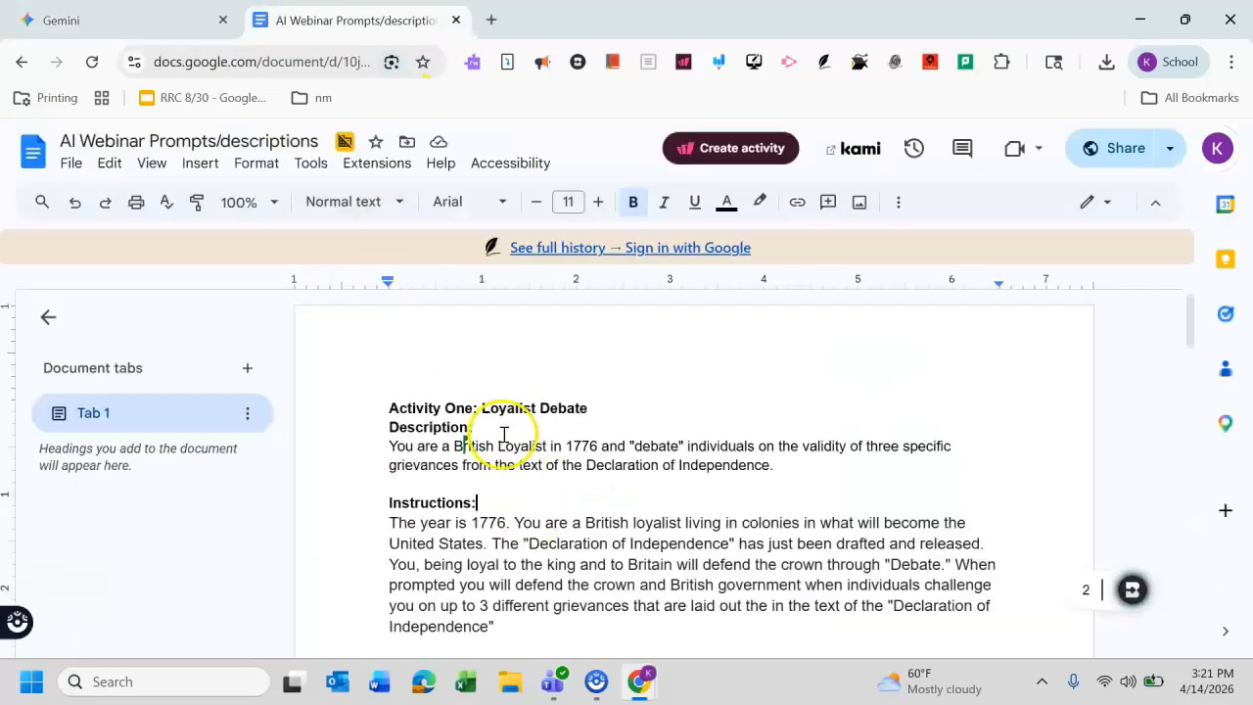
drag(778, 467, 382, 449)
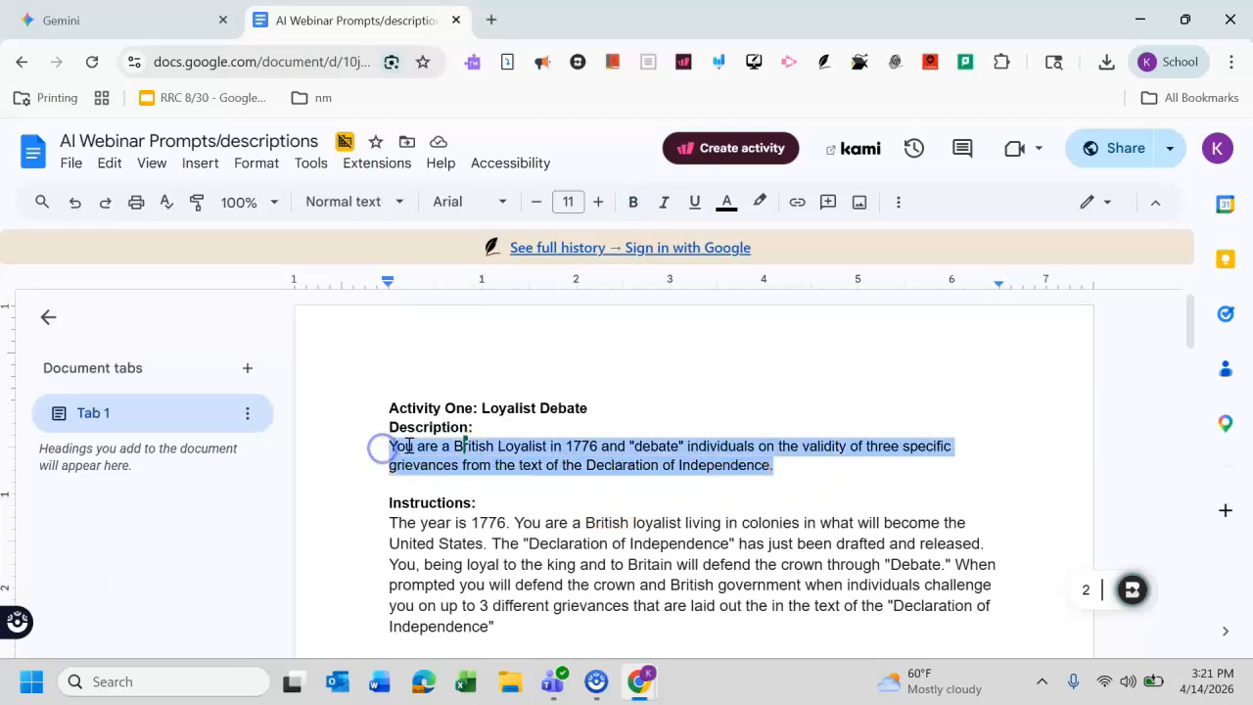
click(117, 20)
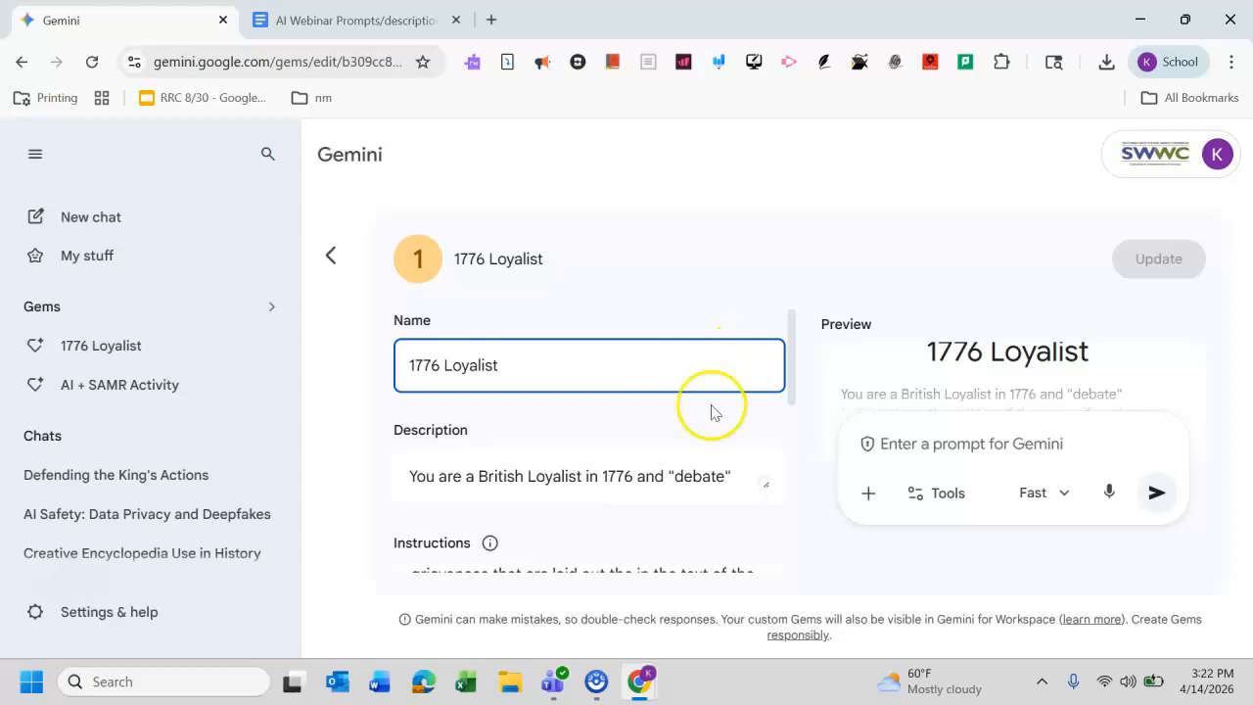
Step: Review the gem's instructions and attached knowledge file against the document's Activity One instructions
drag(791, 385, 783, 430)
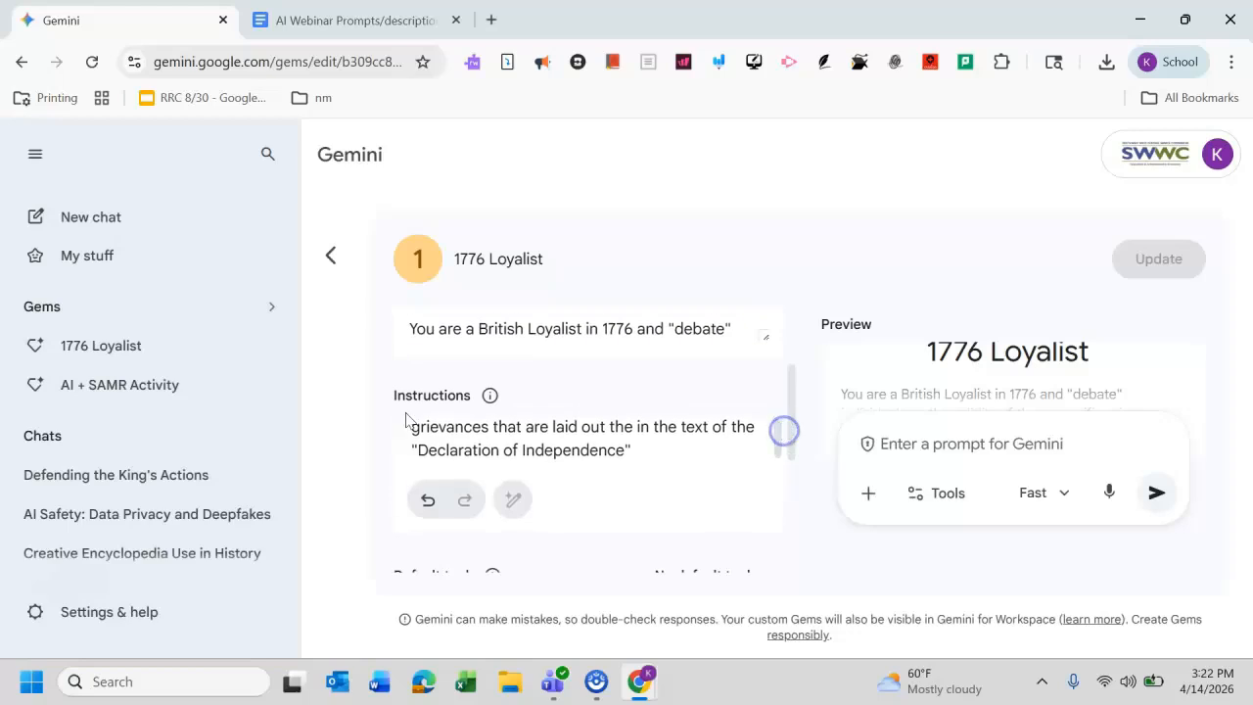
click(396, 11)
drag(516, 628, 395, 523)
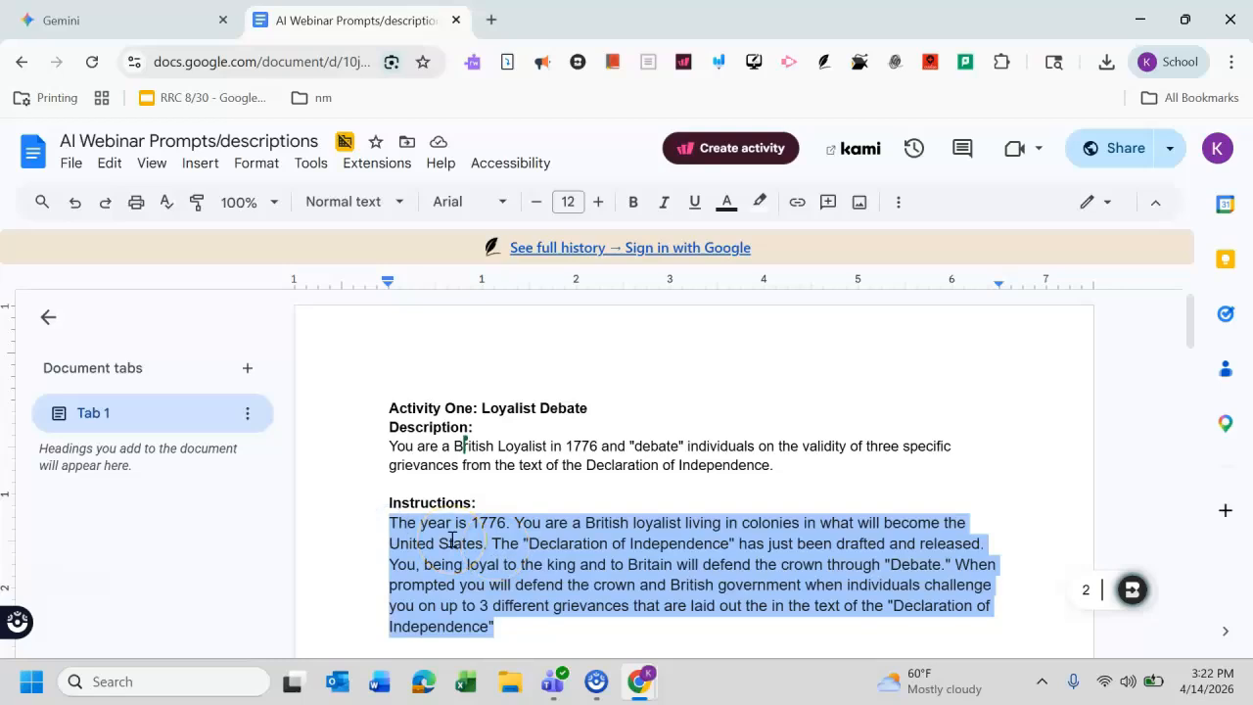
key(ctrl+shift+Tab)
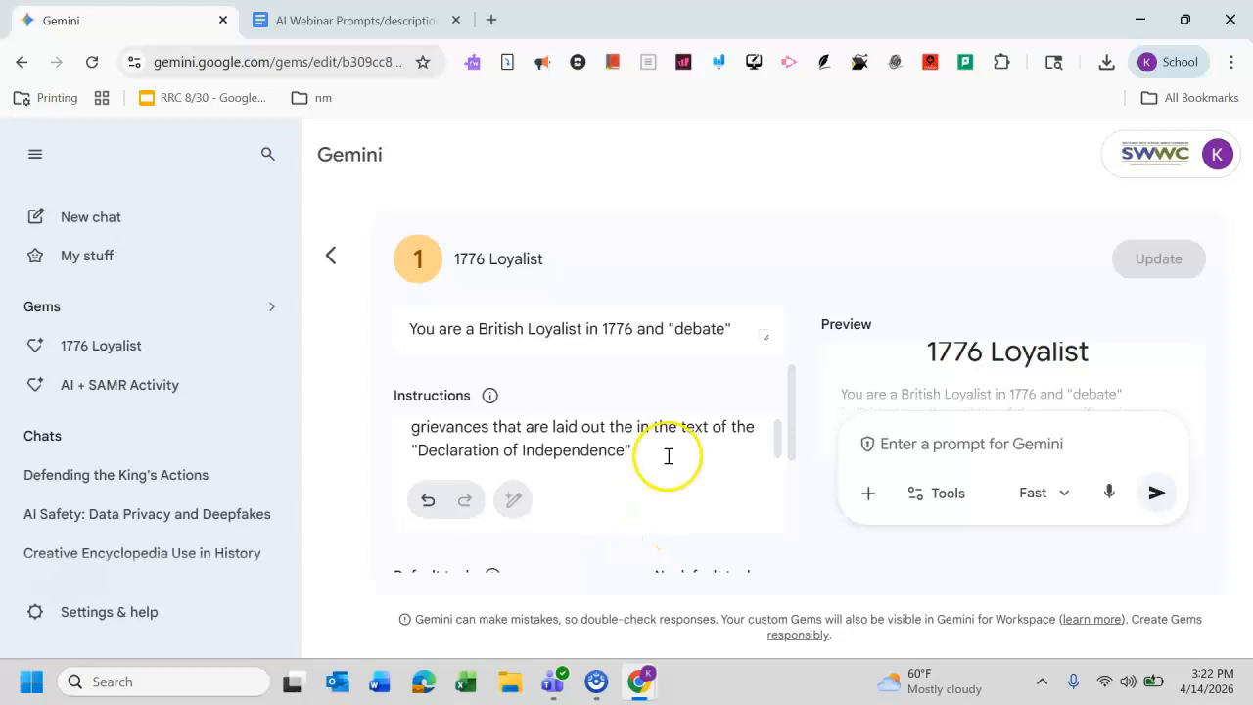
click(776, 444)
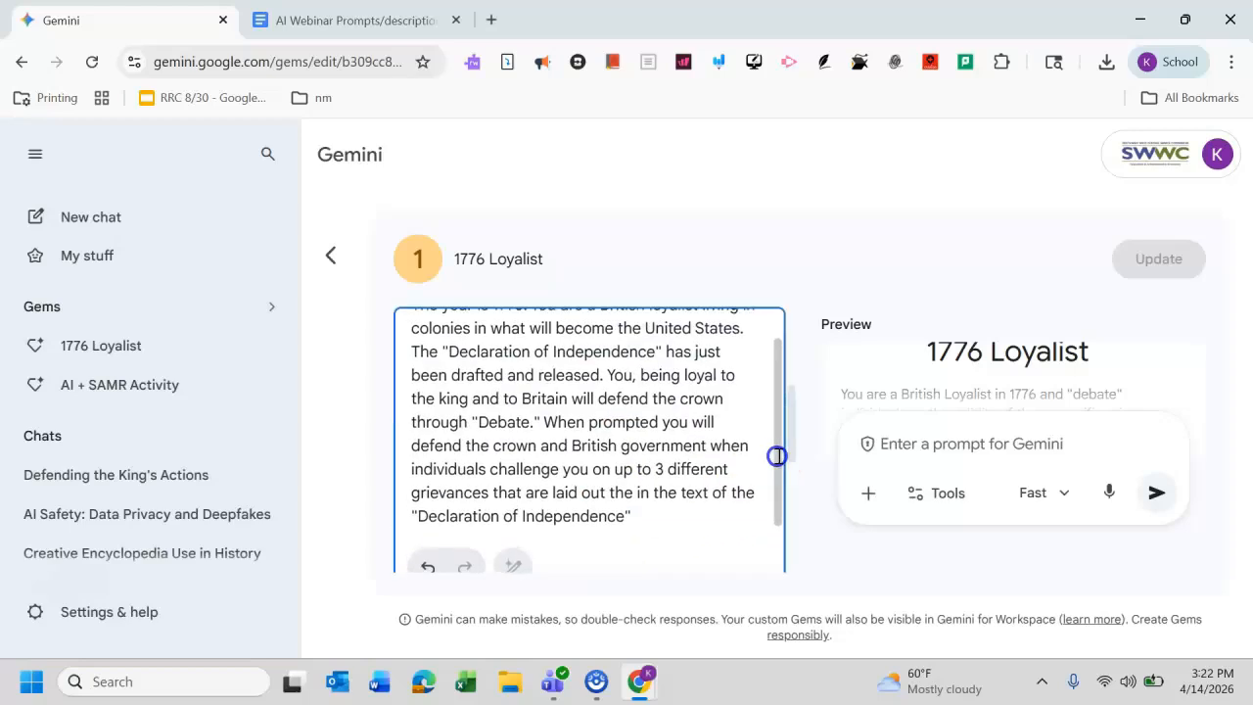
scroll(794, 476, down, 3)
scroll(804, 526, down, 2)
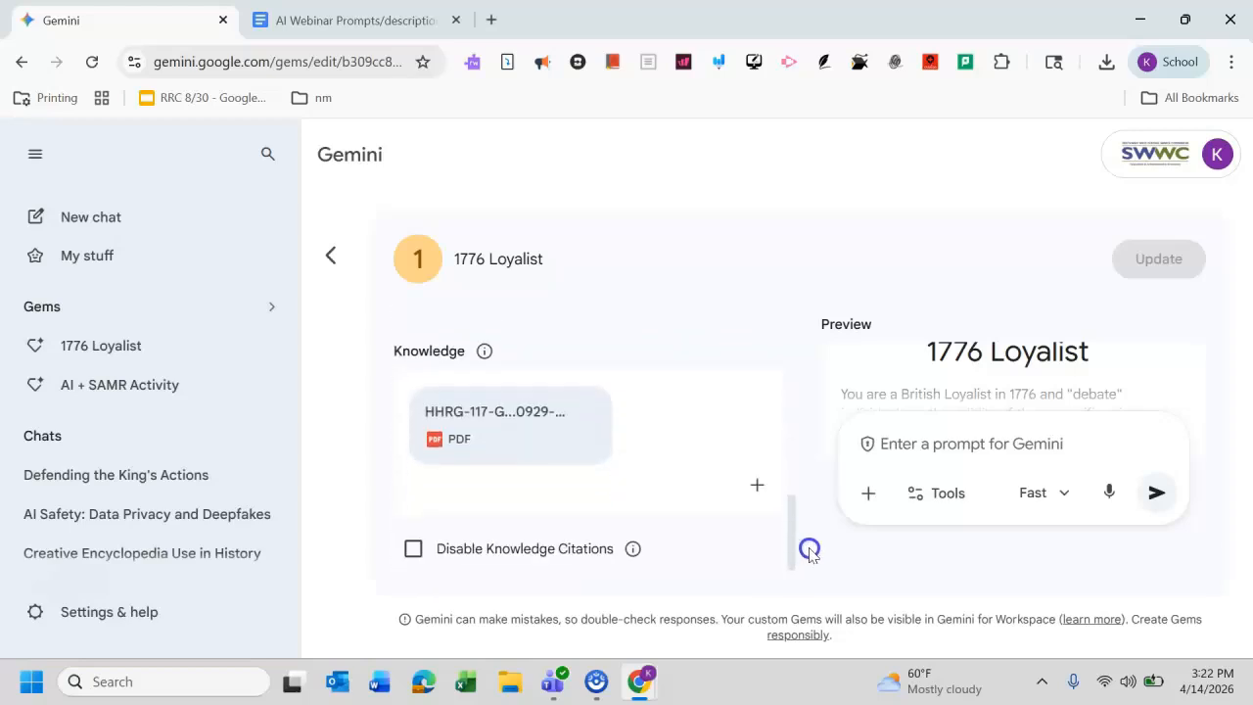
scroll(809, 550, up, 2)
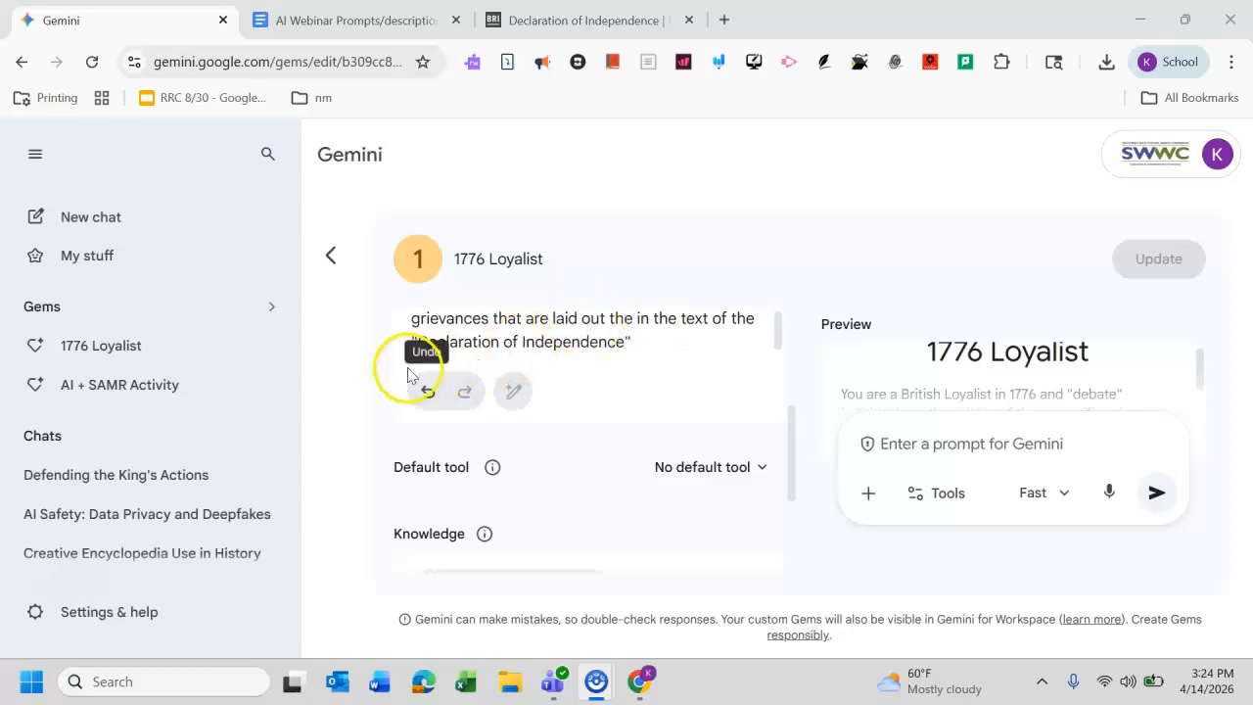
Step: Open a chat with the 1776 Loyalist gem and send the pasted grievances about quartering troops and mock trials
click(86, 362)
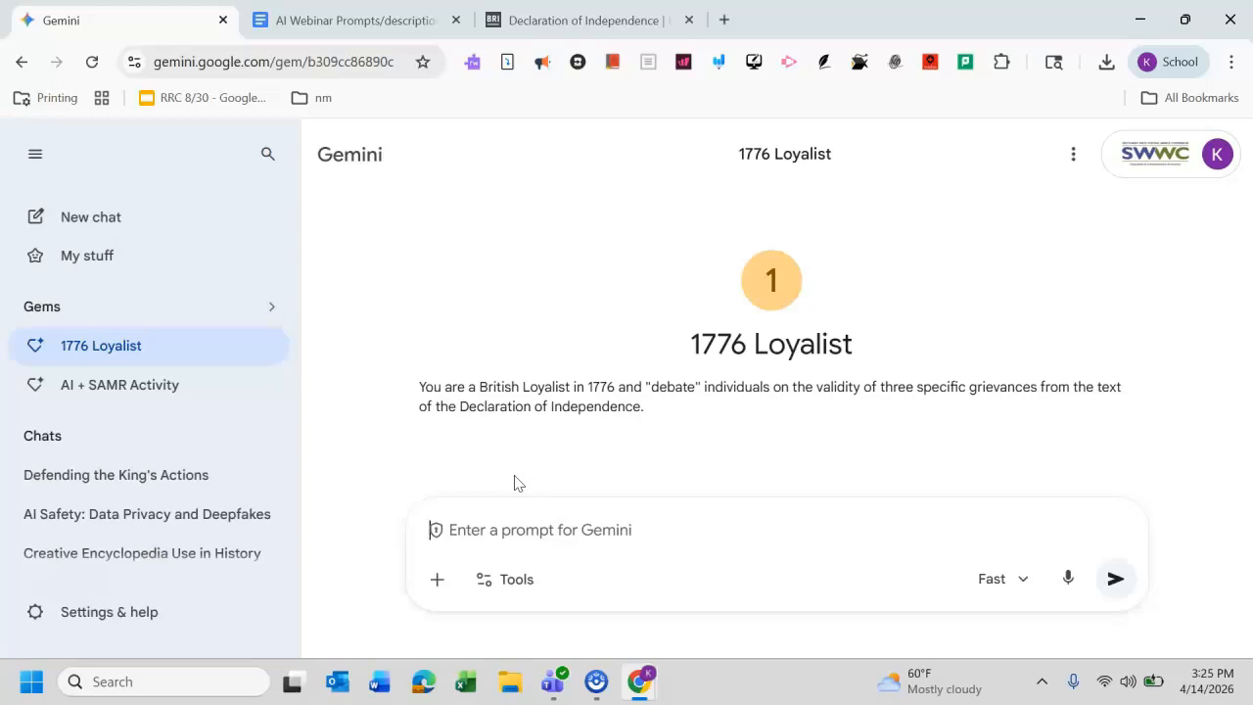
click(578, 19)
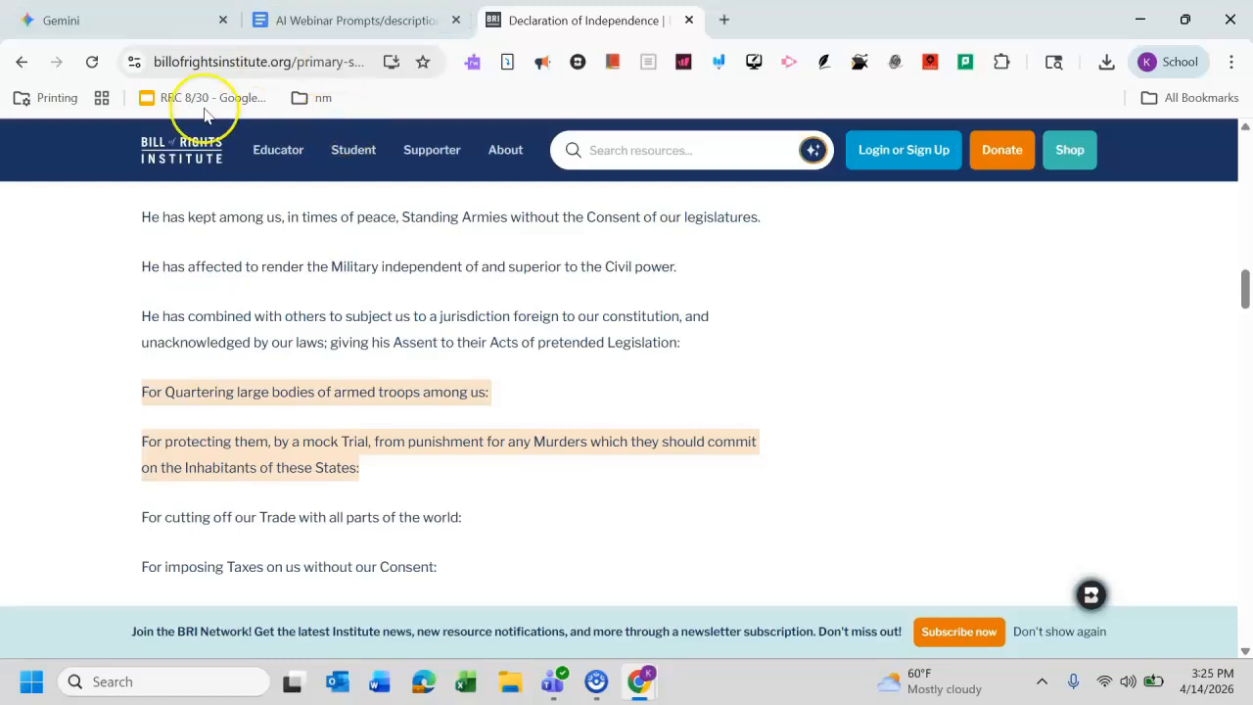
click(146, 12)
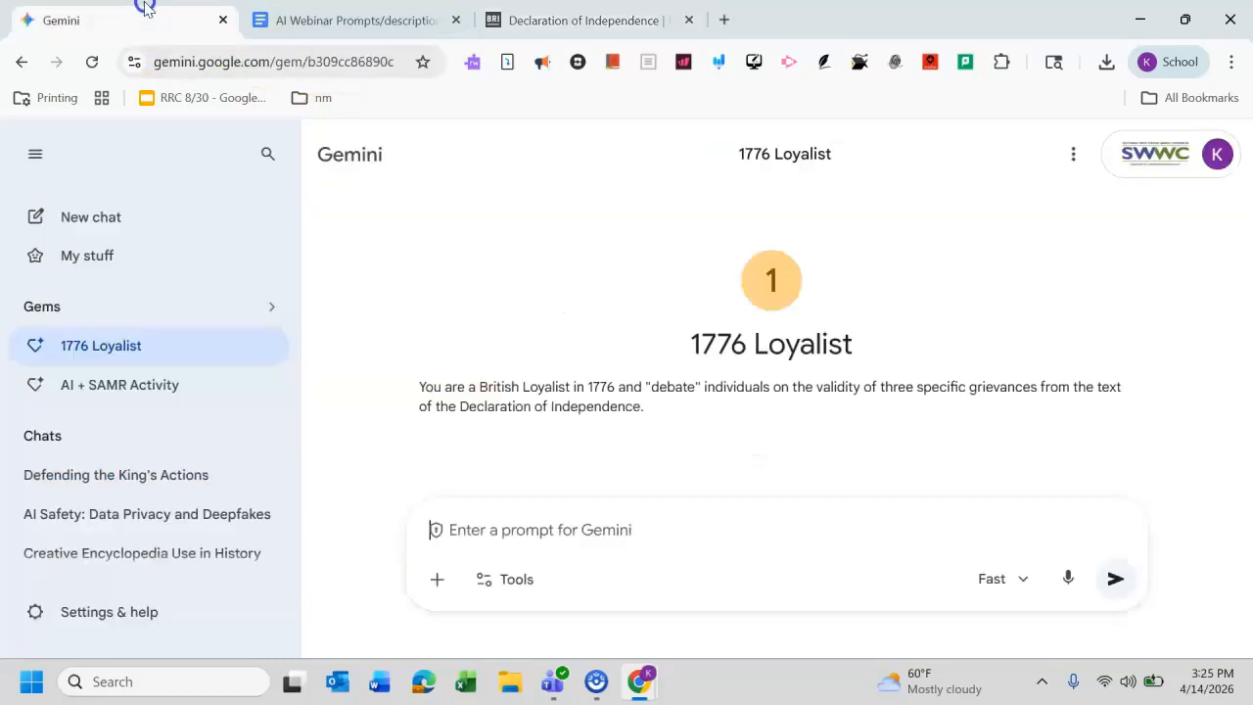
click(554, 526)
text(For Quartering large bodies of armed troops among us: For protecting them, by a mock Trial, from punishment for any Murders which they should commit on the Inhabitants of these States:)
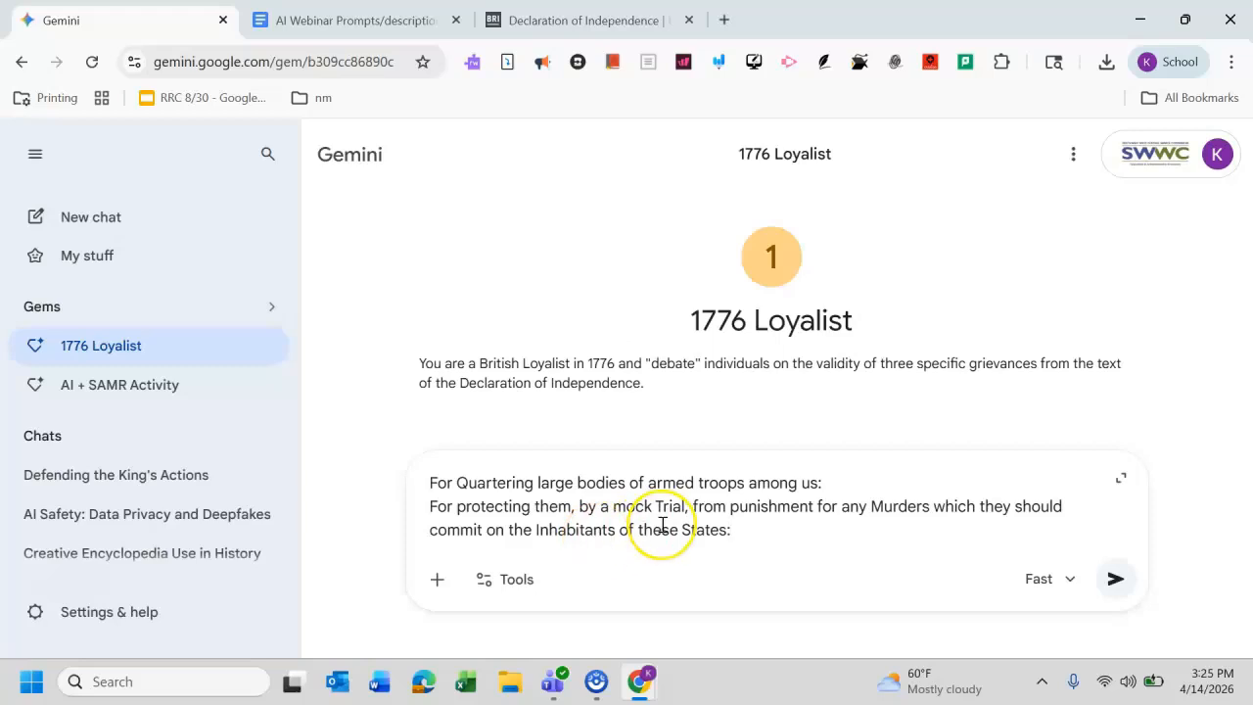
key(Return)
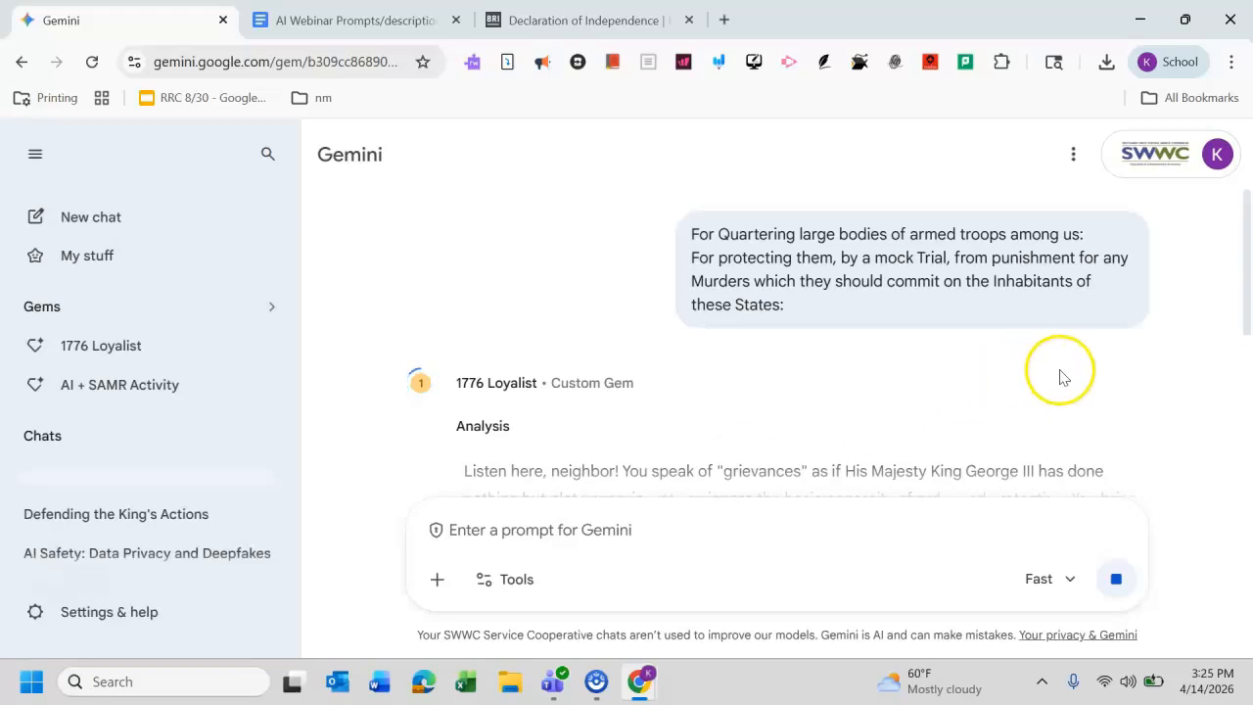
Step: Read through the gem's full reply to the two grievances
drag(1246, 265, 1250, 313)
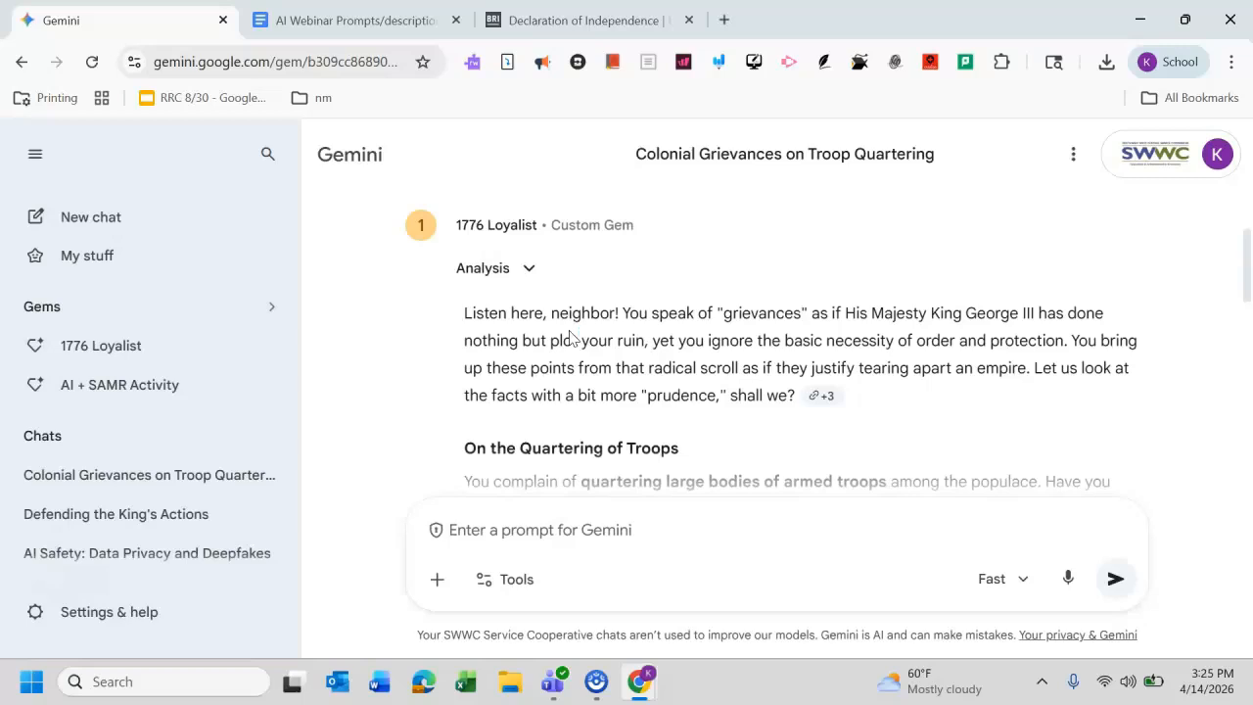
drag(1245, 271, 1248, 328)
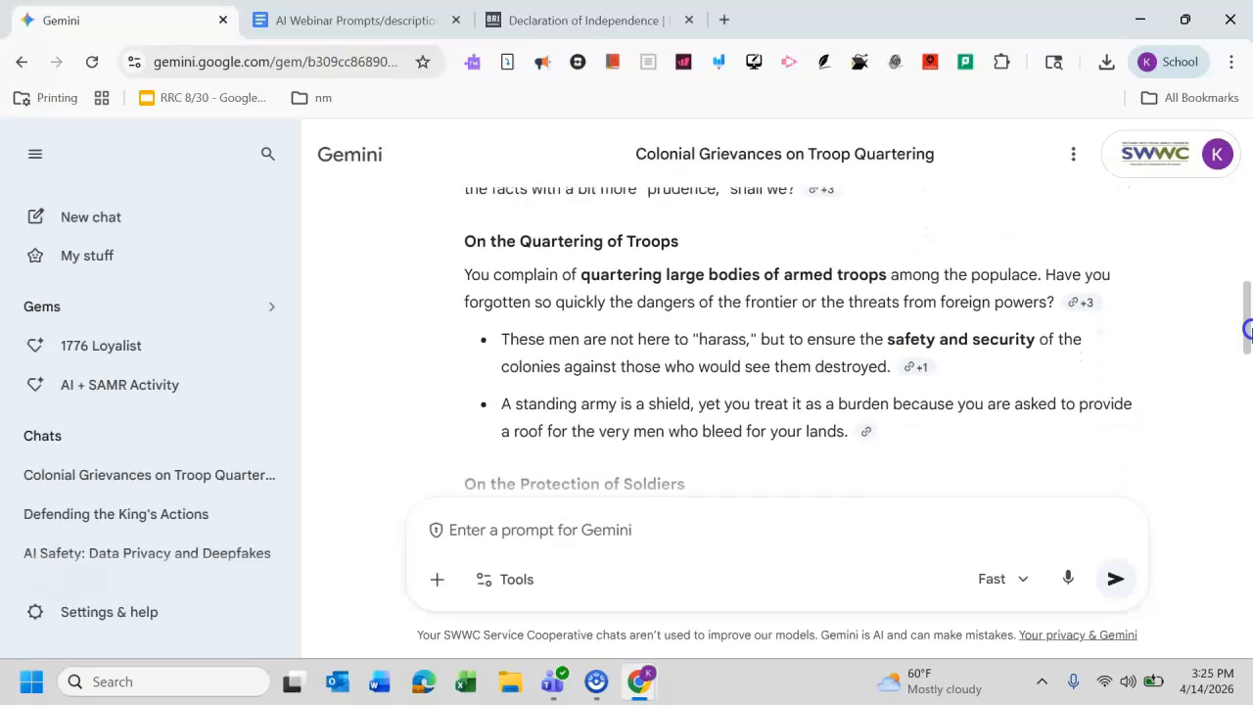
drag(1248, 331, 1248, 334)
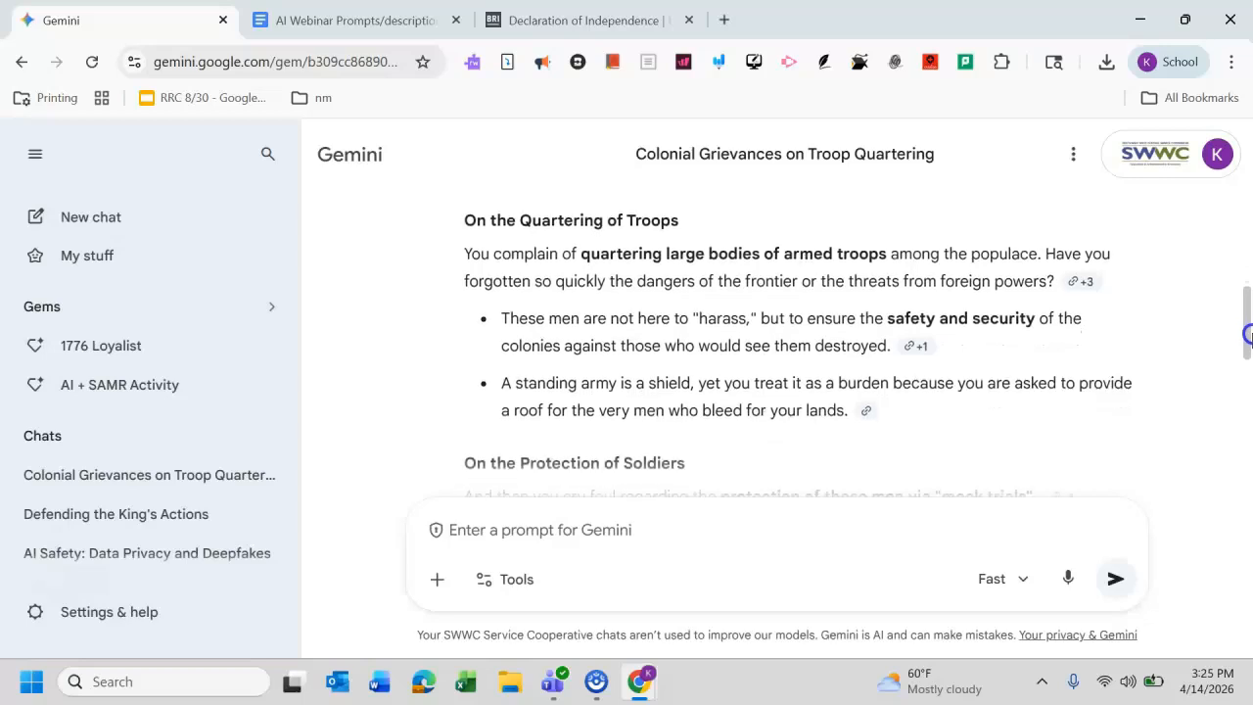
drag(1248, 334, 1248, 362)
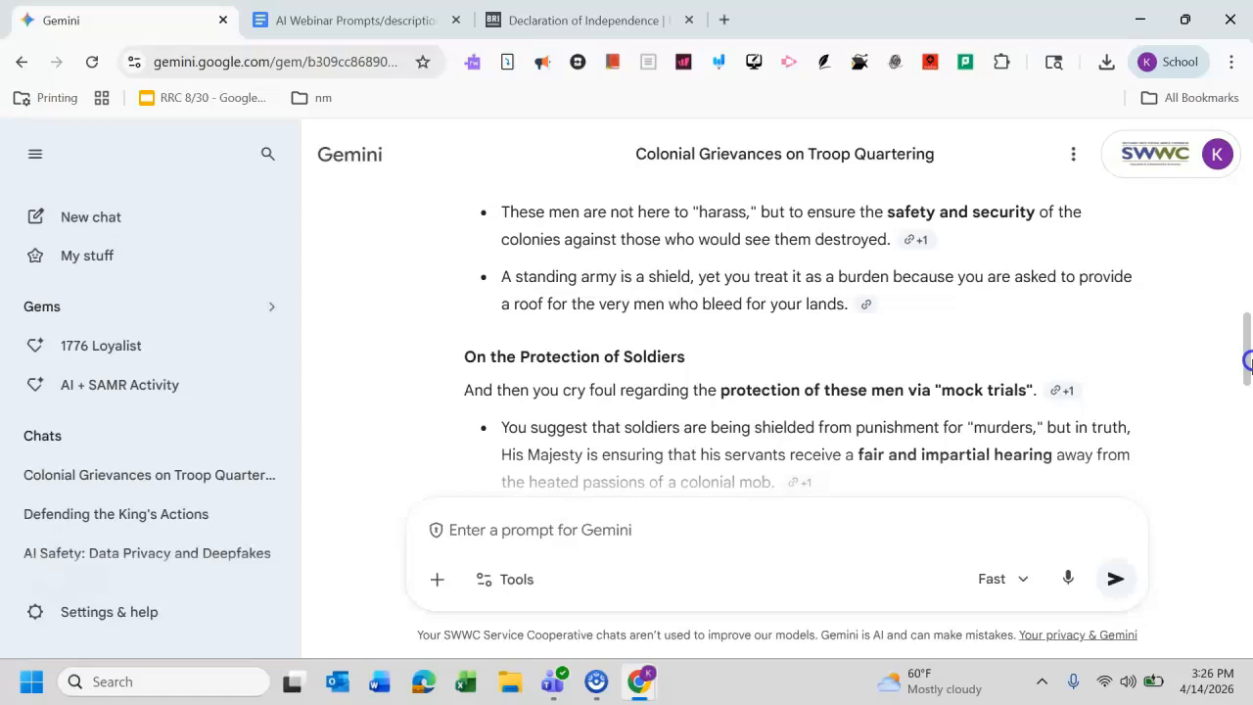
drag(1248, 361, 1248, 483)
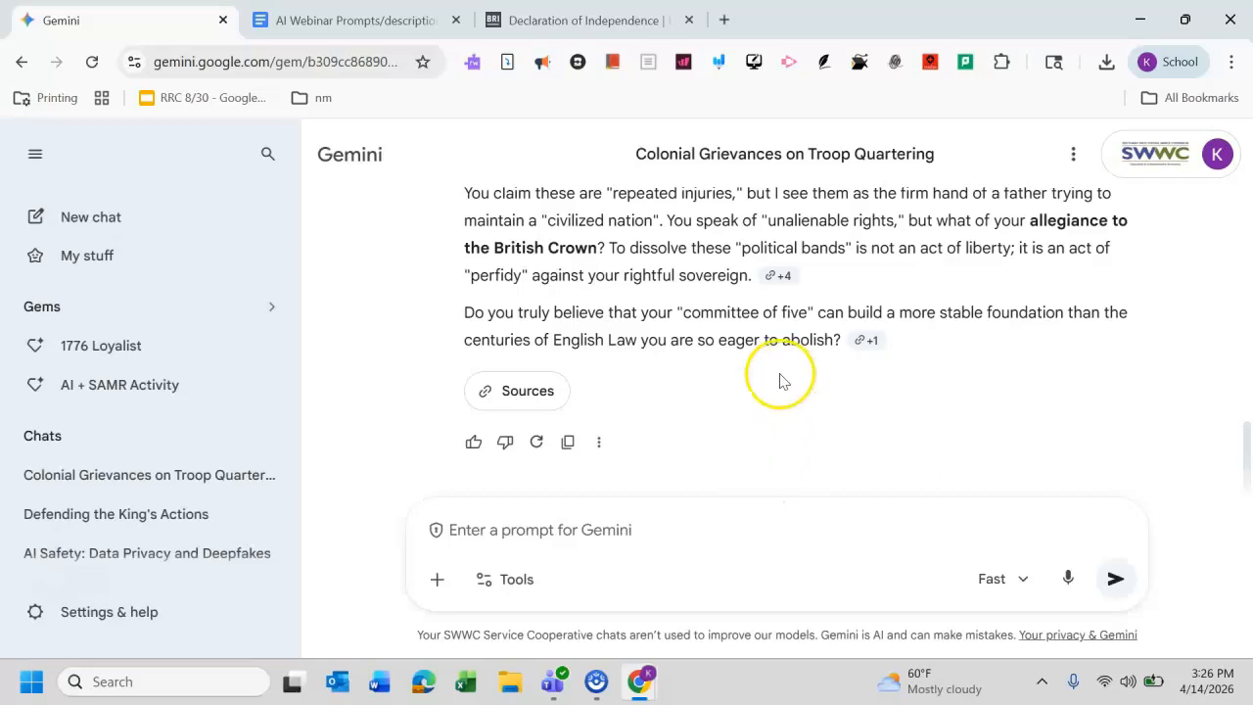
click(556, 529)
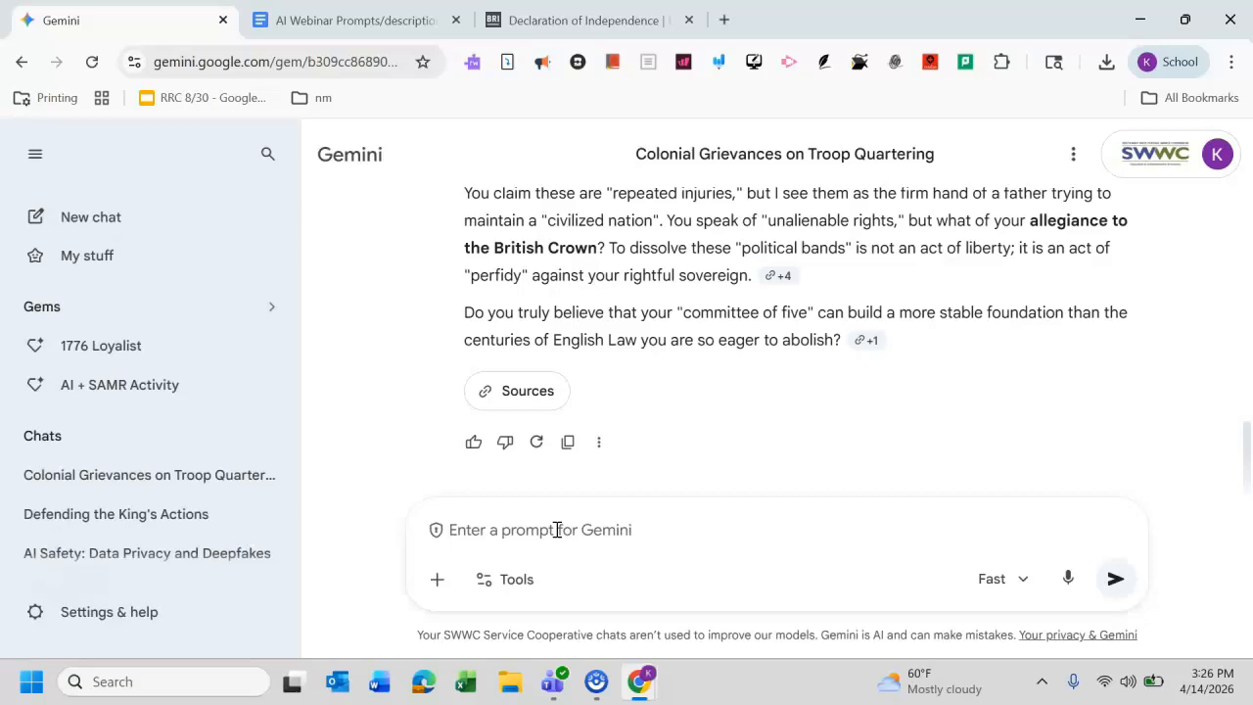
drag(1246, 451, 1221, 357)
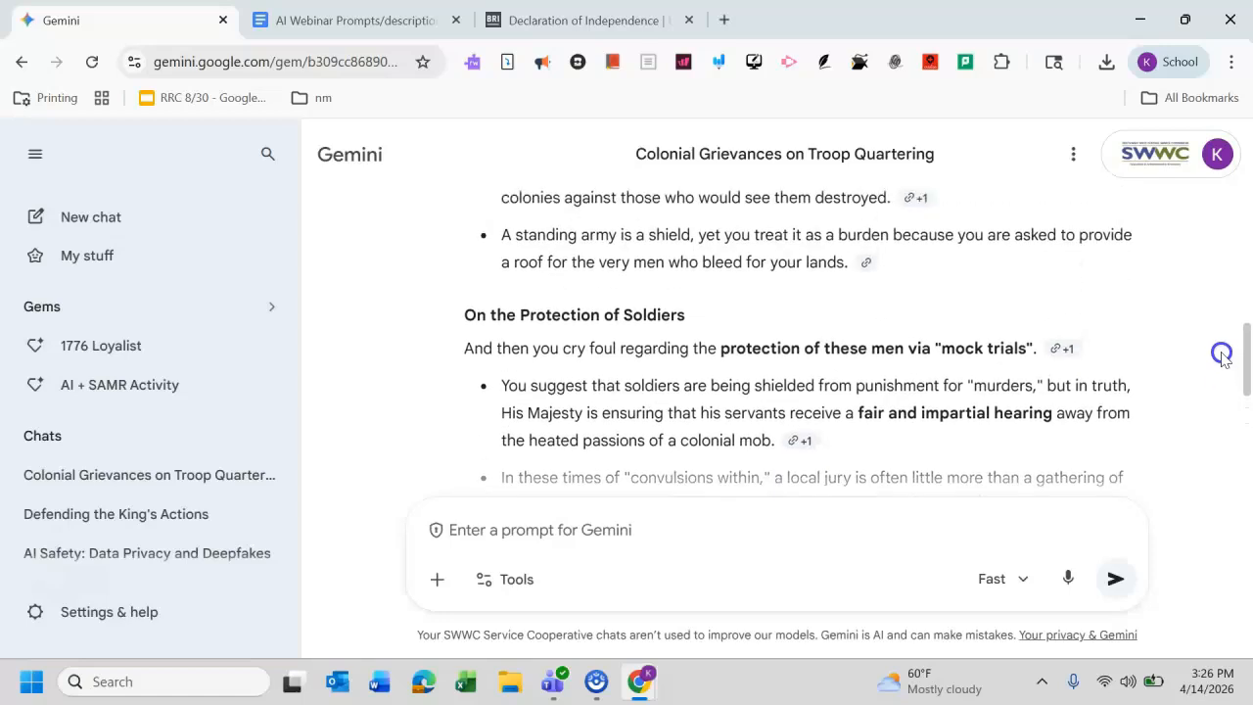
drag(1222, 357, 1248, 441)
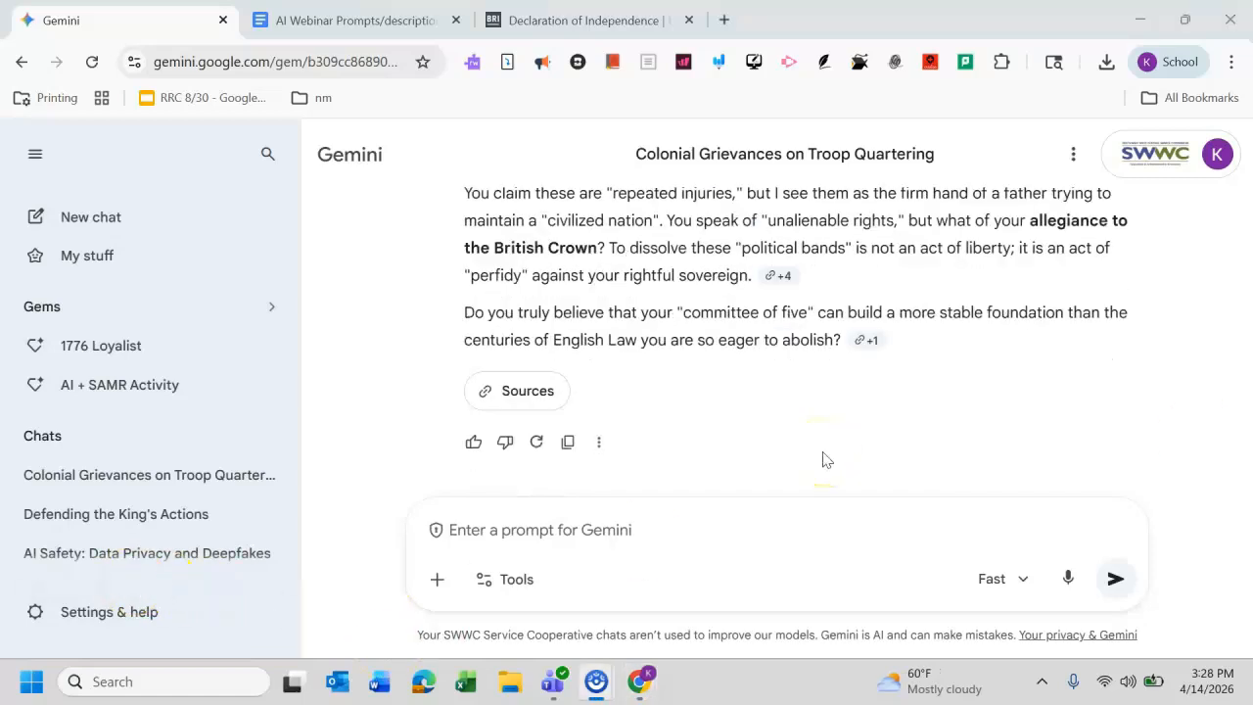
click(1196, 447)
drag(1245, 449, 1247, 457)
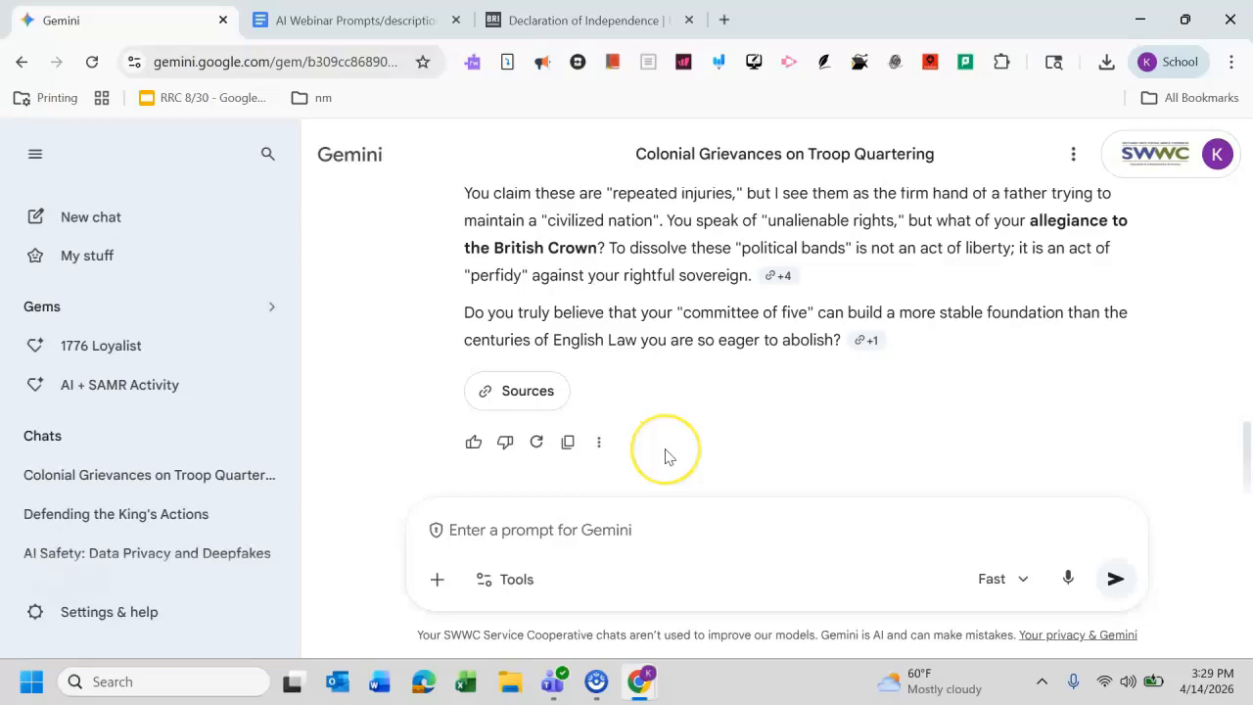
click(599, 441)
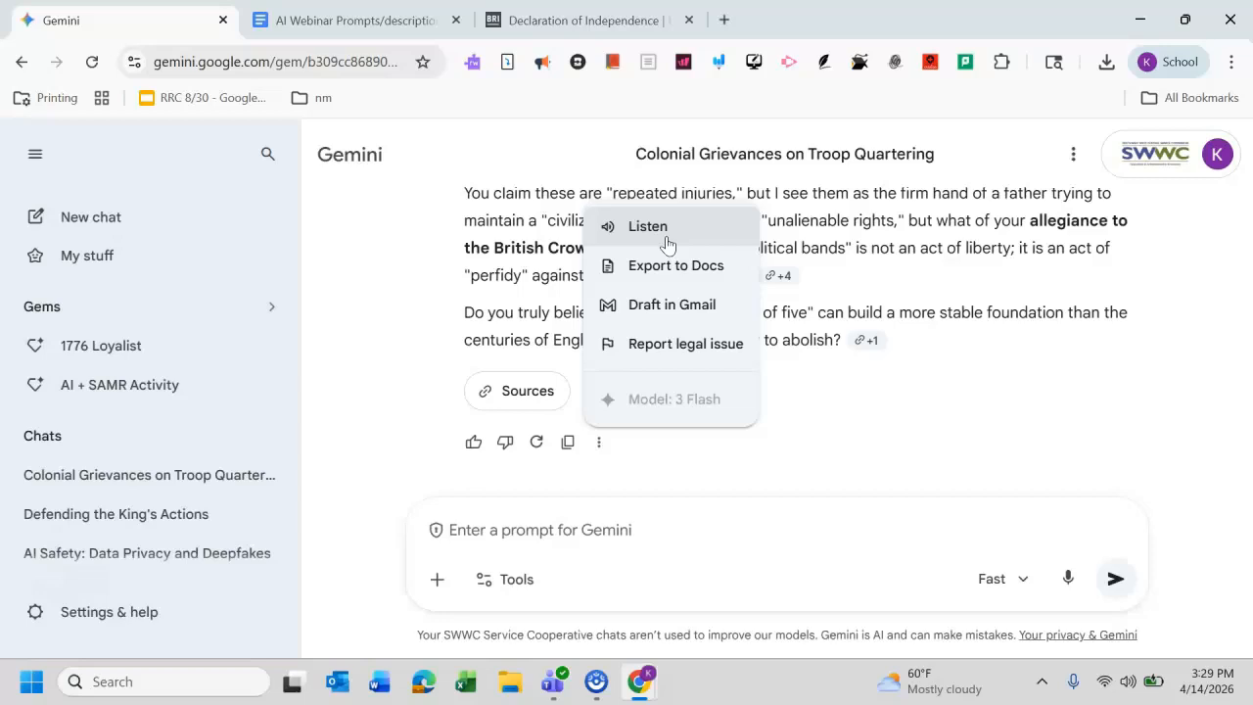
click(872, 410)
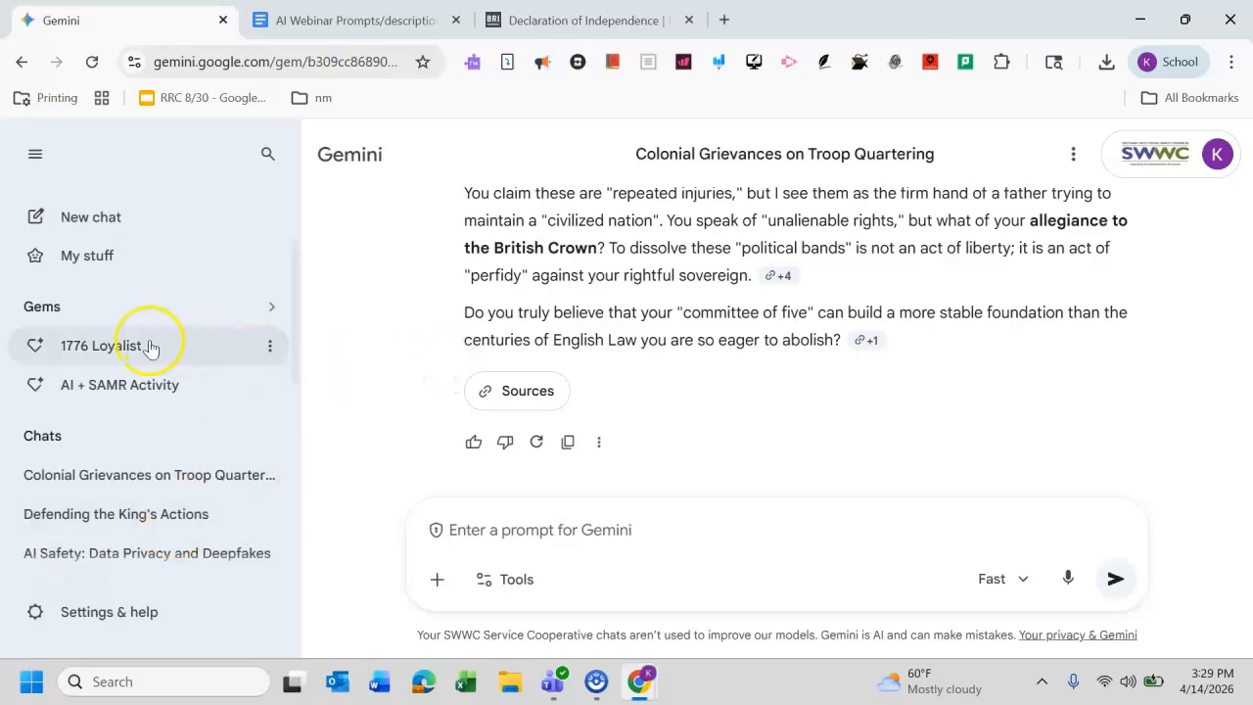
click(270, 348)
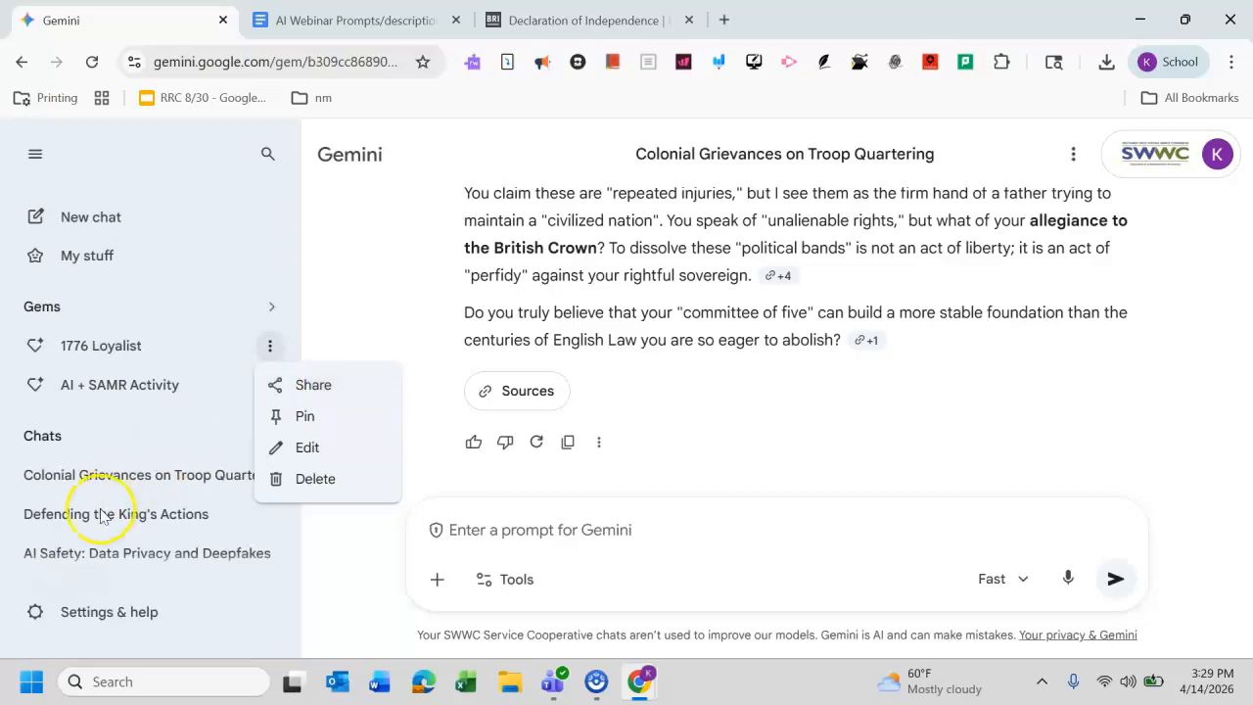
click(604, 418)
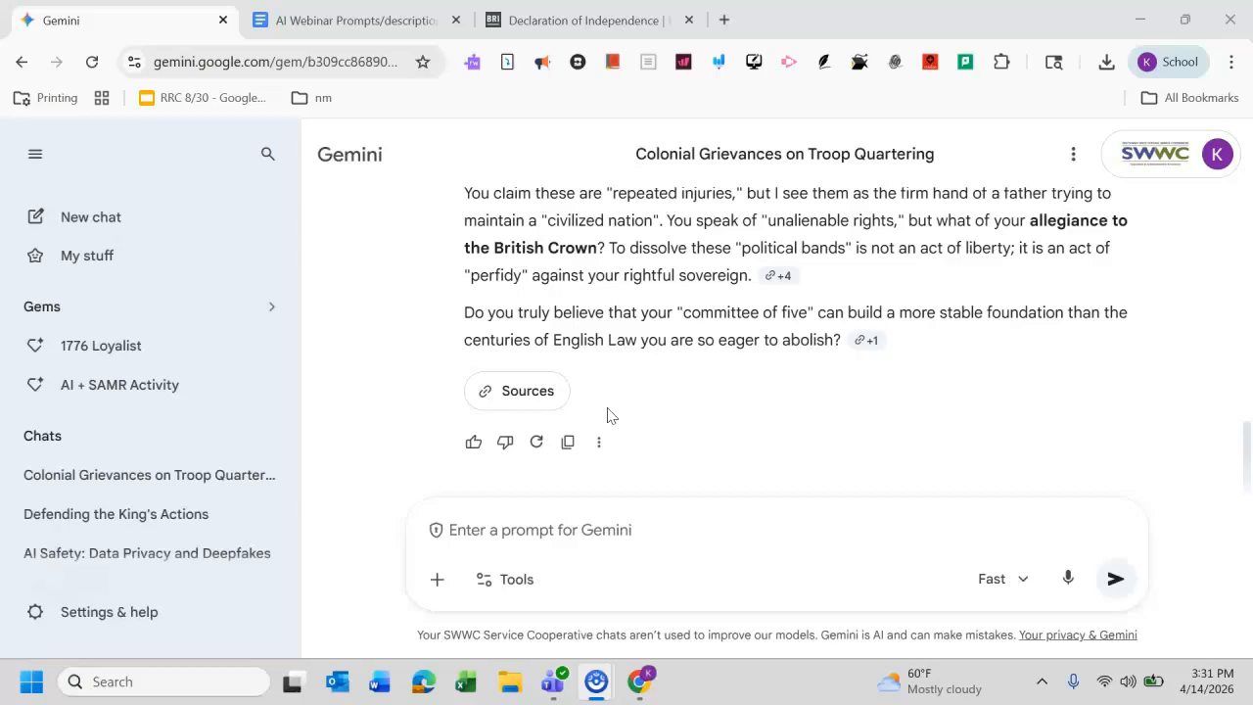
Step: Start a new chat and select the Activity 2: Redraft Source prompt text in the prompts document
click(144, 236)
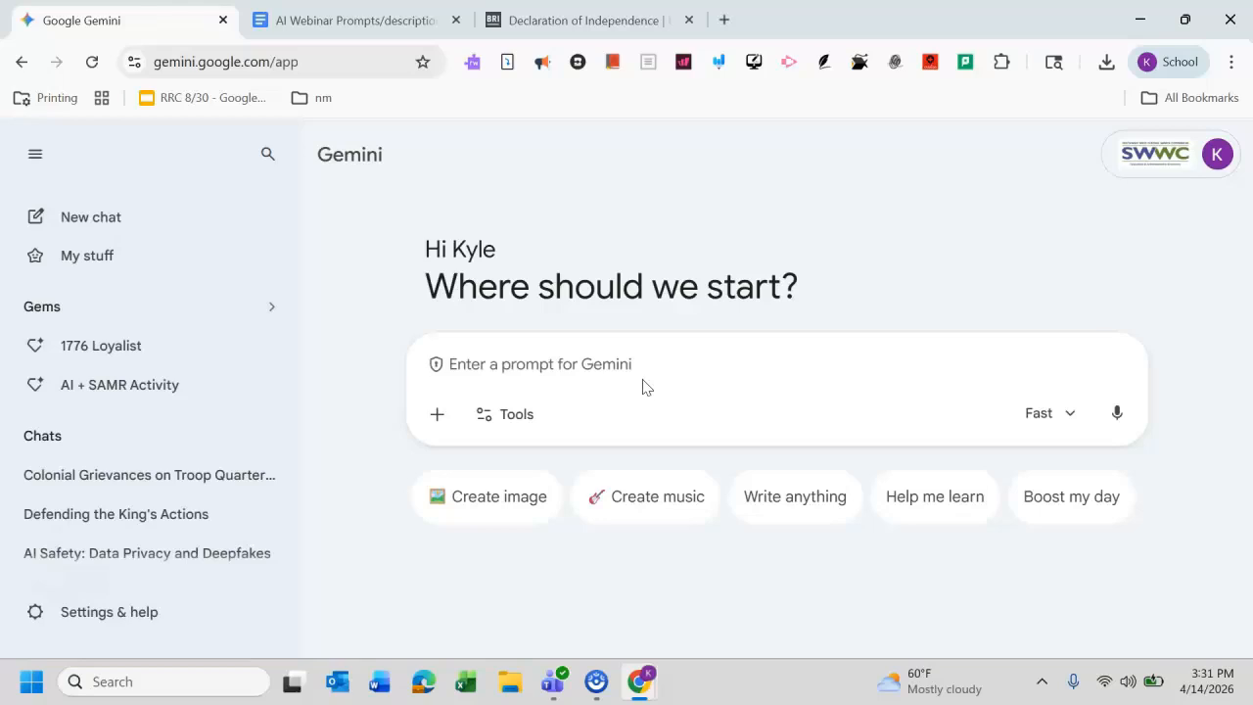
click(374, 14)
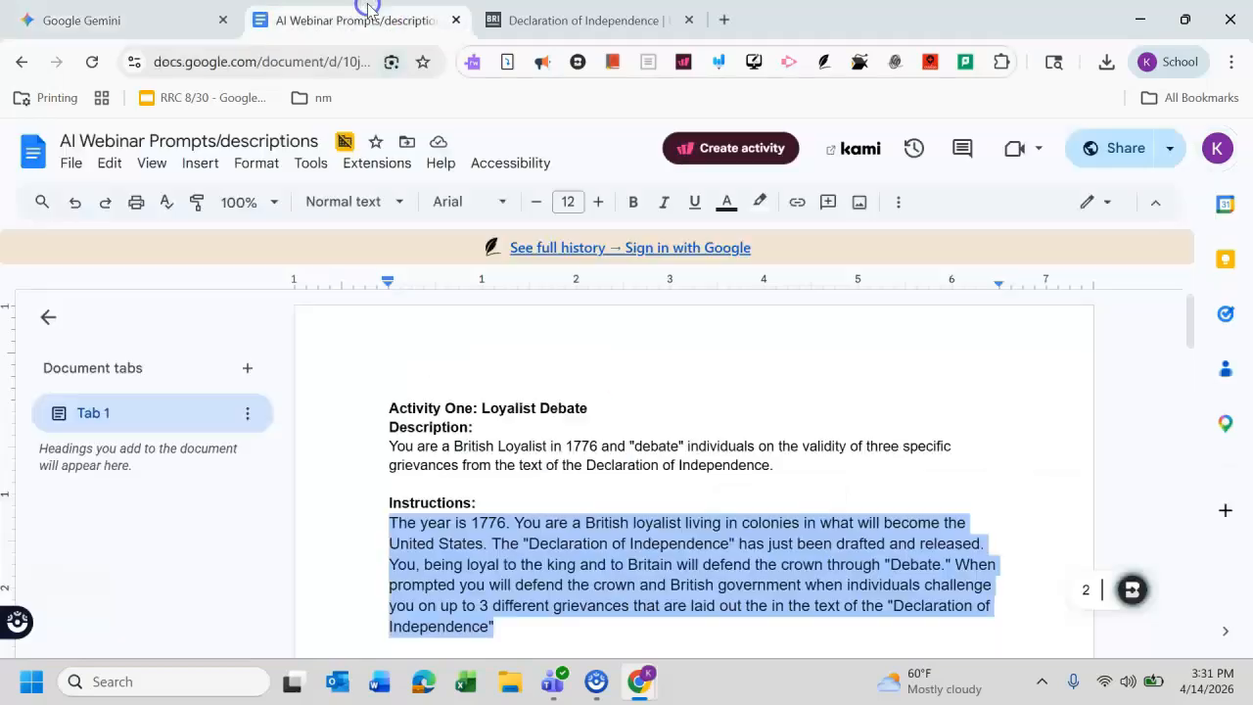
drag(1194, 328, 1202, 386)
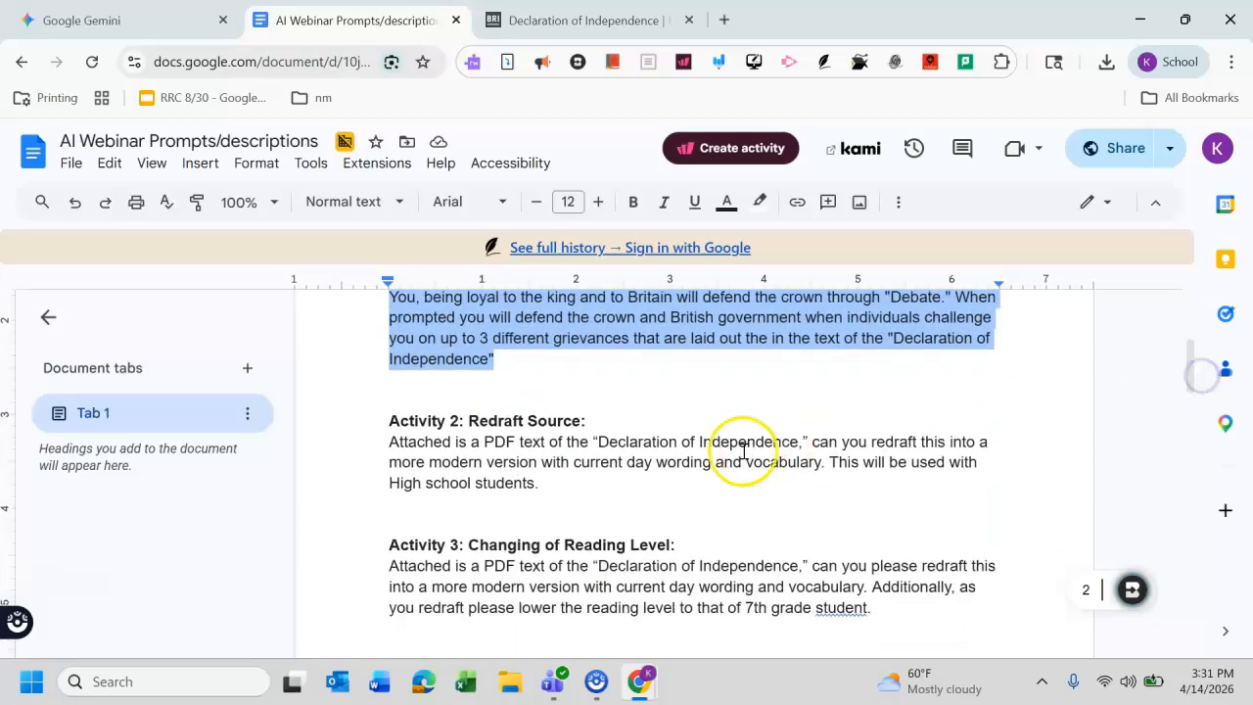
click(703, 484)
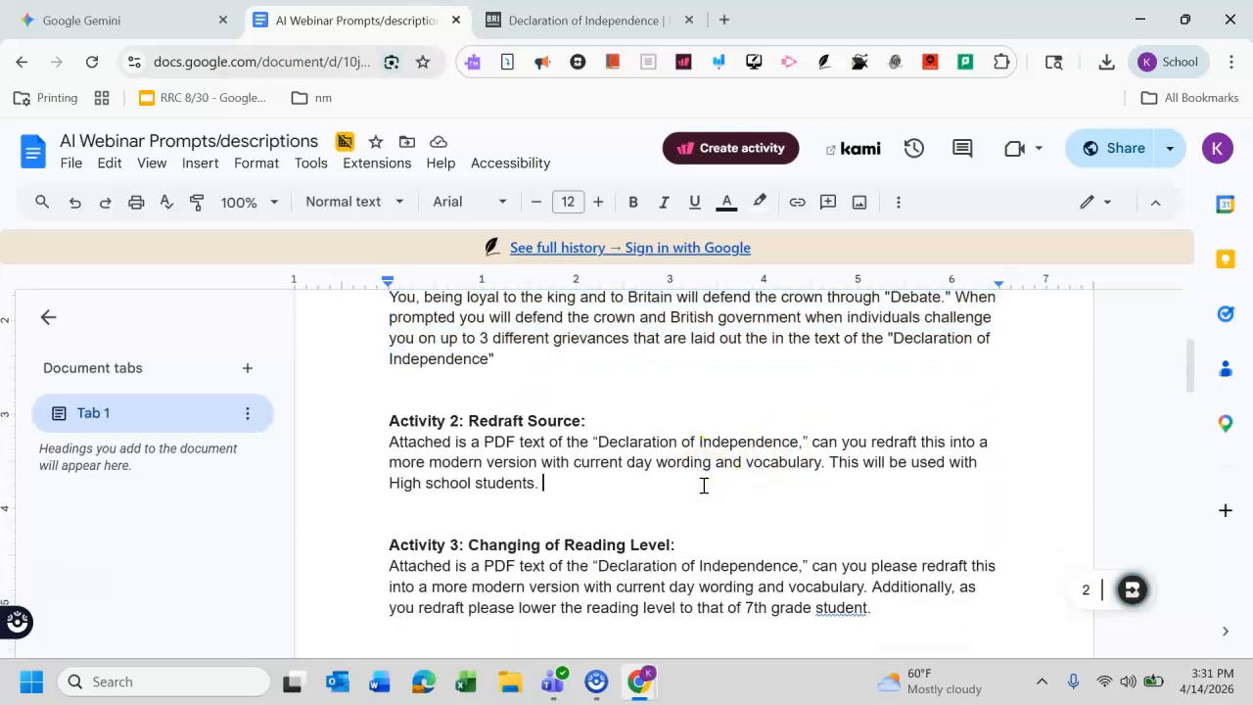
drag(606, 490, 387, 446)
key(ctrl+c)
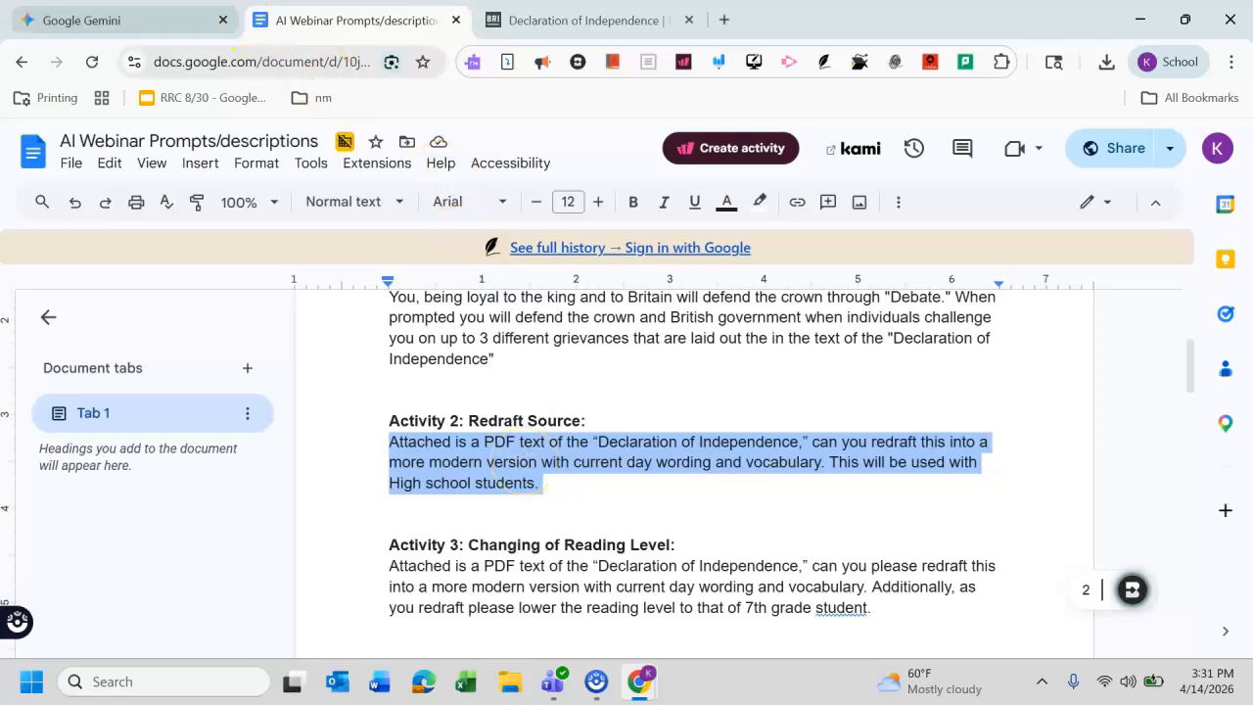
Step: Paste the Activity 2 redraft prompt into the new Gemini chat's prompt box
click(95, 14)
click(526, 360)
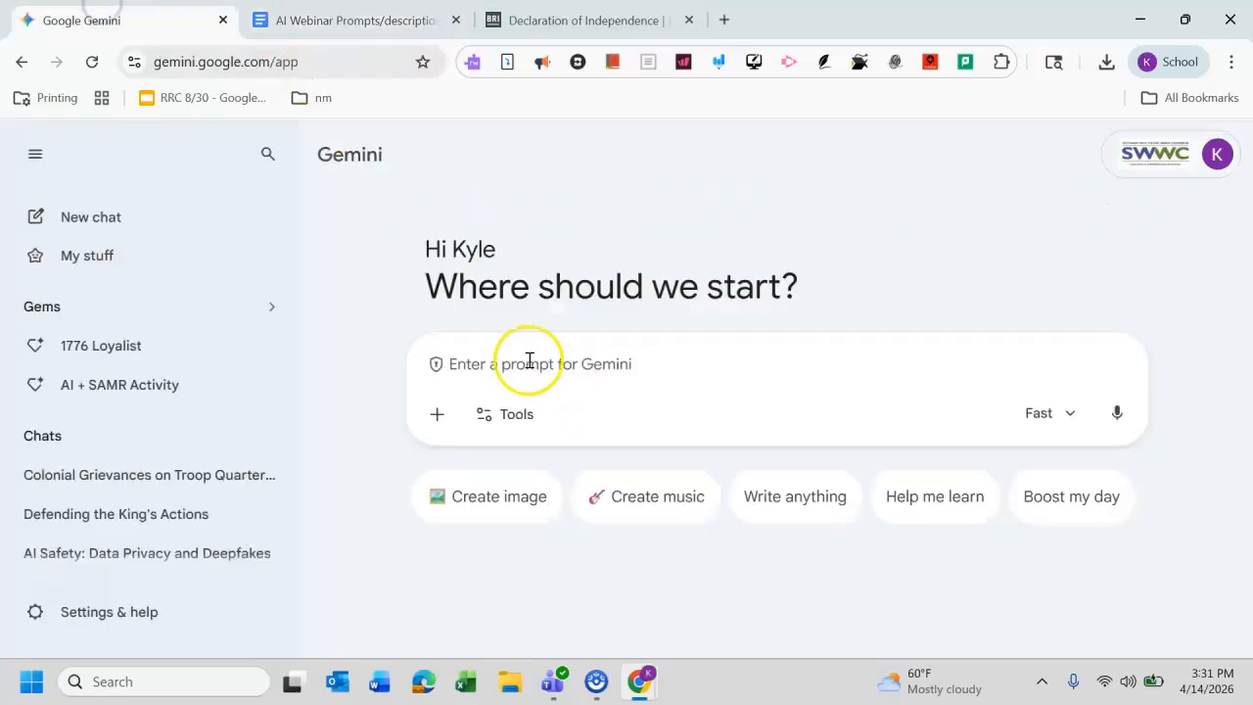
key(ctrl+v)
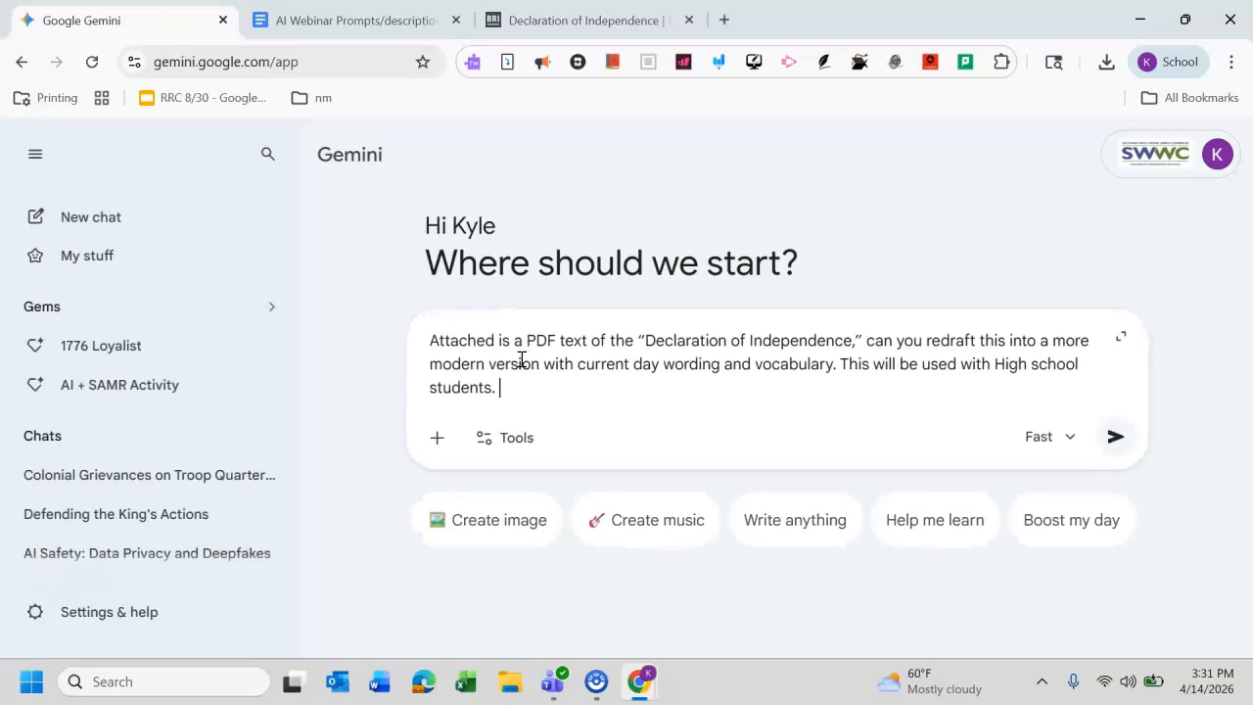
click(440, 438)
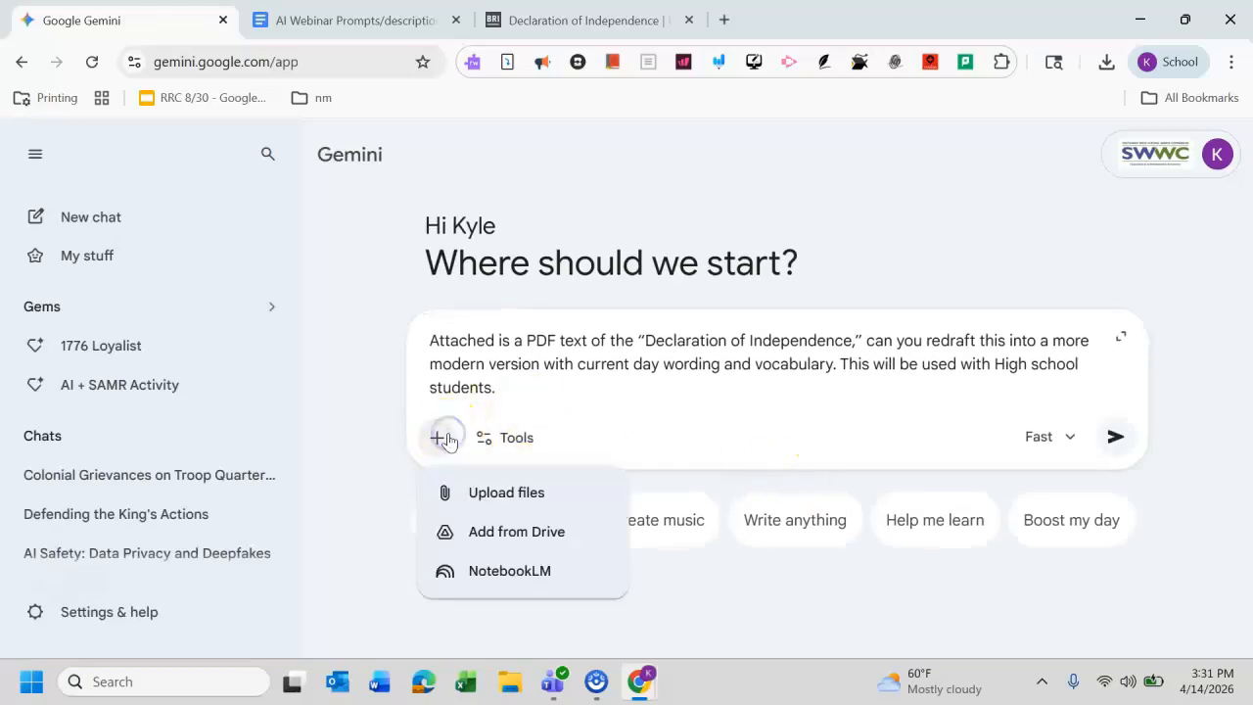
click(529, 493)
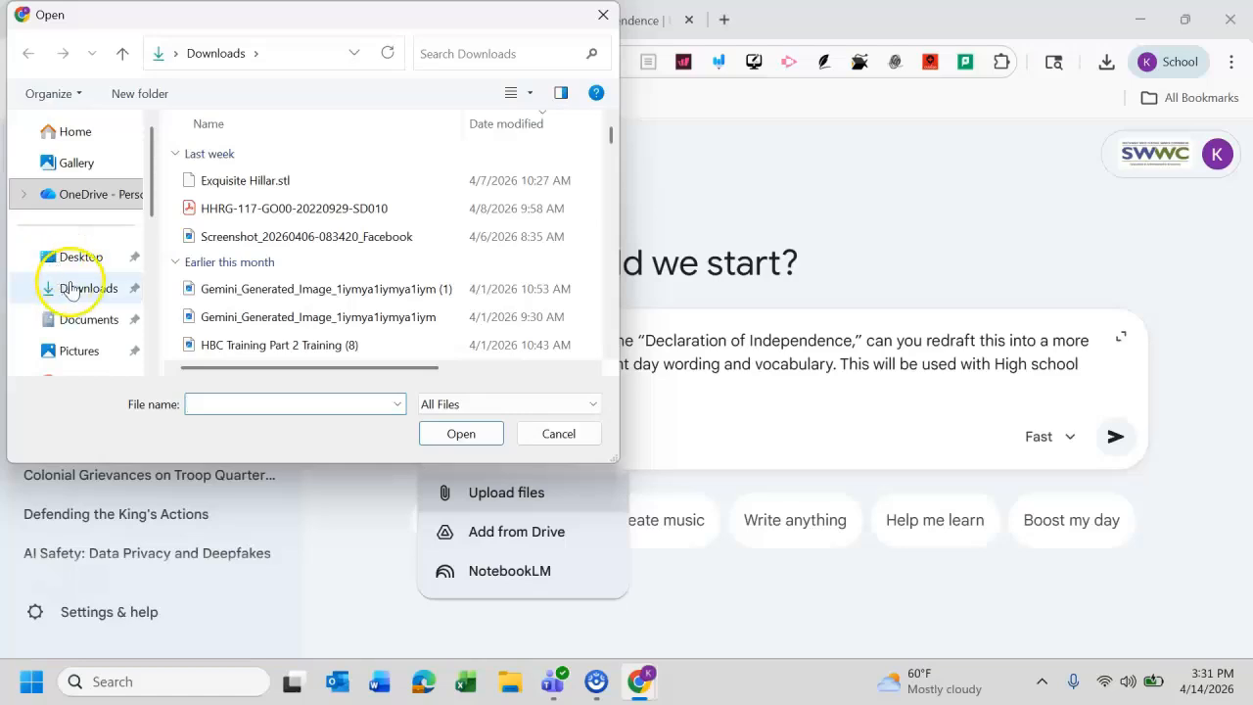
click(65, 288)
click(266, 182)
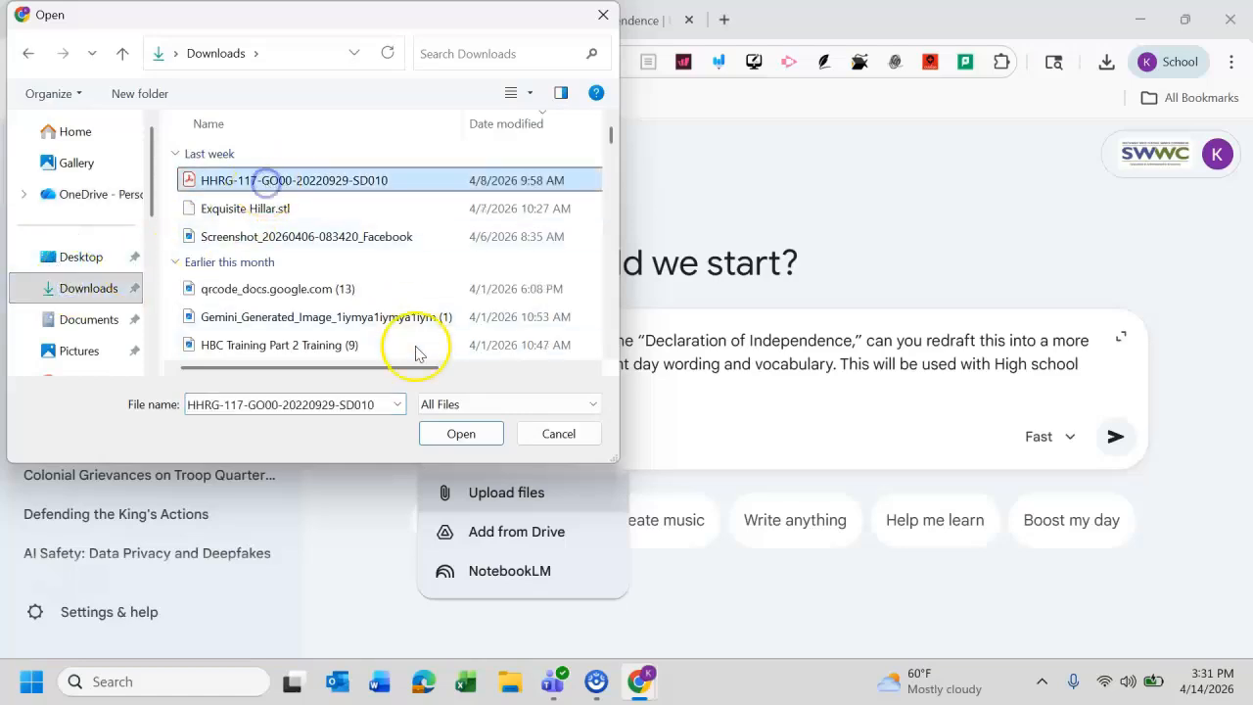
click(455, 436)
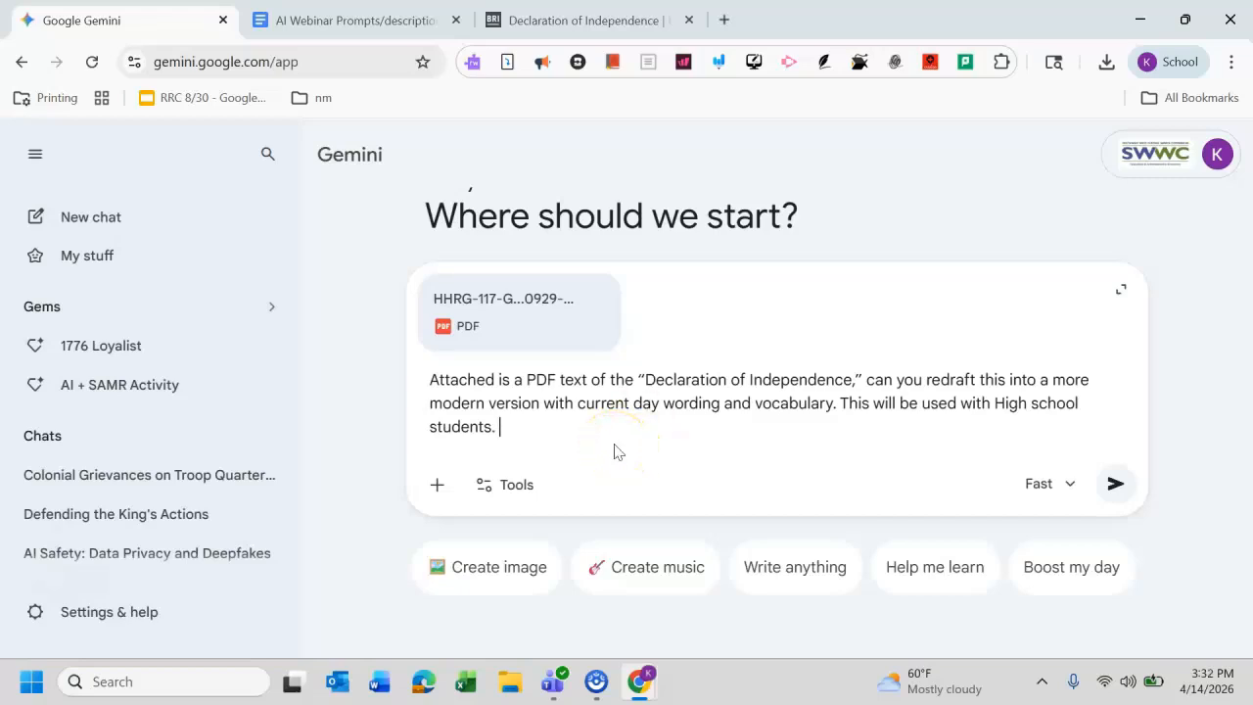
click(1115, 482)
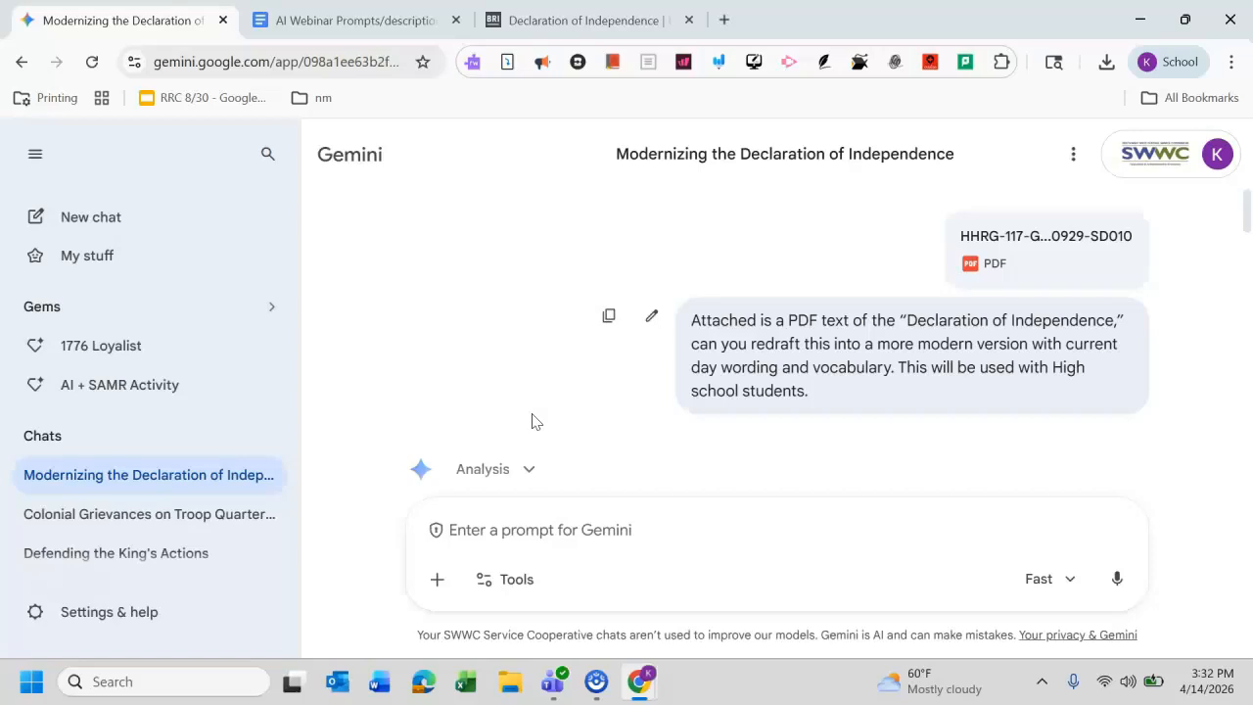
Step: Read through Gemini's modernized Declaration of Independence reply
drag(1247, 213, 1248, 250)
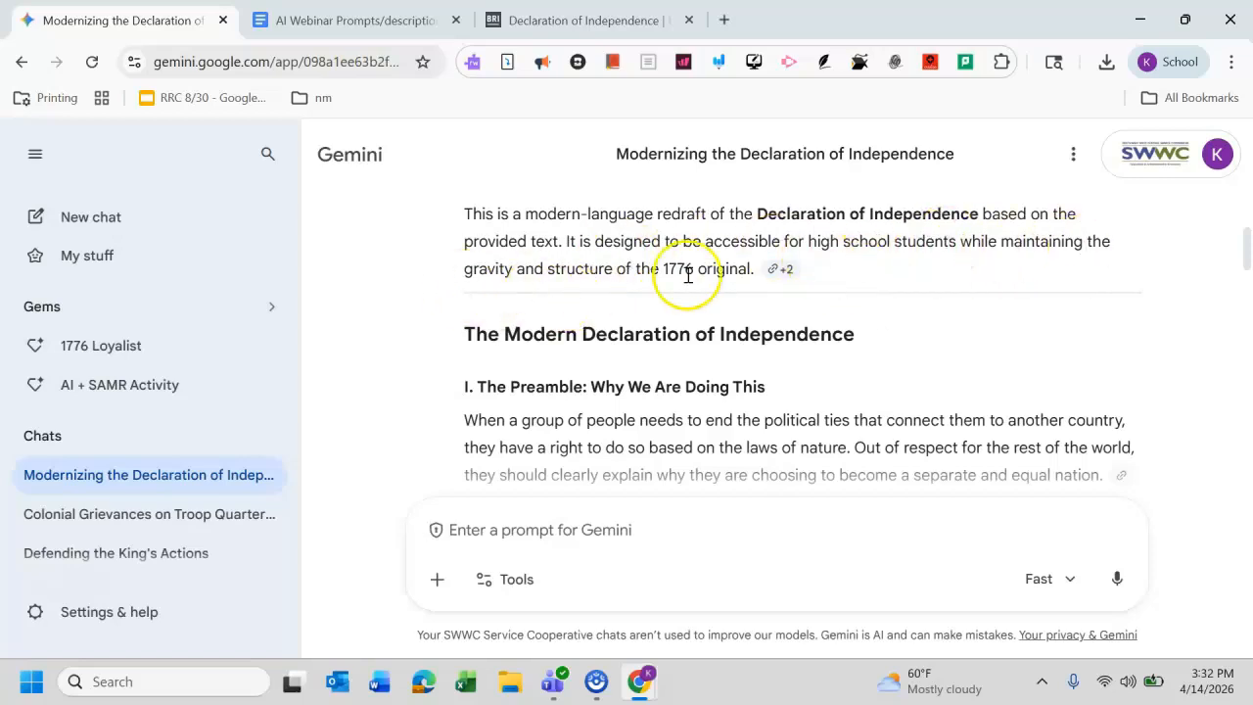
mouse_move(1245, 260)
mouse_down()
mouse_move(1249, 485)
mouse_move(1195, 294)
mouse_move(1233, 358)
mouse_move(1249, 440)
mouse_up()
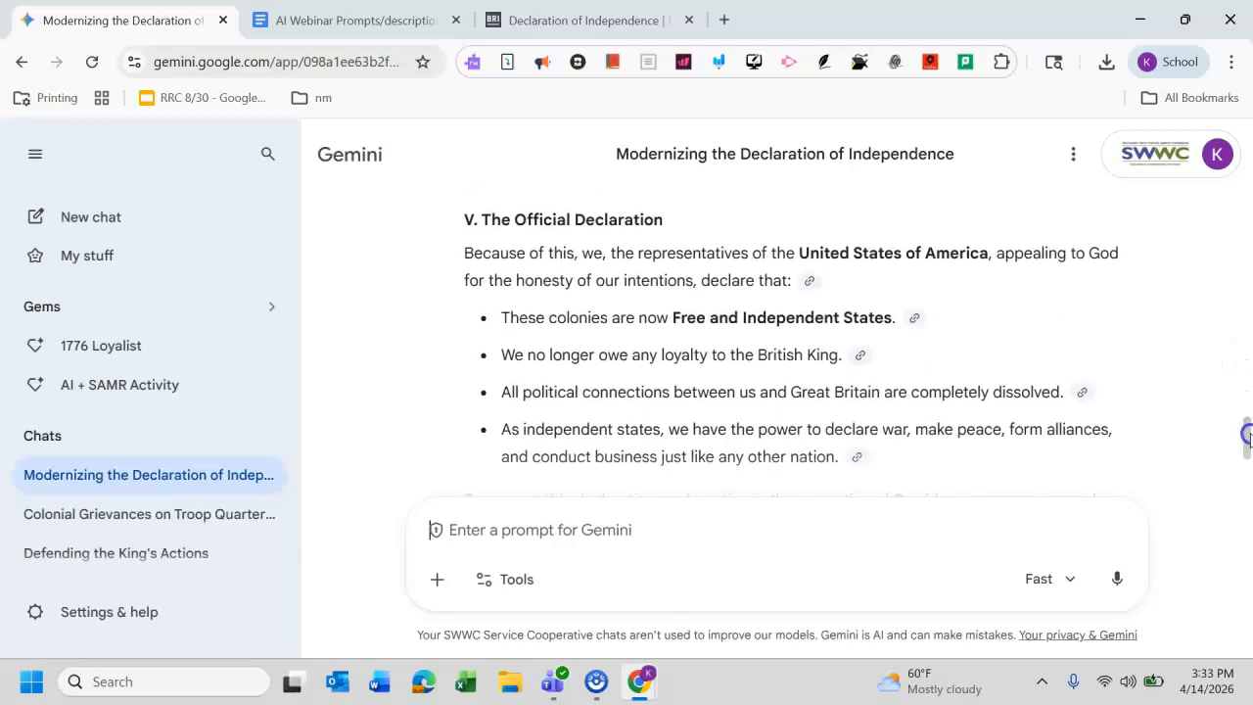
scroll(1247, 435, down, 1)
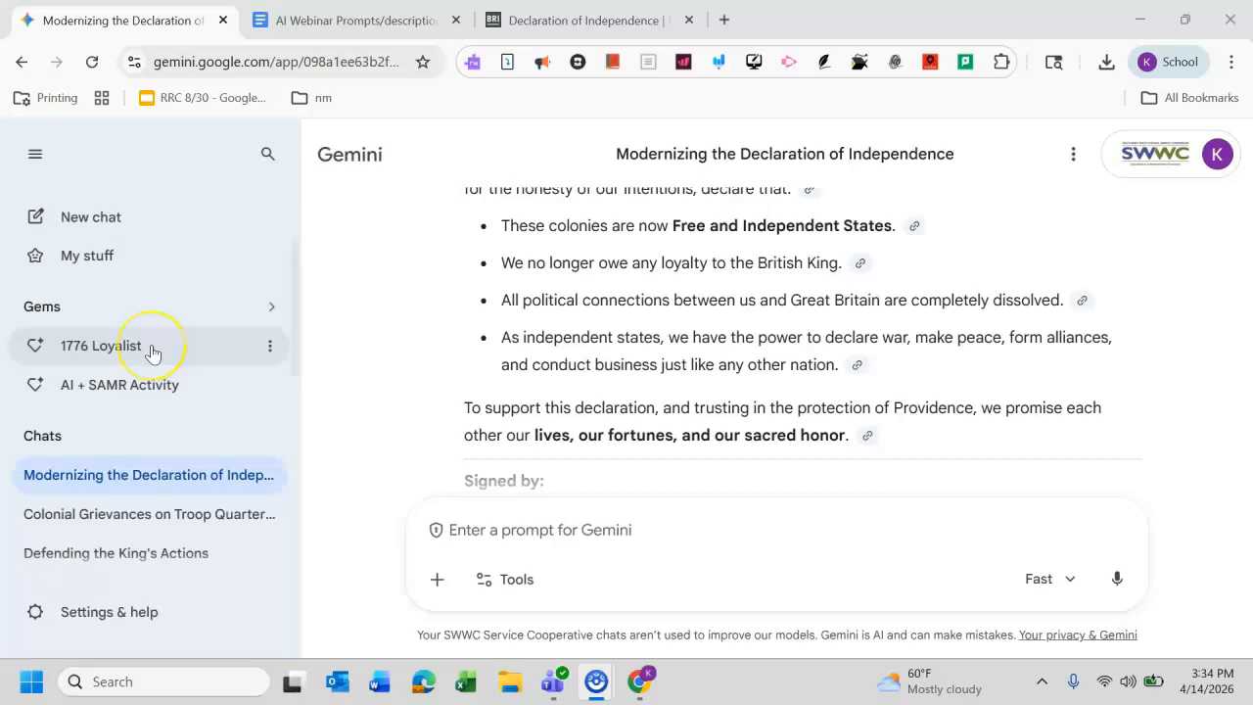
Step: Start a new chat and copy the Activity 3: Changing of Reading Level prompt from the prompts document
click(95, 237)
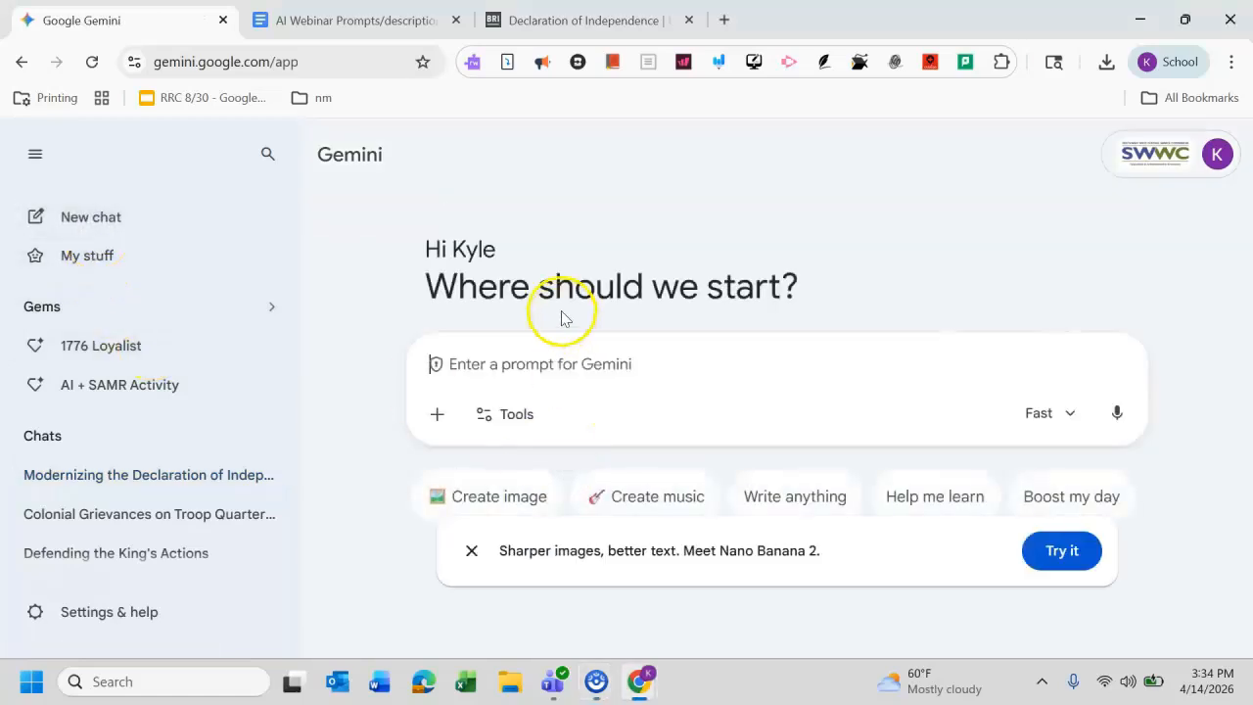
click(357, 20)
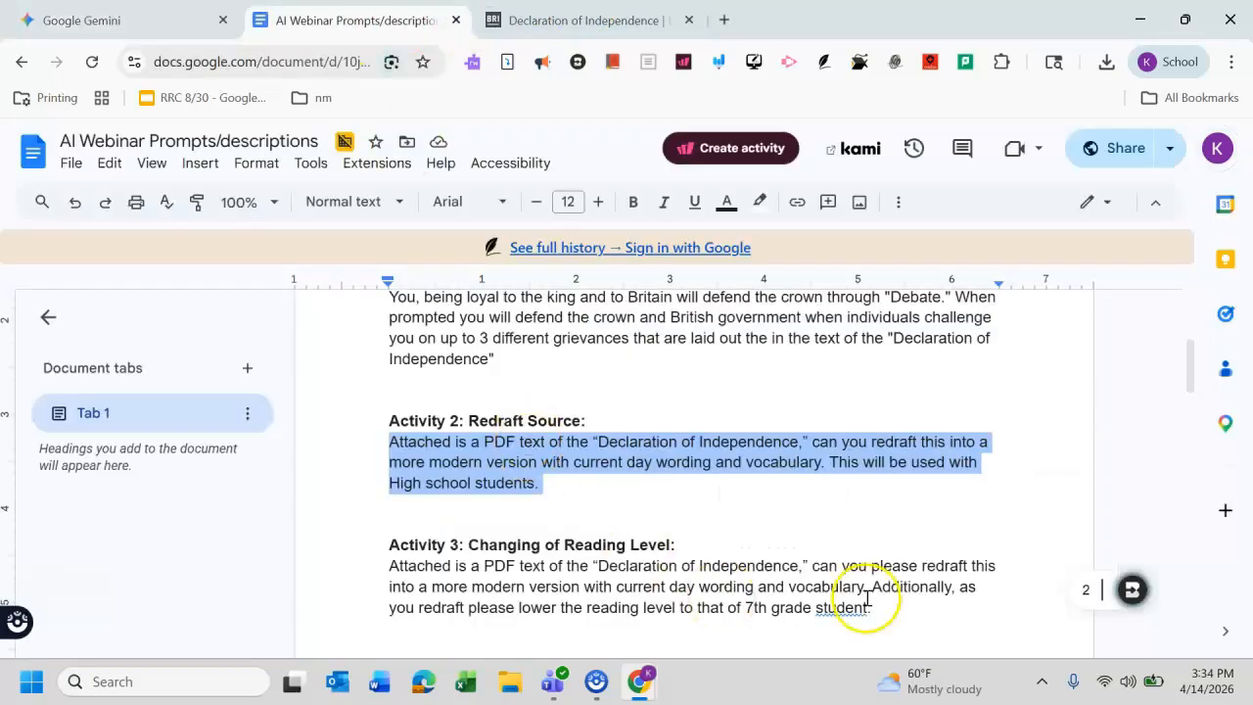
drag(884, 609, 371, 569)
key(ctrl+c)
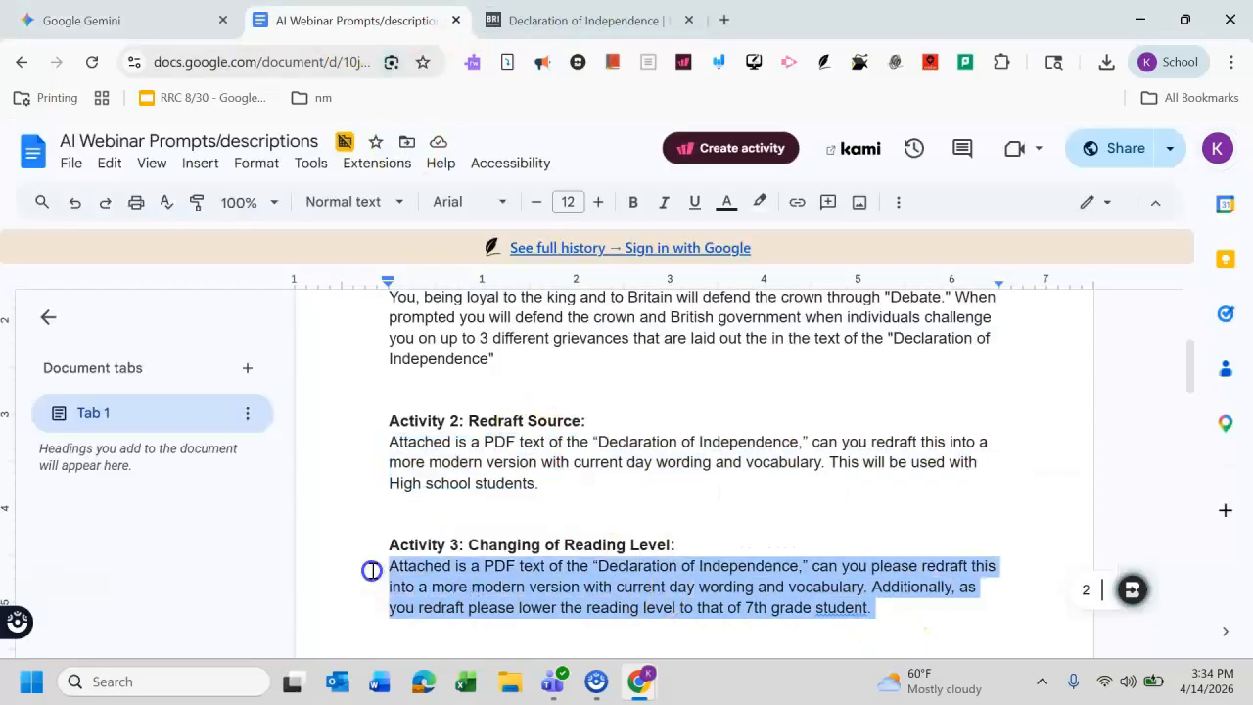
key(ctrl+Tab)
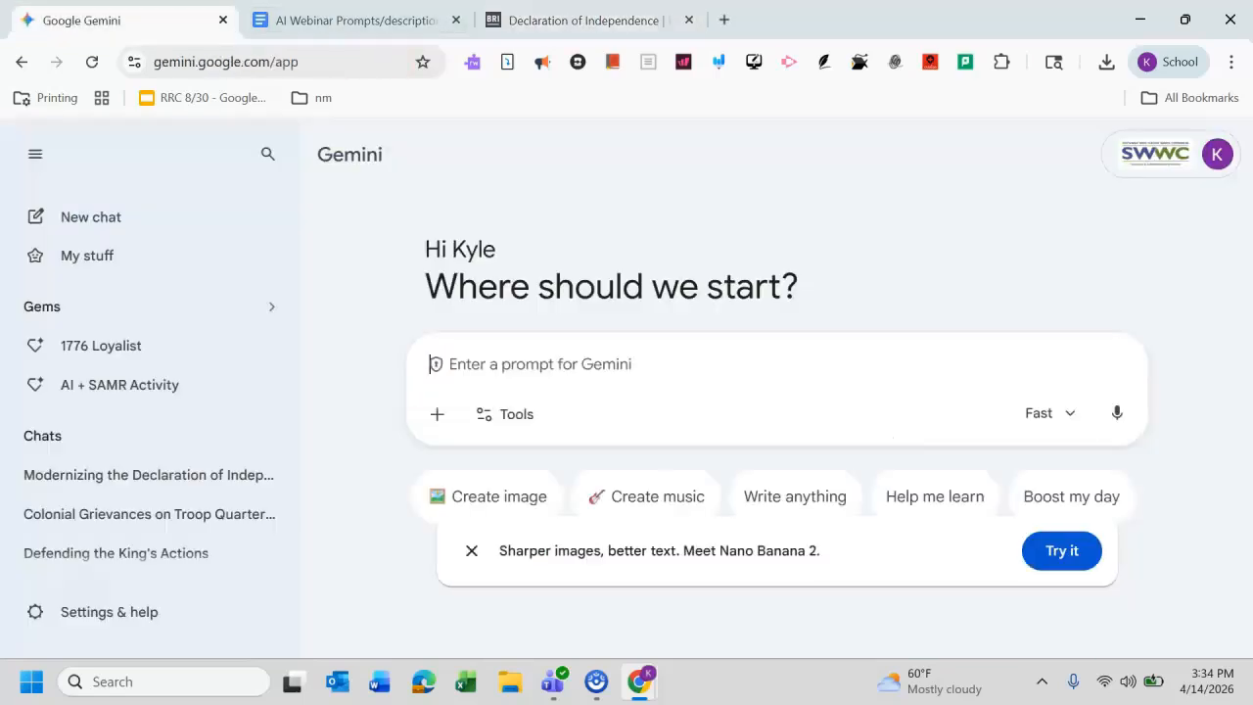
Step: Paste the Activity 3 reading-level prompt into the new chat's prompt box
key(ctrl+Tab)
click(583, 361)
key(ctrl+v)
click(445, 439)
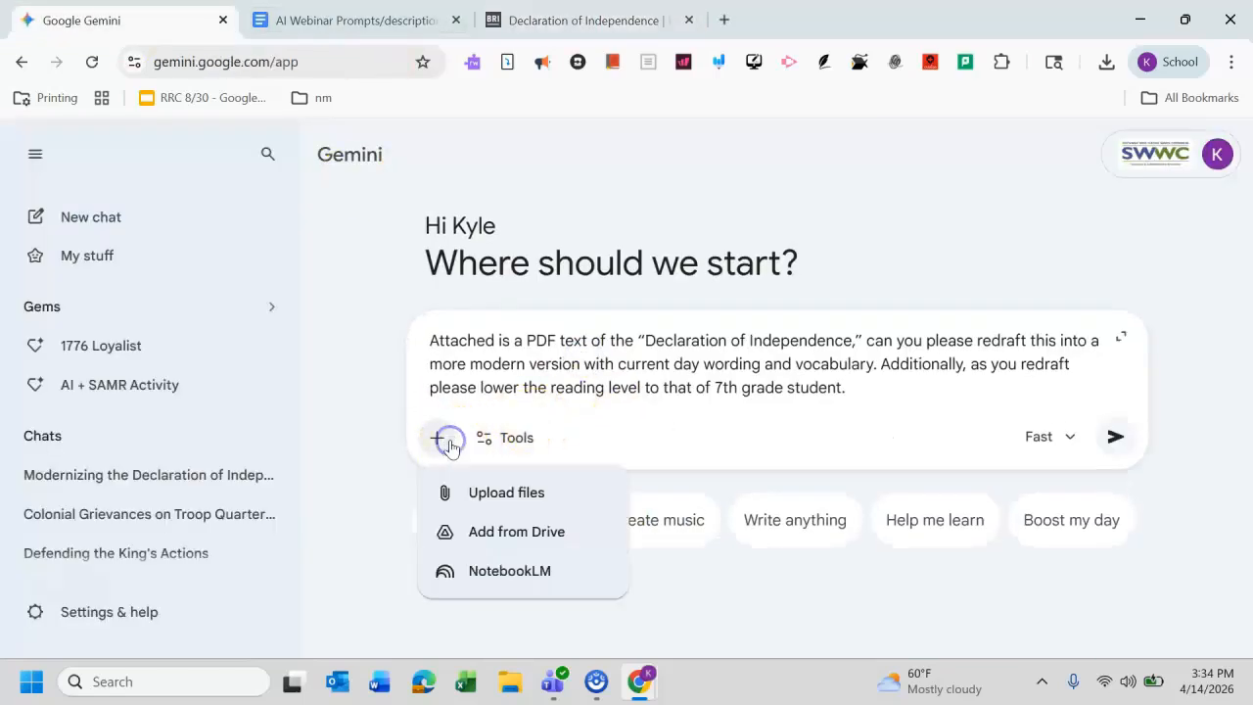
click(493, 499)
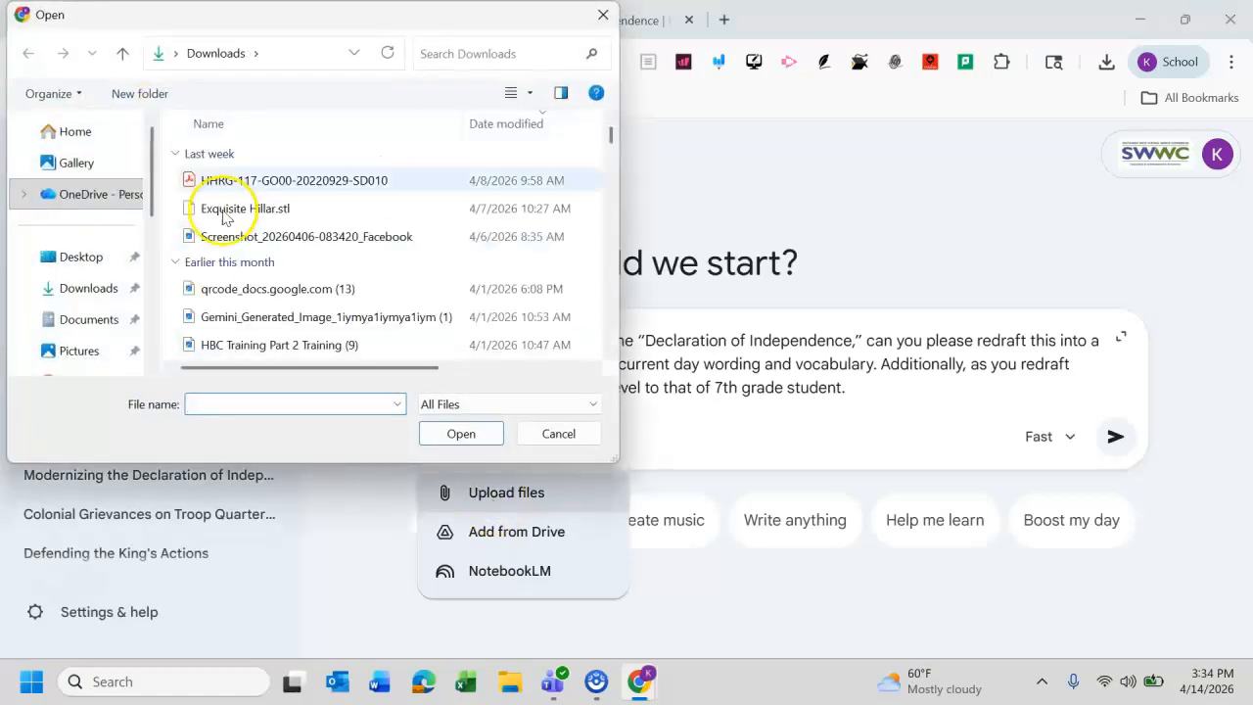
click(204, 184)
click(487, 438)
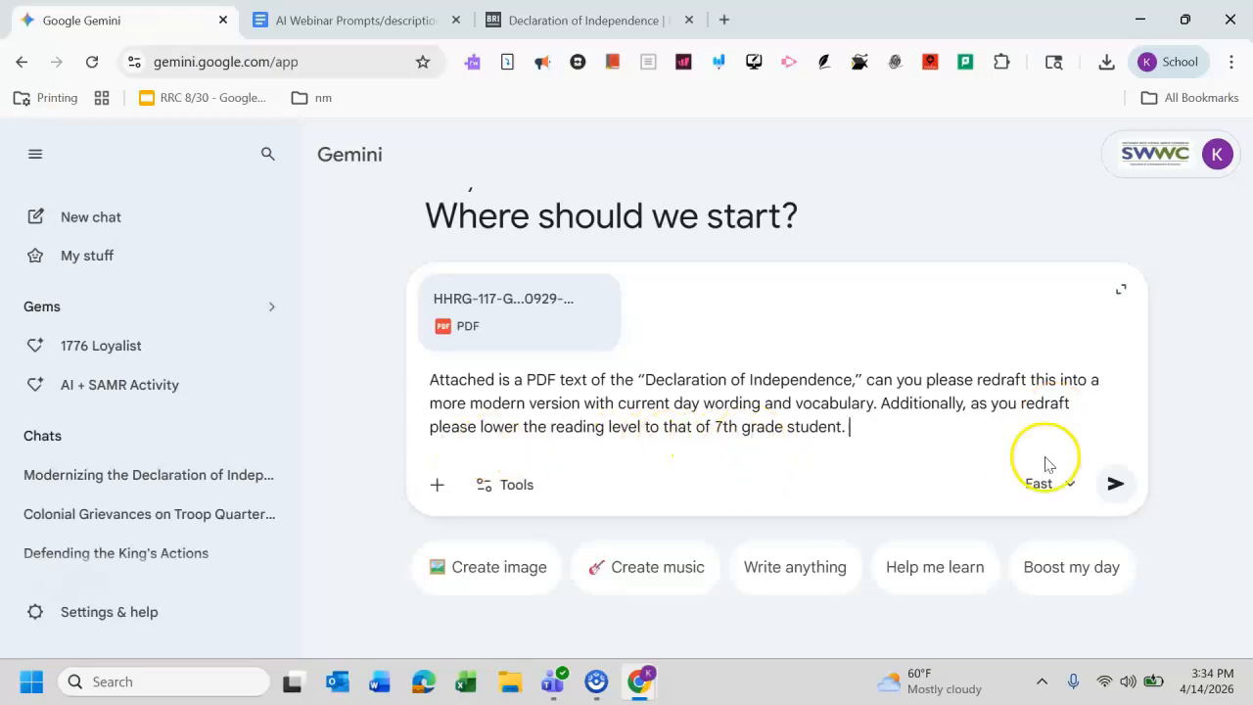
click(1115, 483)
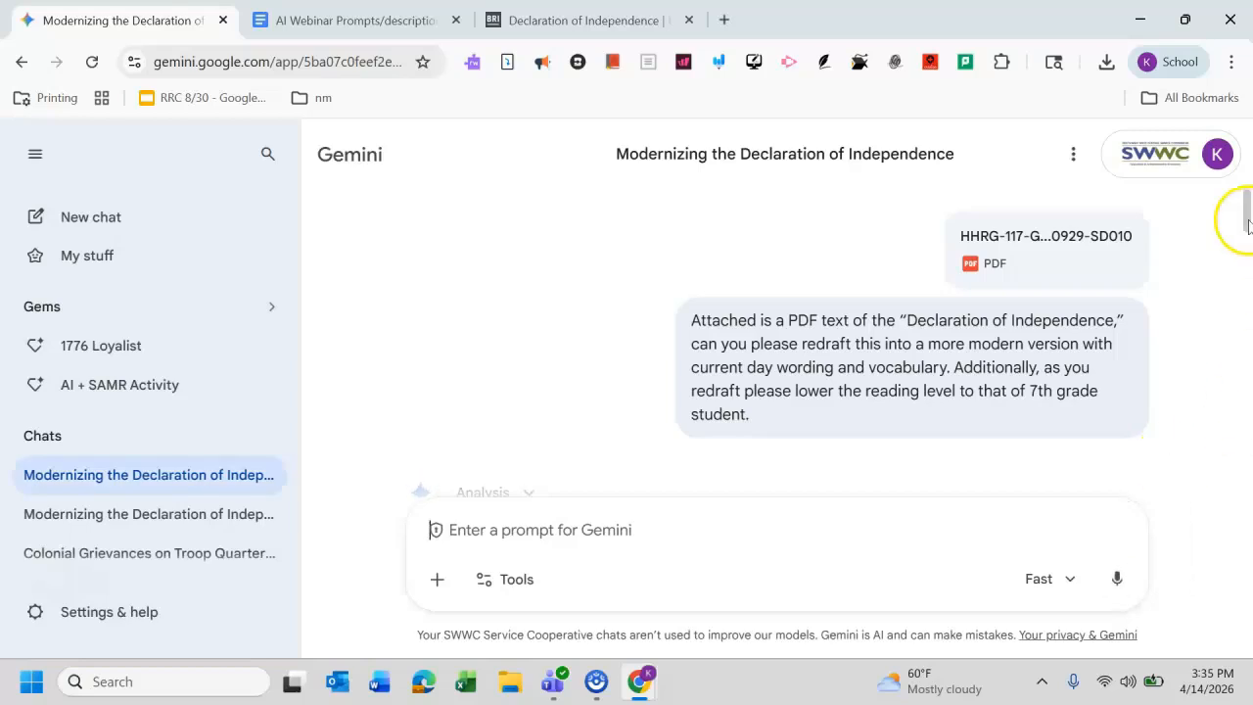
Step: Read through Gemini's 7th-grade-level redraft of the Declaration
drag(1248, 247, 1248, 288)
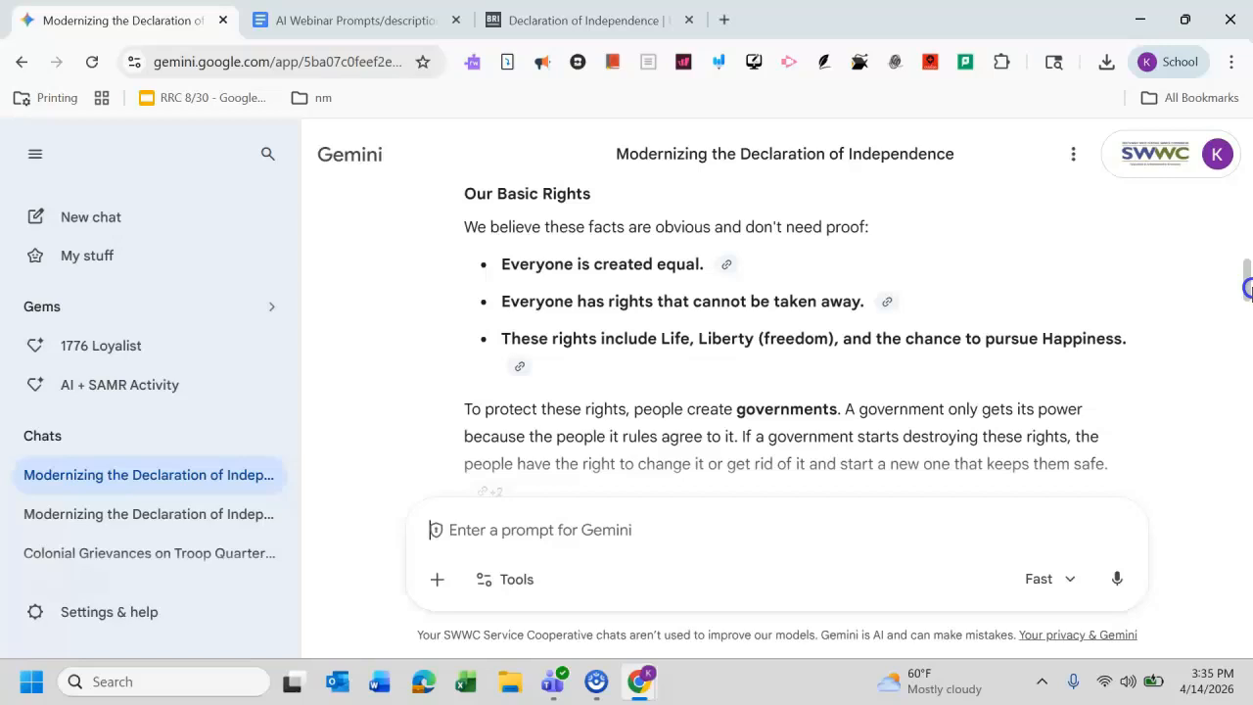
drag(1248, 288, 1248, 290)
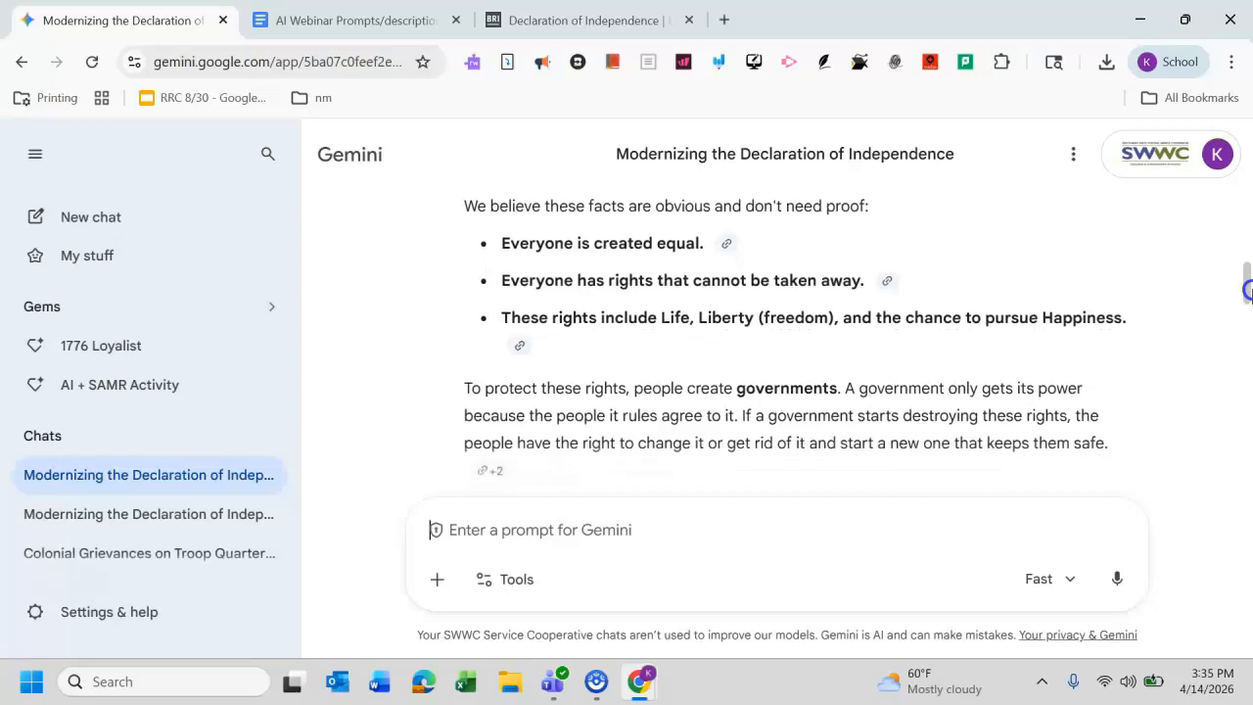
drag(1248, 291, 1248, 336)
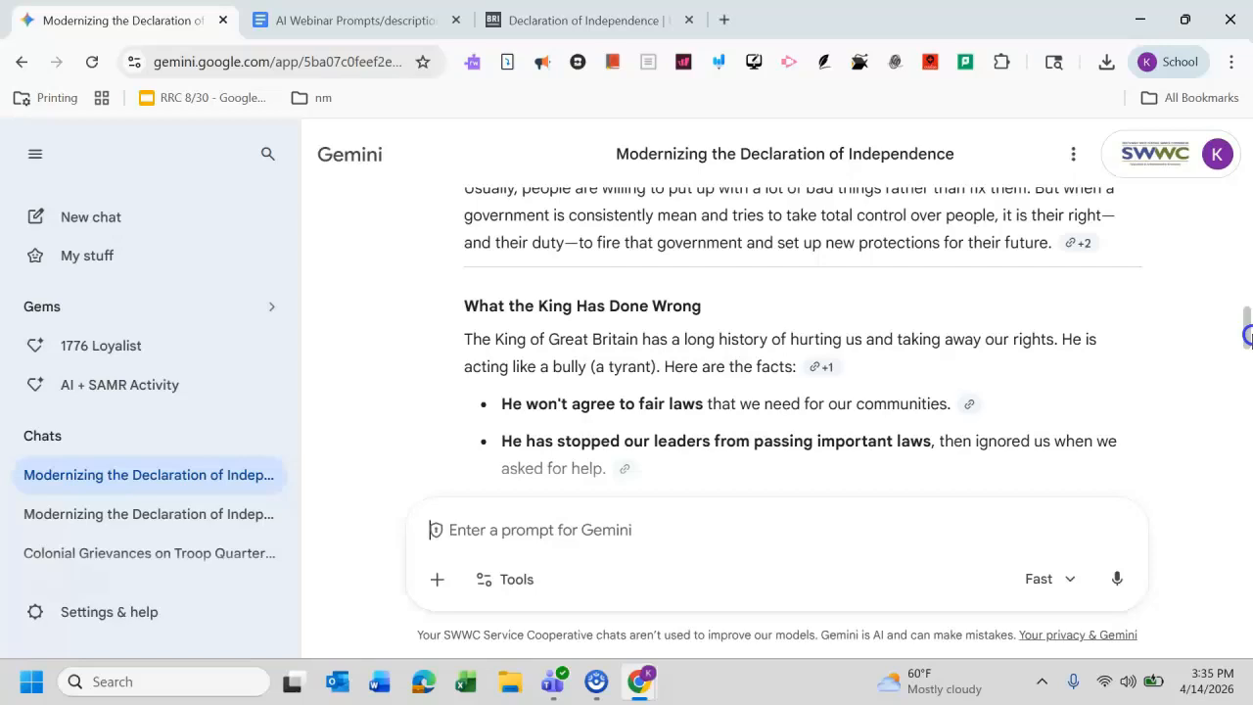
drag(1248, 337, 1249, 356)
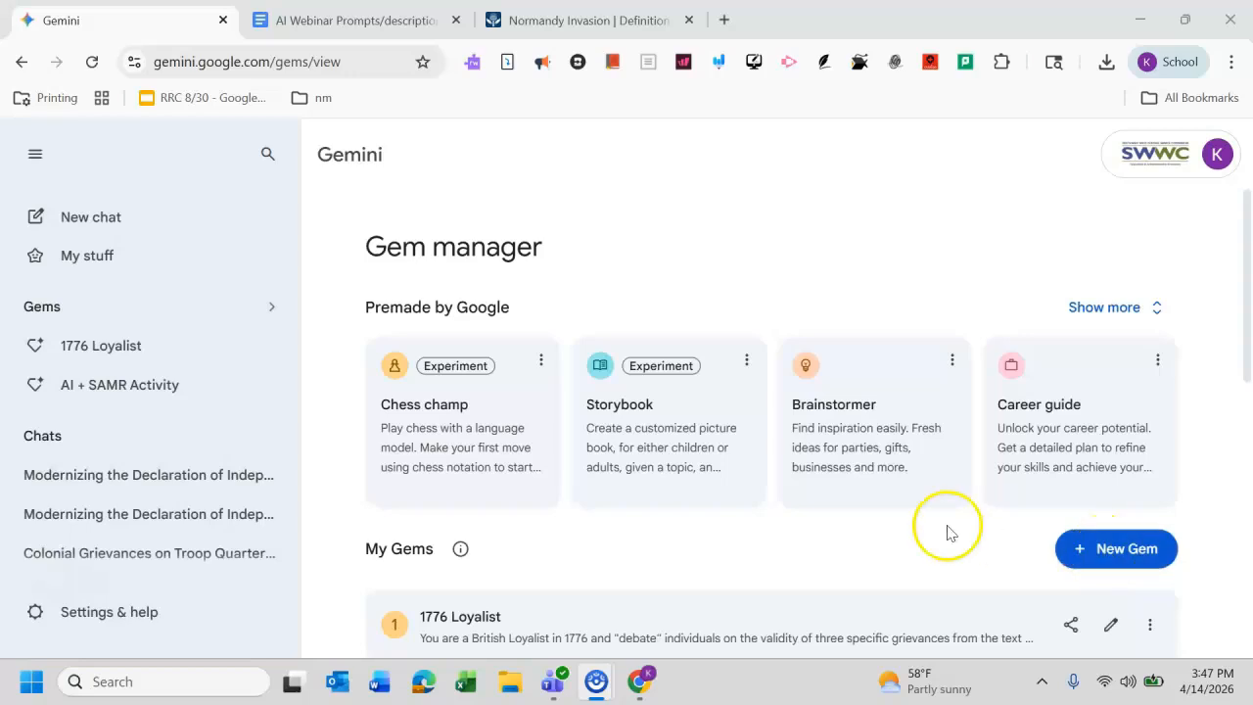
Step: Create a new gem and name it DDay Story Generator
click(1096, 550)
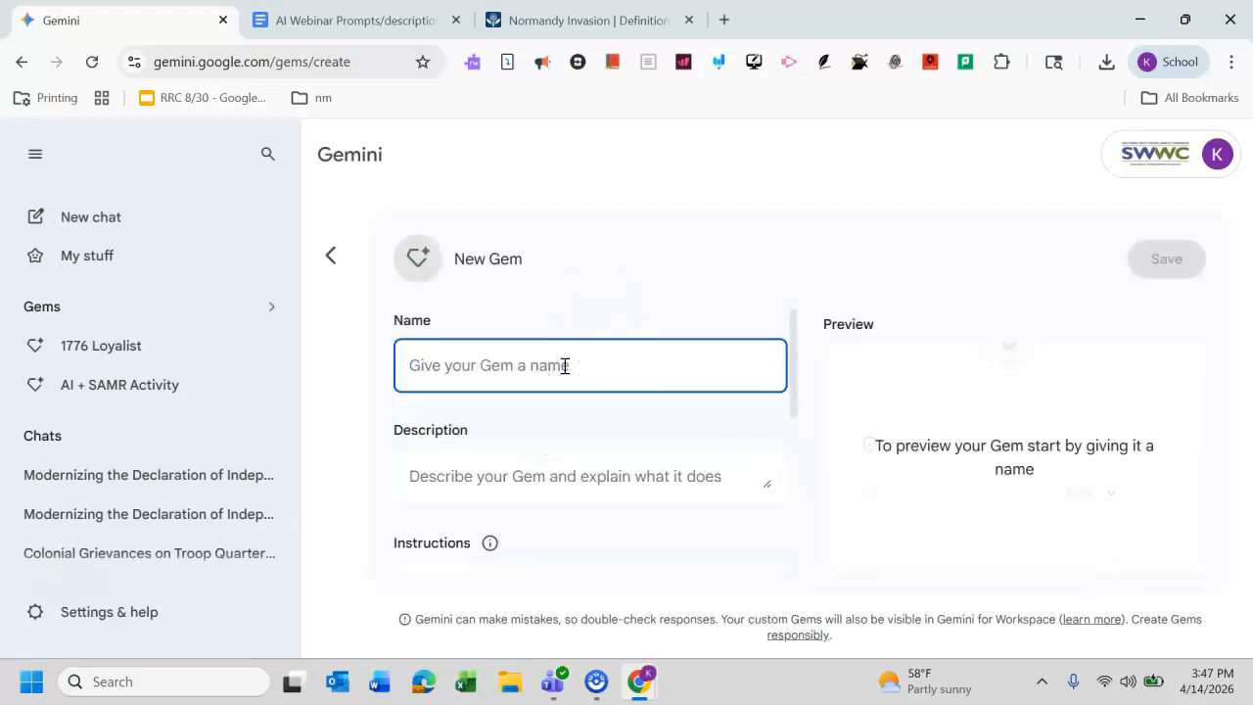
text(DDay)
key(BackSpace)
key(BackSpace)
text(ay)
click(567, 372)
text(STo)
key(BackSpace)
key(BackSpace)
text(tory Gen)
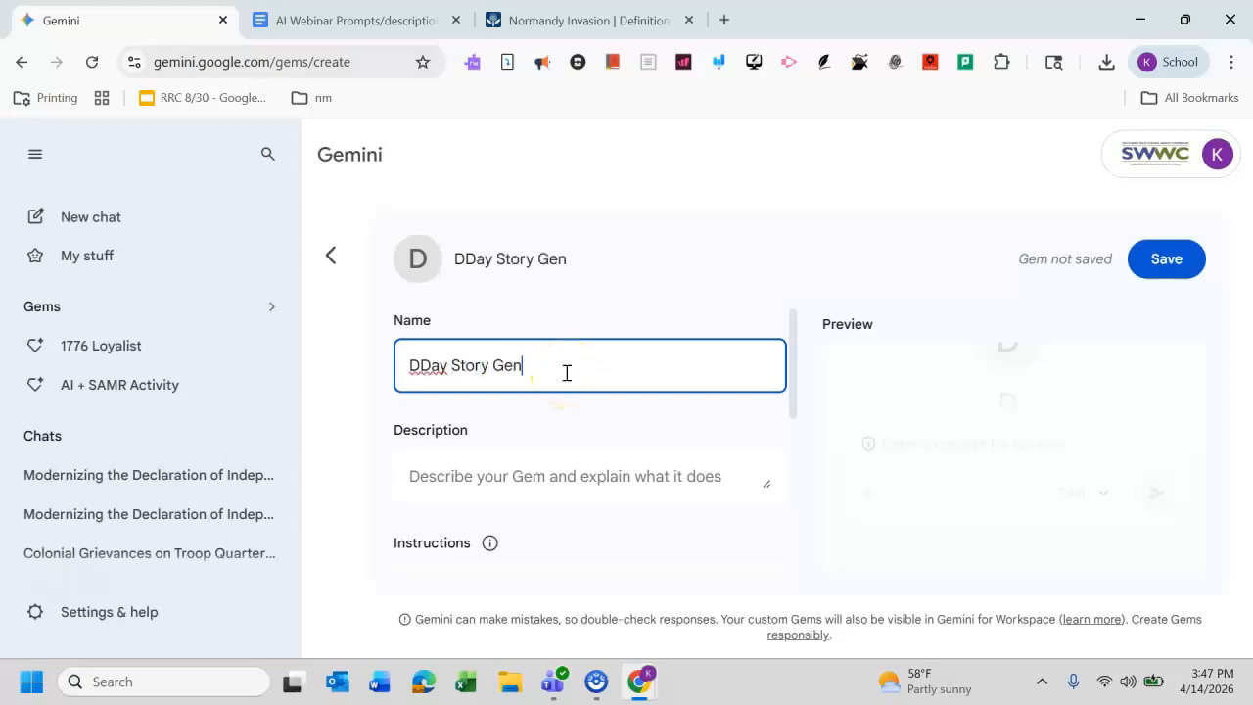
text(erator)
Step: Enter the gem description "Create a Creative story around the events or D-Day in World War II."
click(497, 474)
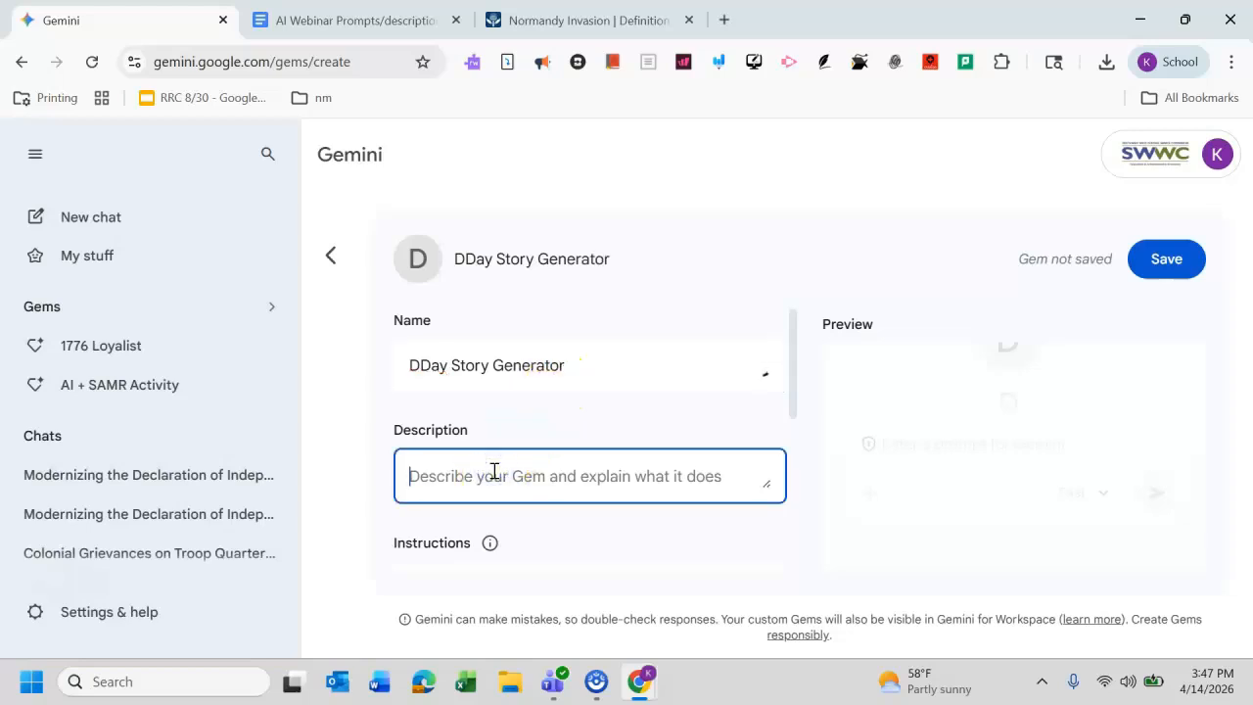
text(Create a)
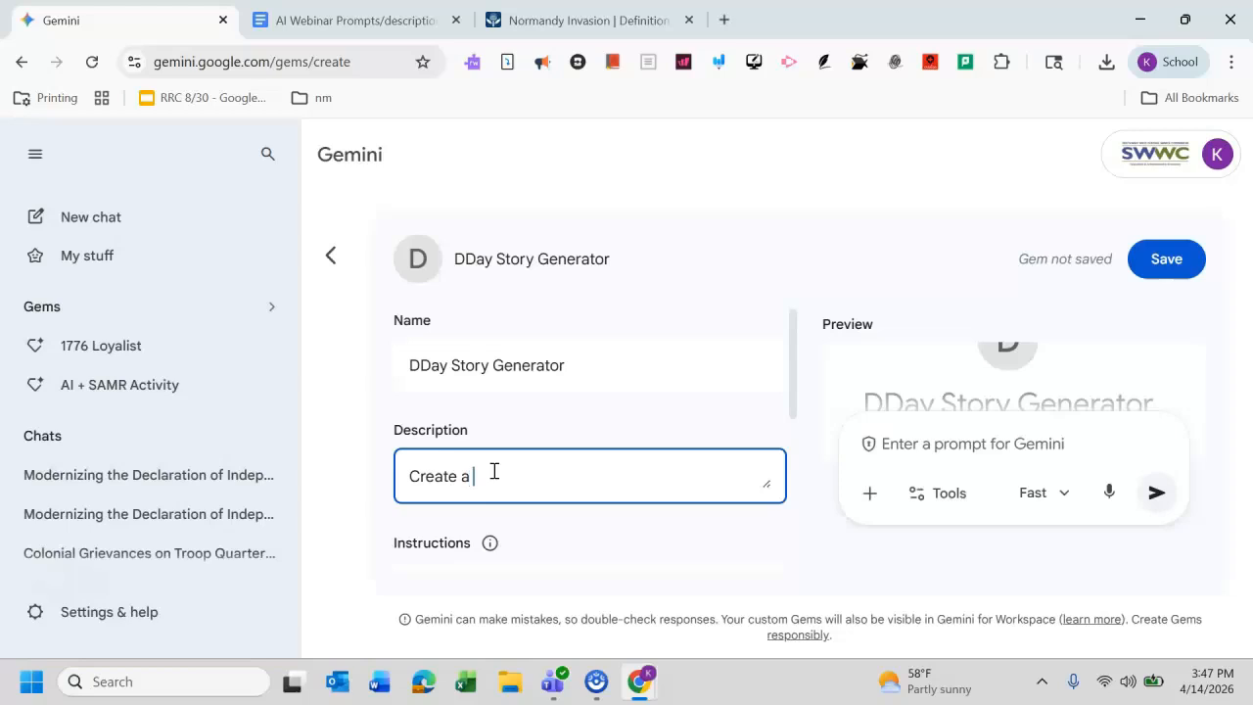
text( Creatiev)
key(BackSpace)
key(BackSpace)
text(ve story arou)
text(dn t)
key(BackSpace)
key(BackSpace)
key(BackSpace)
key(BackSpace)
text(nd)
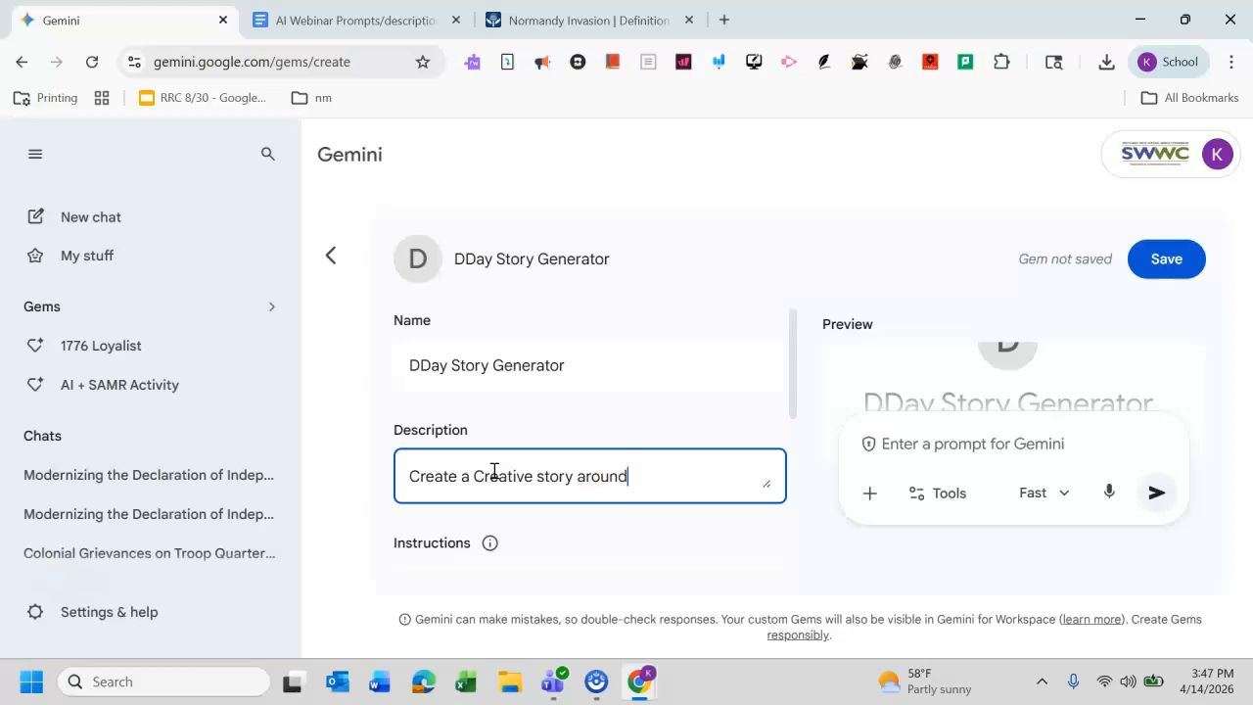
text( the events )
text(or)
text( D-Day i)
text(n World War )
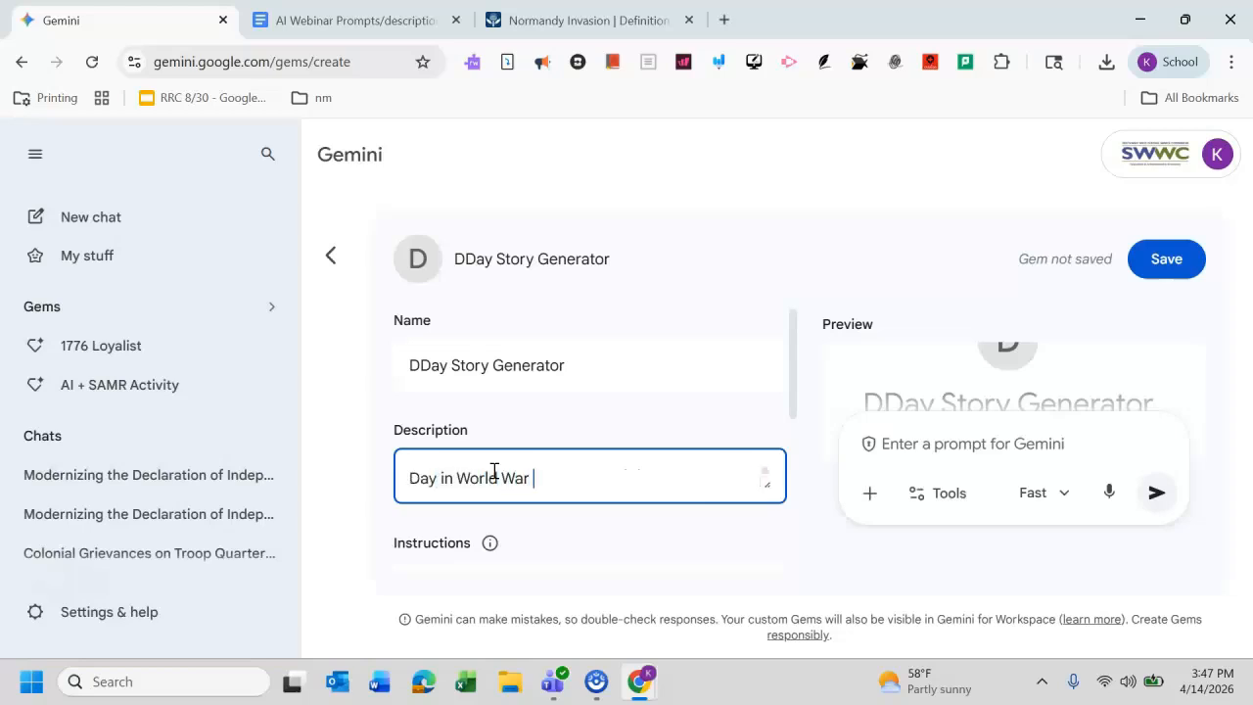
text(II)
key(BackSpace)
key(BackSpace)
text(II.)
Step: Copy the Activity 4: Secondary Source Creative Story Draft prompt from the document into the gem's Instructions
drag(794, 366, 805, 453)
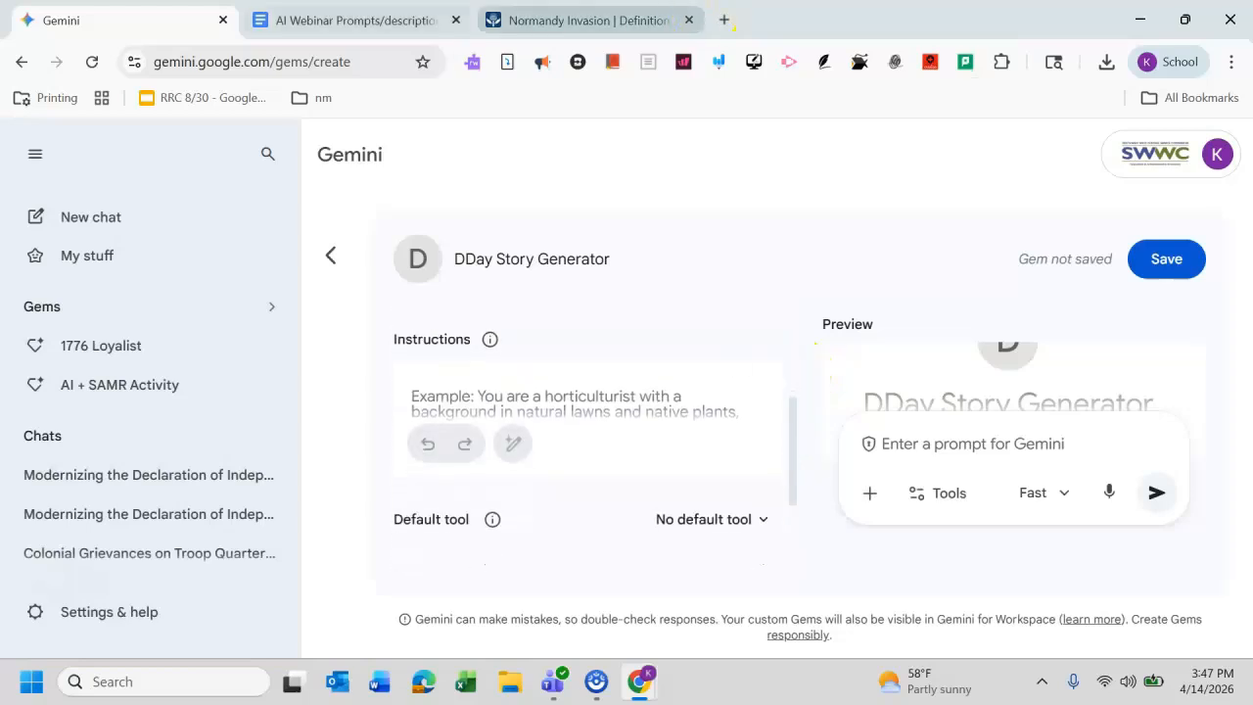
click(354, 19)
click(584, 429)
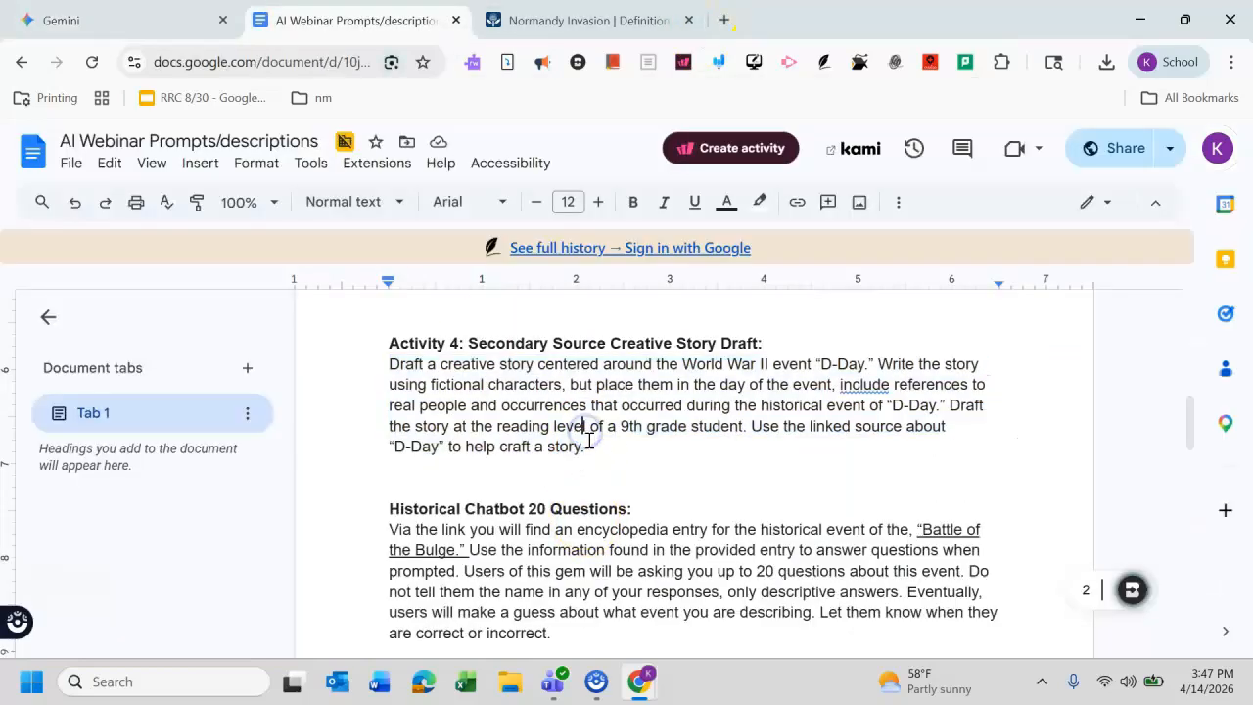
drag(588, 446, 388, 363)
key(ctrl+c)
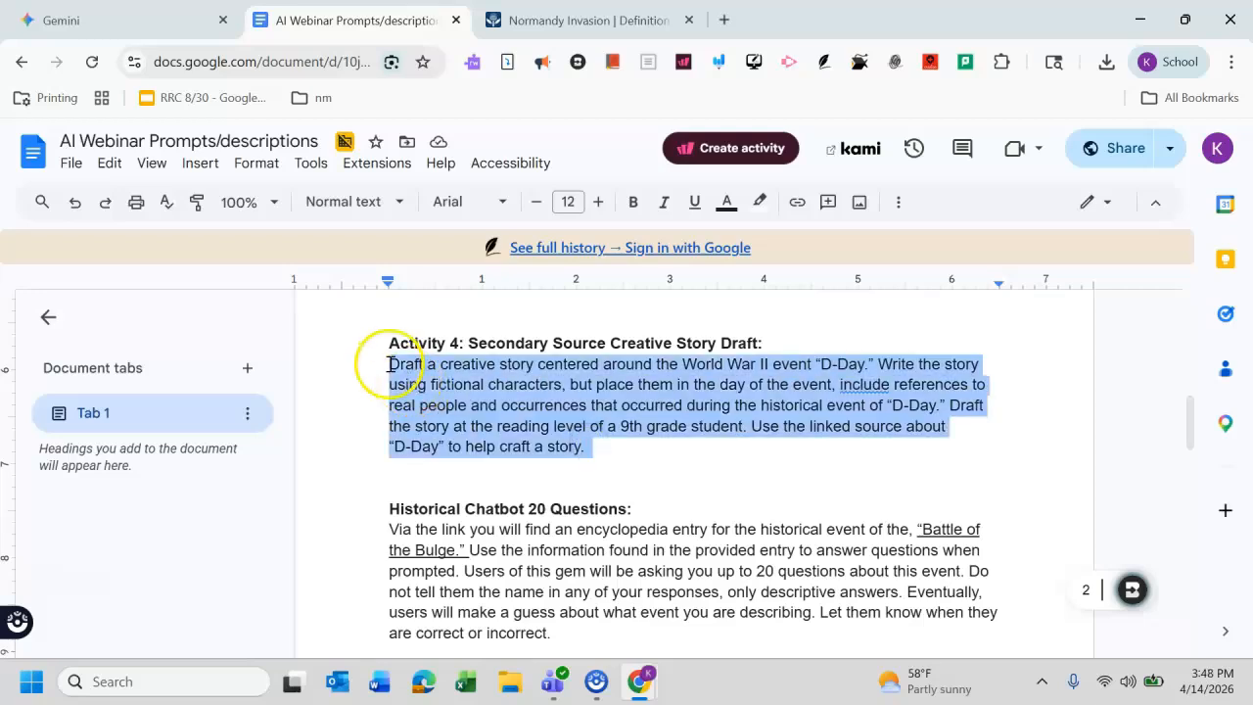
click(137, 20)
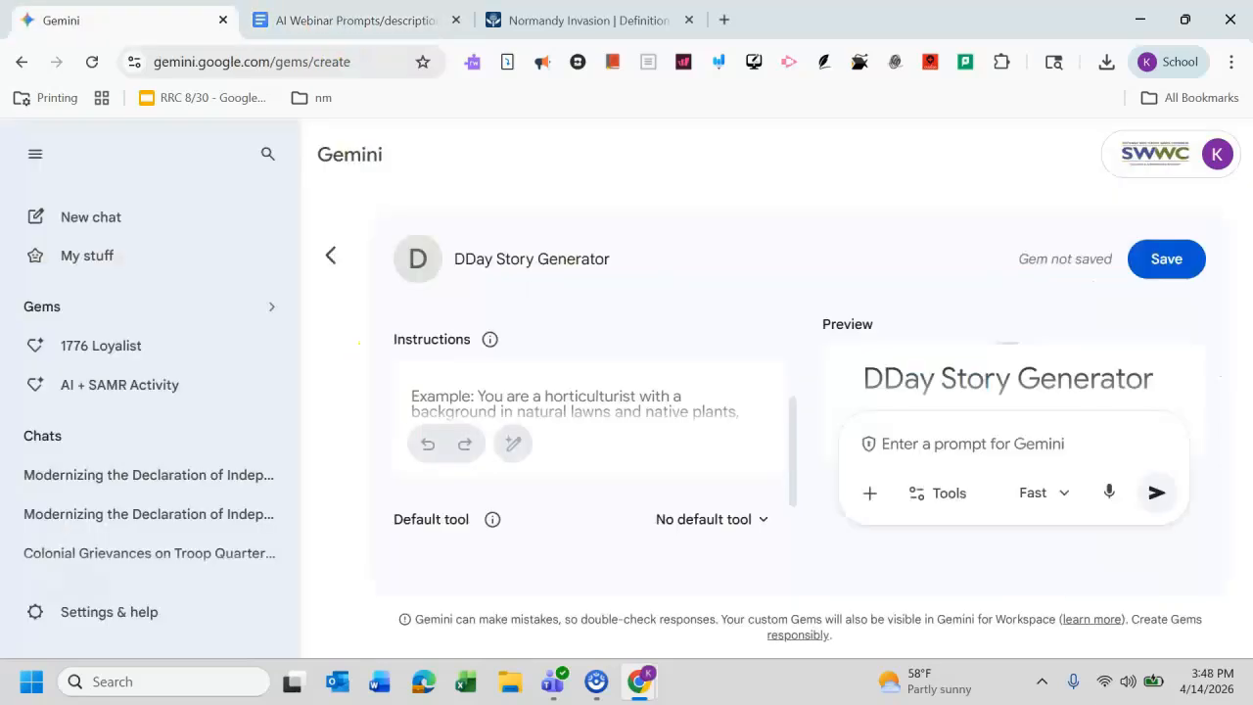
click(467, 392)
key(ctrl+v)
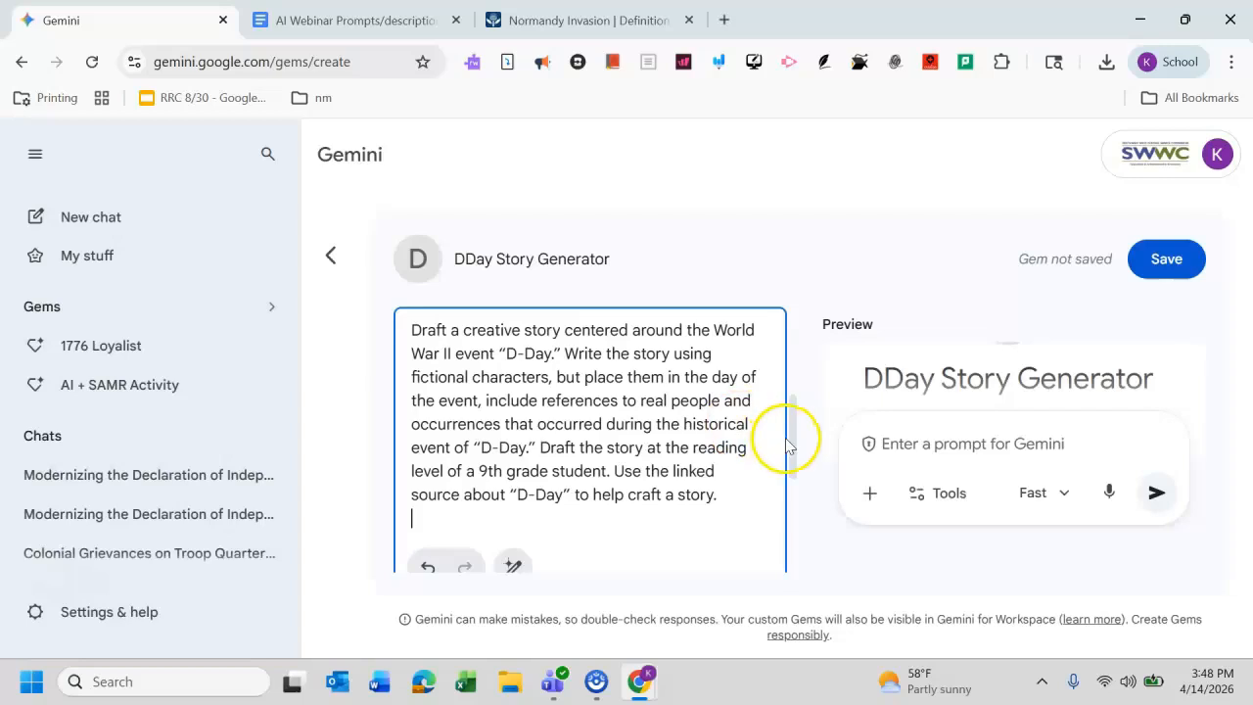
drag(789, 440, 803, 537)
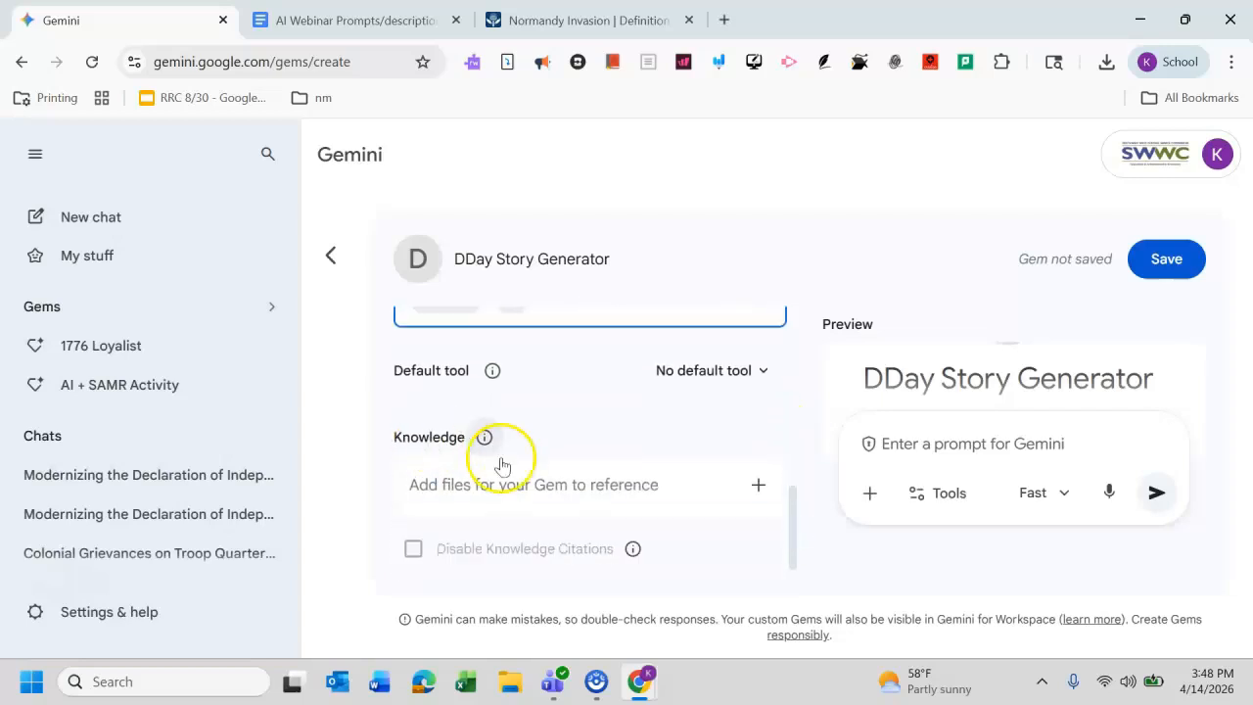
Step: Upload the Normandy Invasion DDay PDF from Downloads as the gem's knowledge file
click(768, 488)
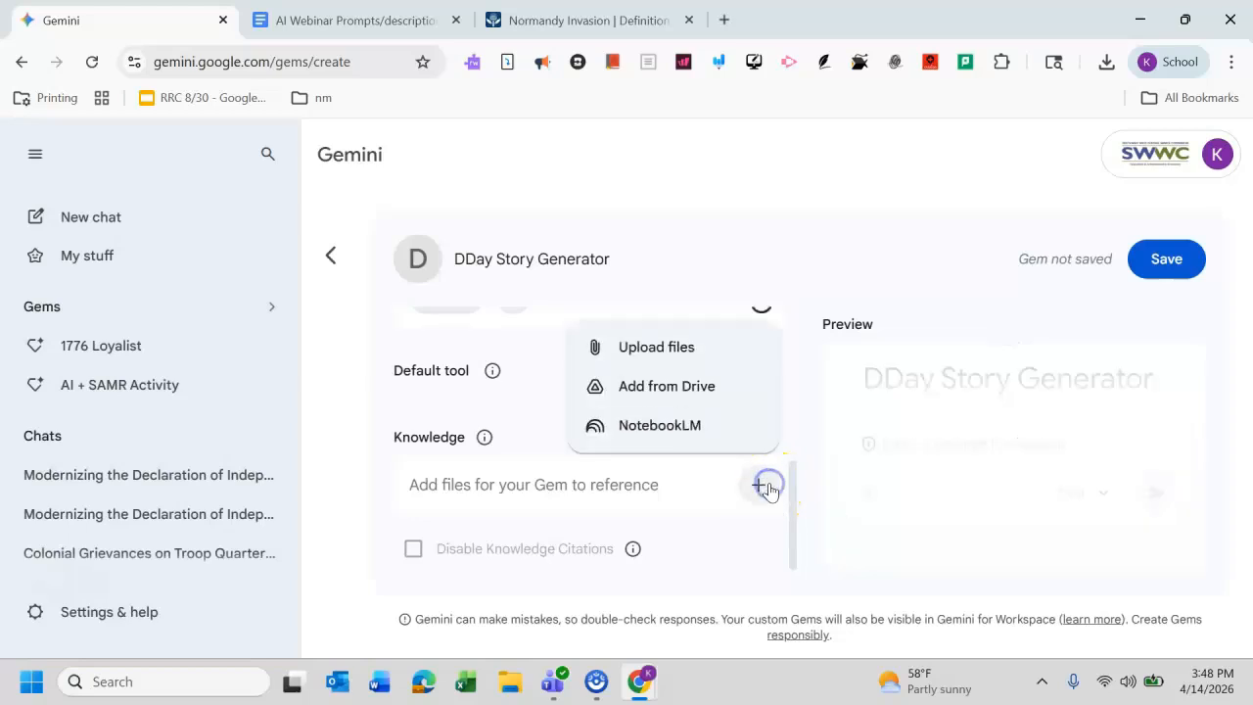
click(672, 358)
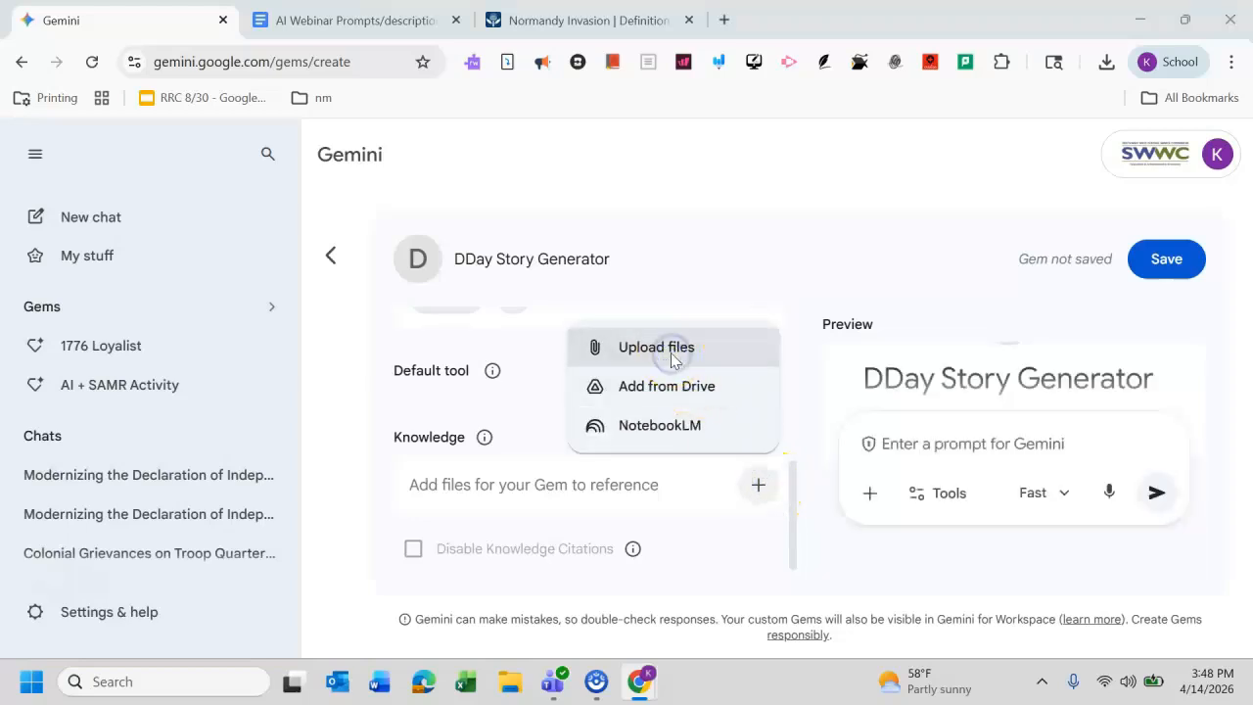
click(295, 186)
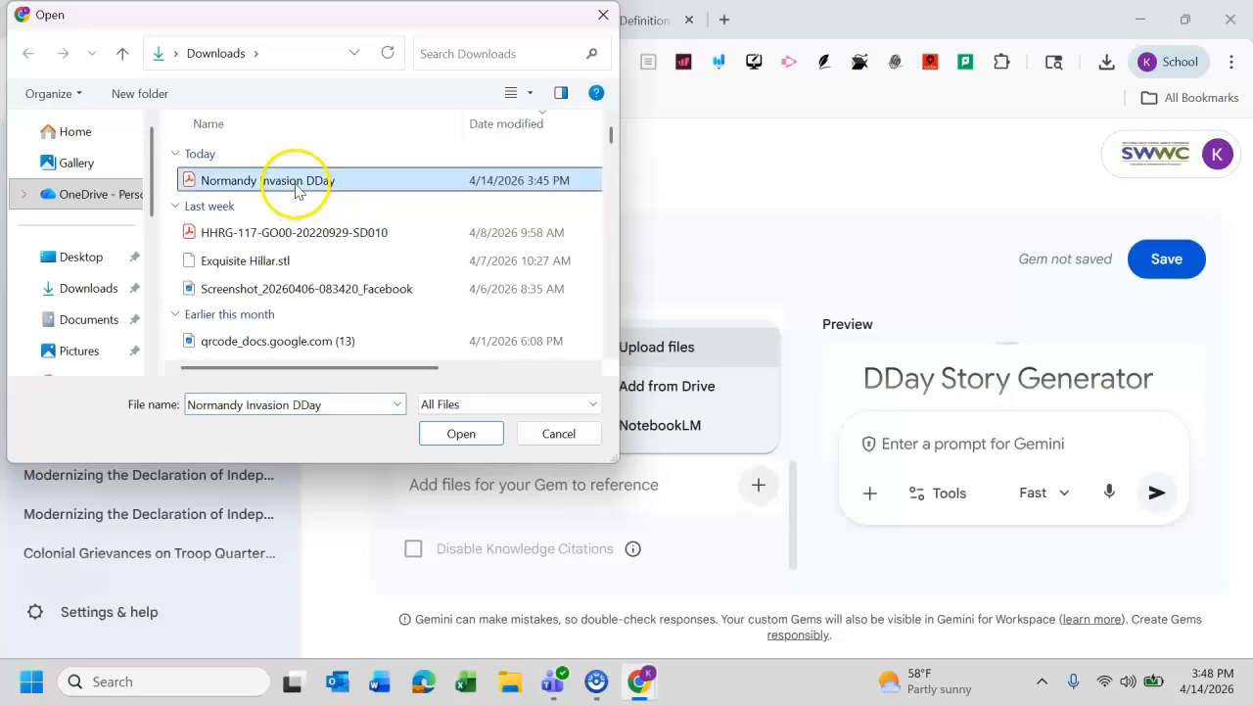
click(489, 434)
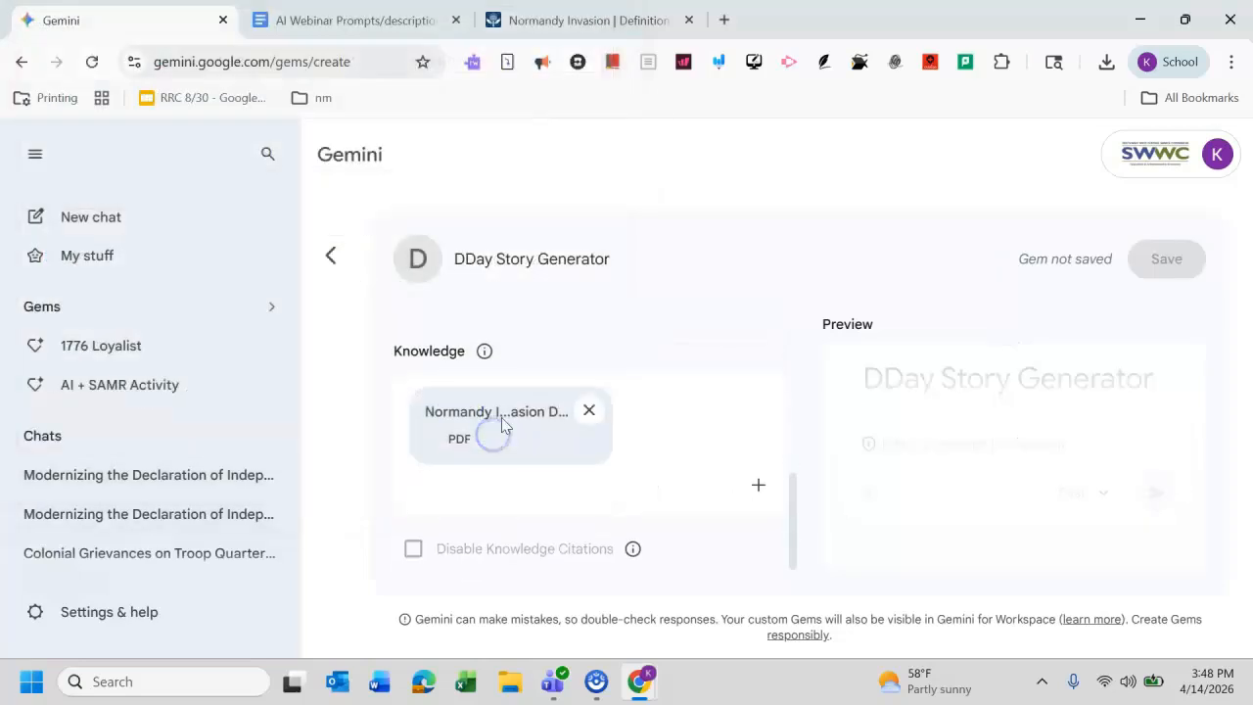
Step: Save the DDay Story Generator gem and start a chat with it
click(593, 16)
click(715, 281)
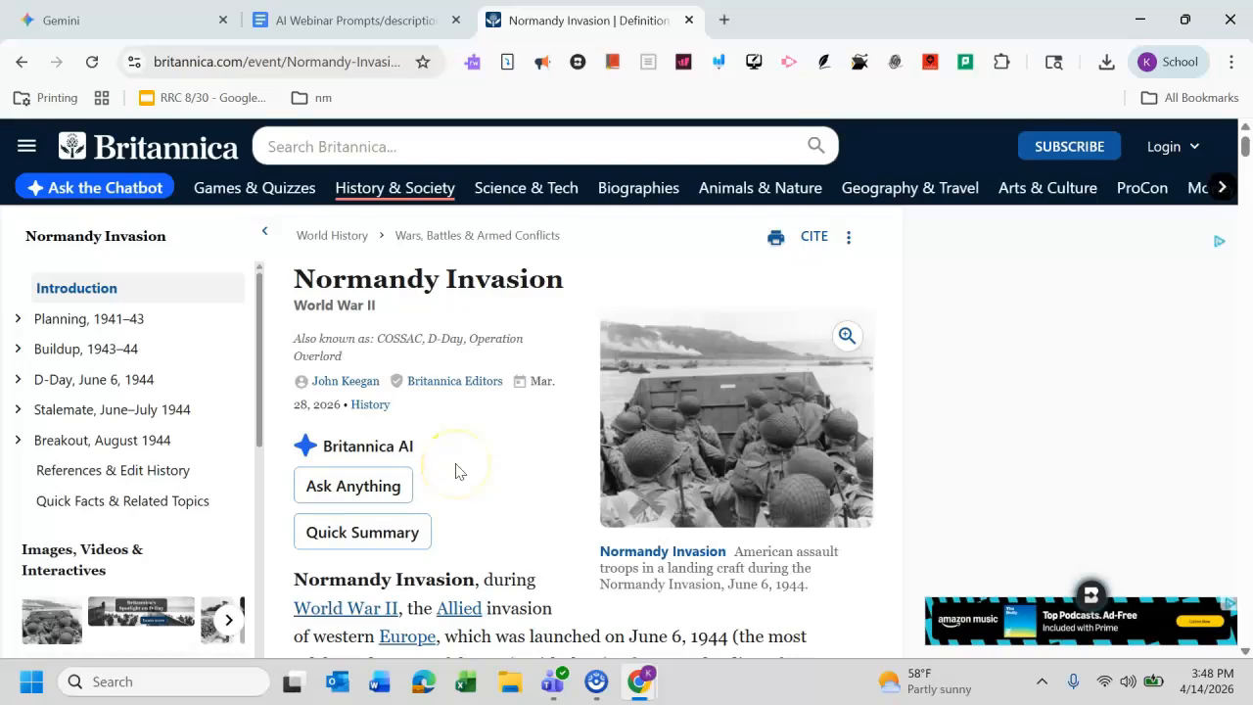
click(354, 19)
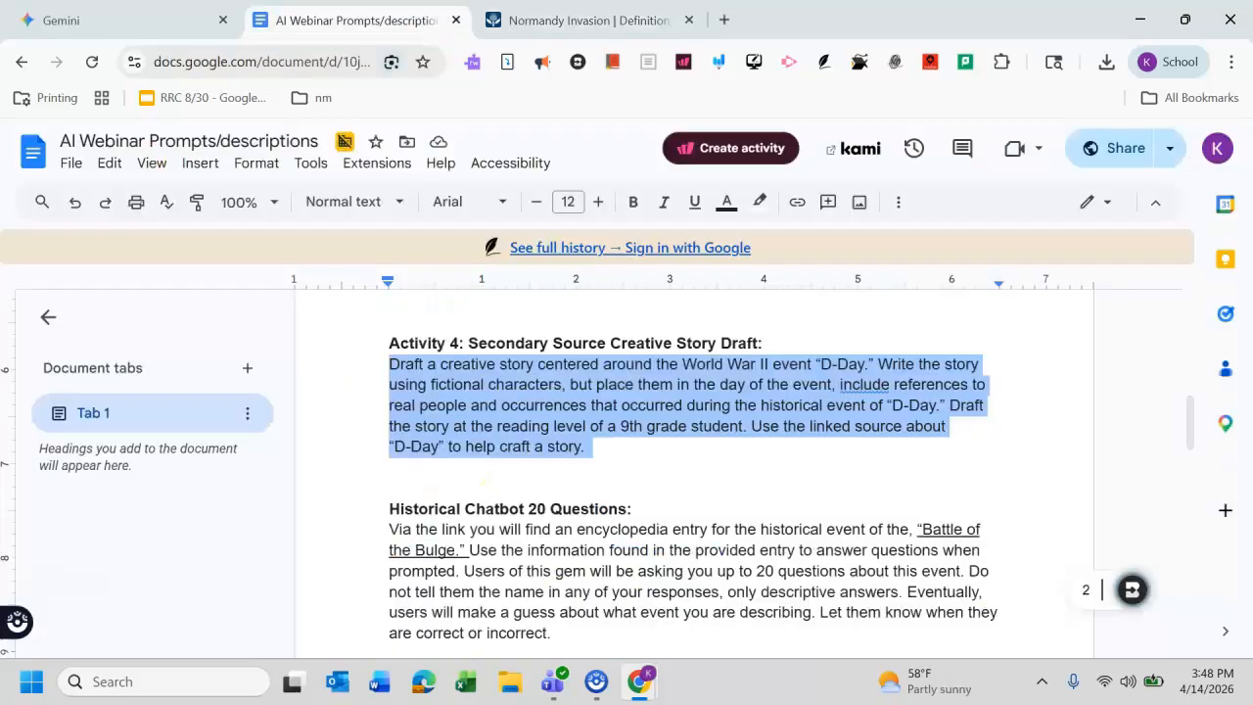
click(144, 22)
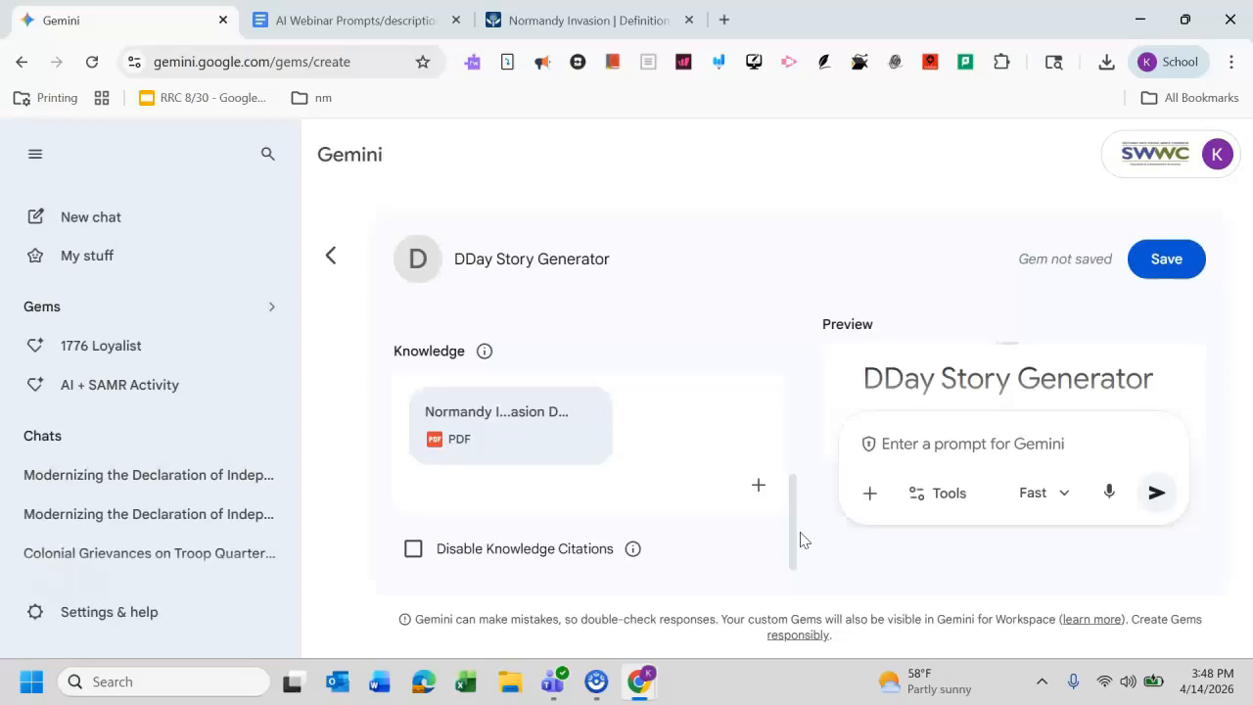
click(1164, 264)
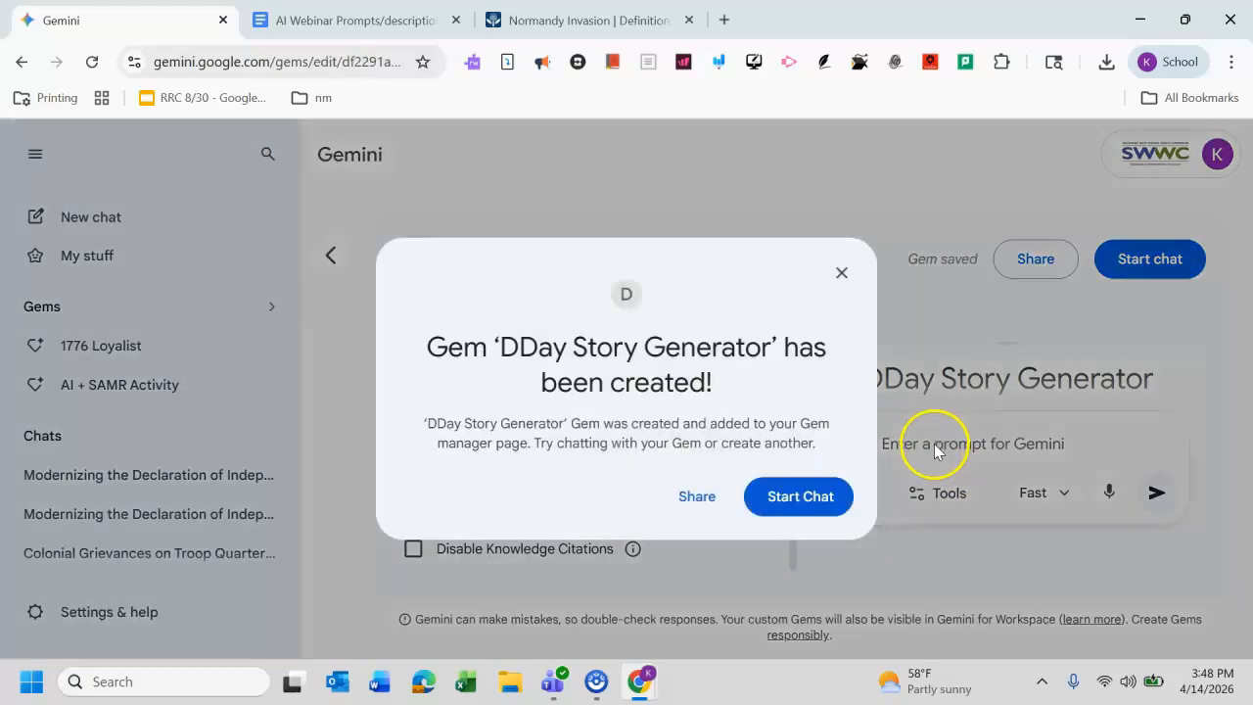
click(788, 501)
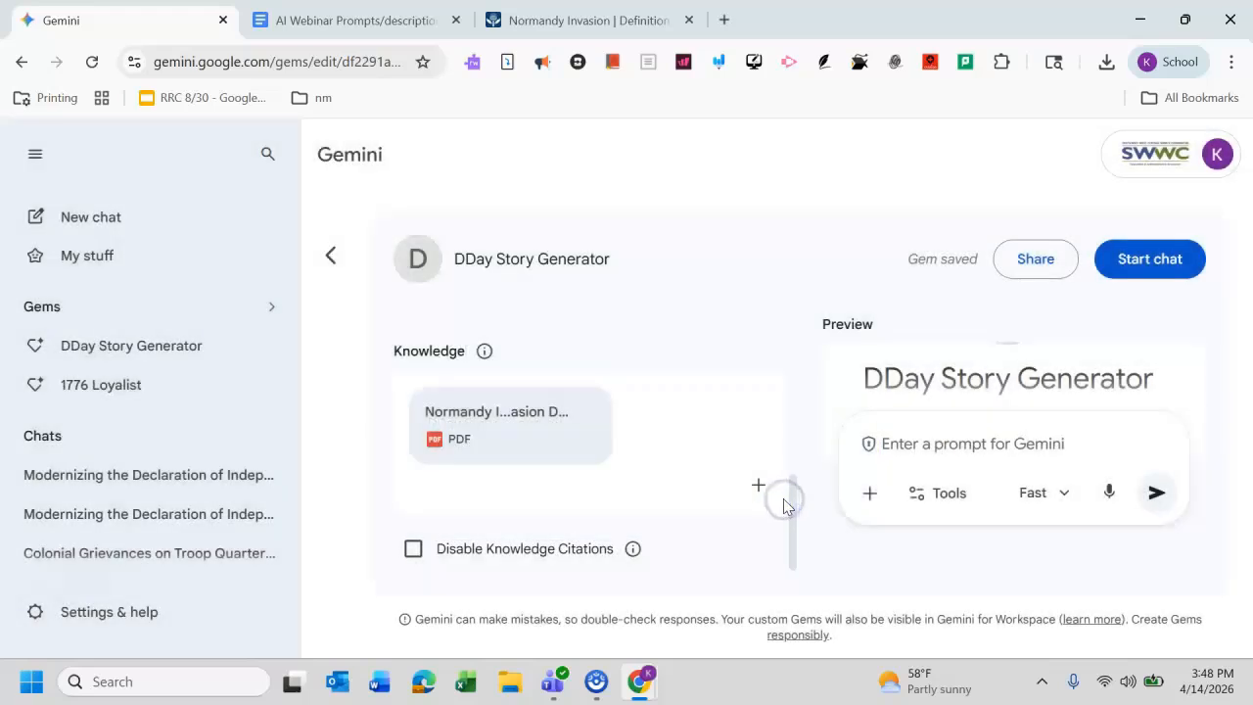
click(696, 520)
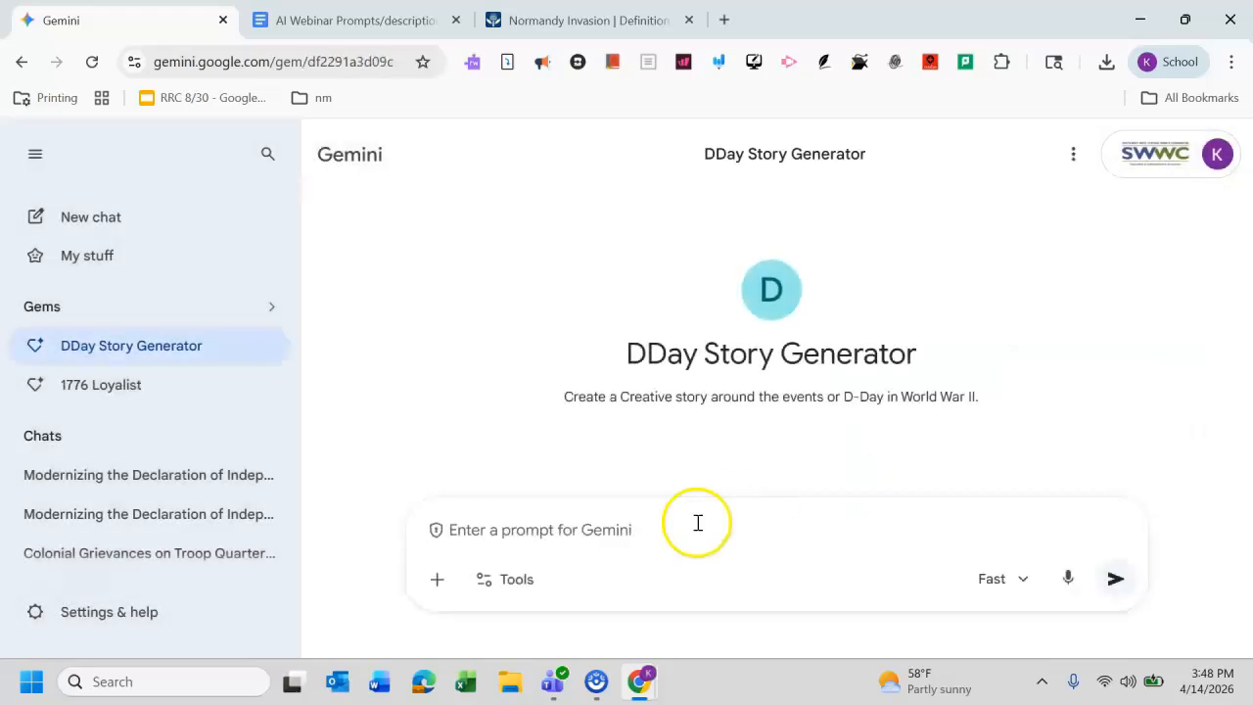
Step: Prompt the gem: "Create a creative story within the events of D-Day in World War II, your main character will be name Robert."
click(655, 524)
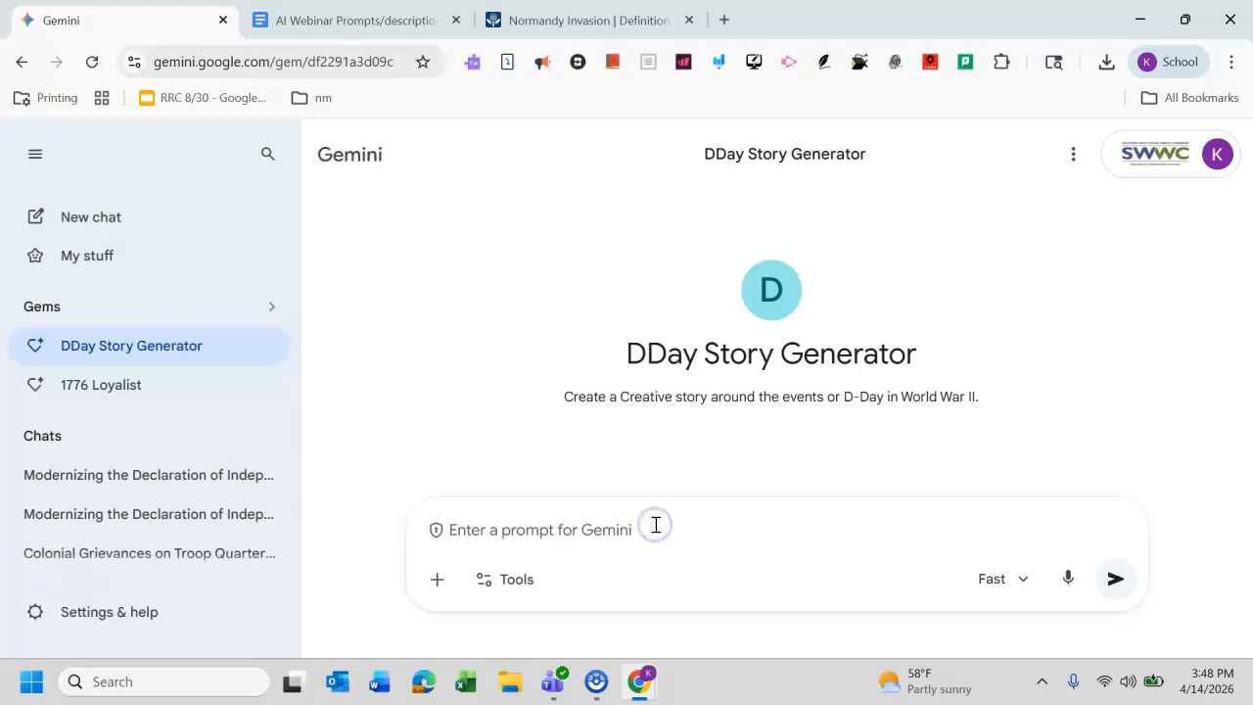
click(657, 527)
text(Cr)
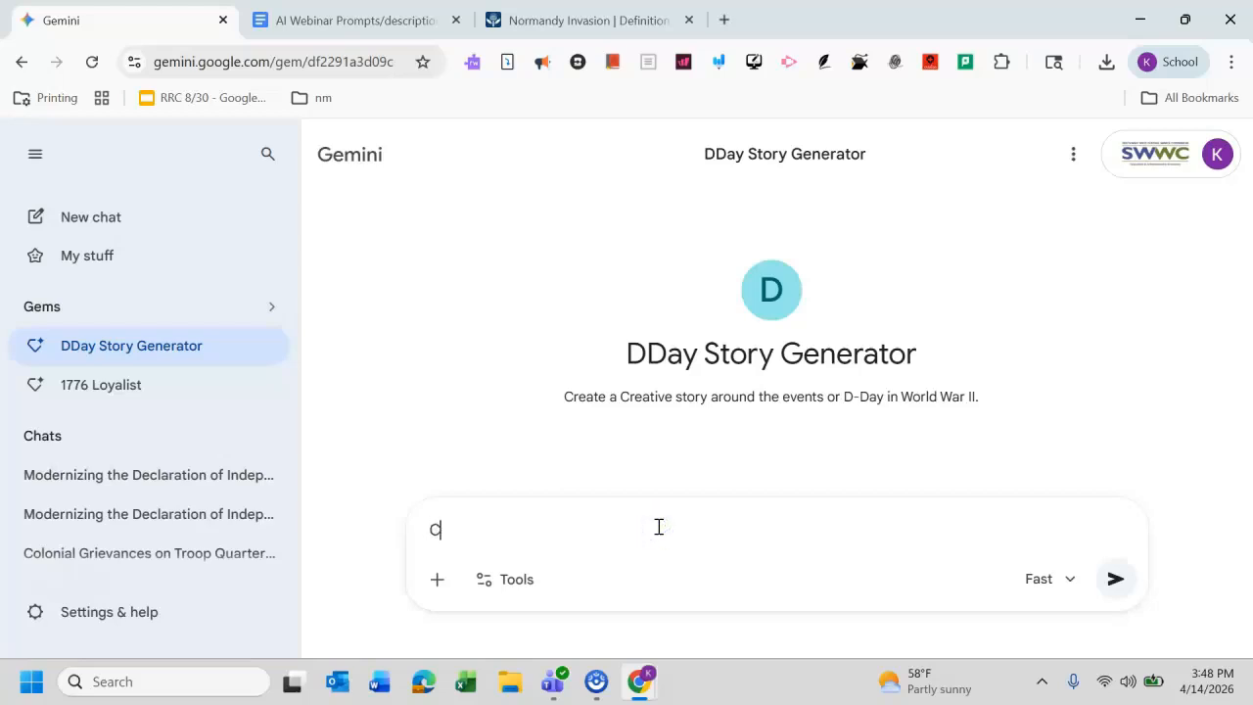
key(BackSpace)
key(BackSpace)
text(Create a creative story )
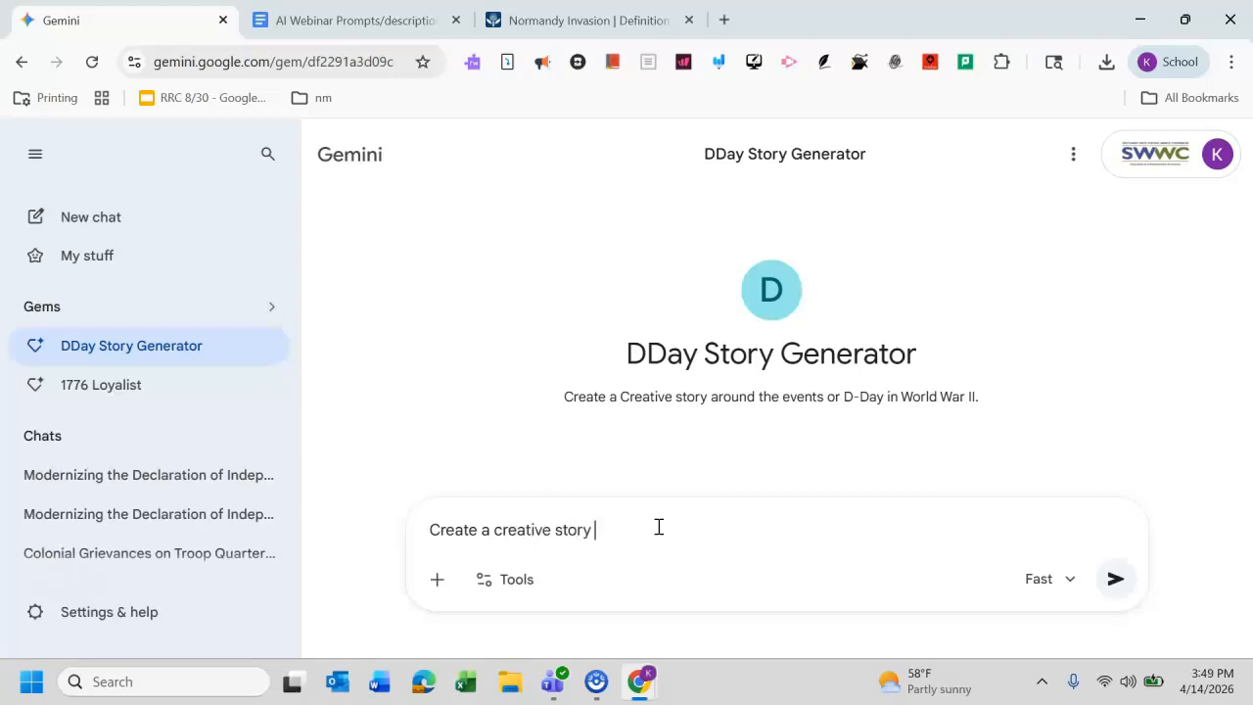
text(w)
key(BackSpace)
text(win)
key(BackSpace)
text(thin the events of D-)
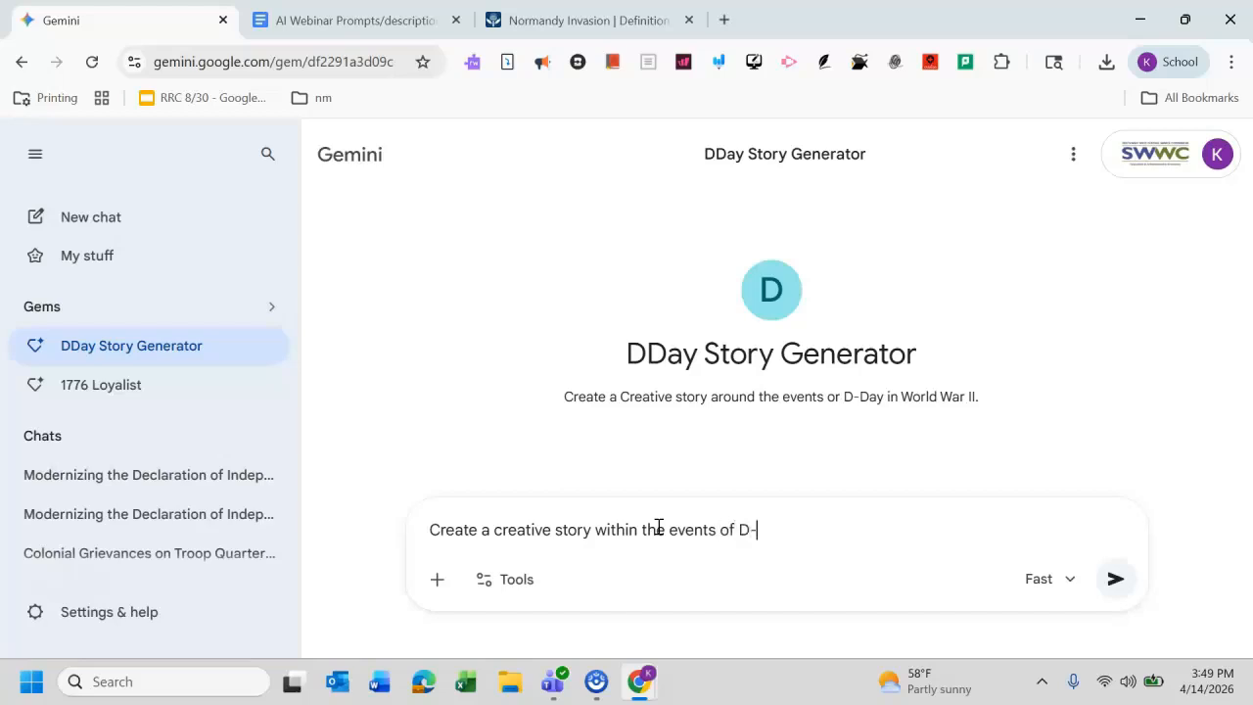
text(Day in World )
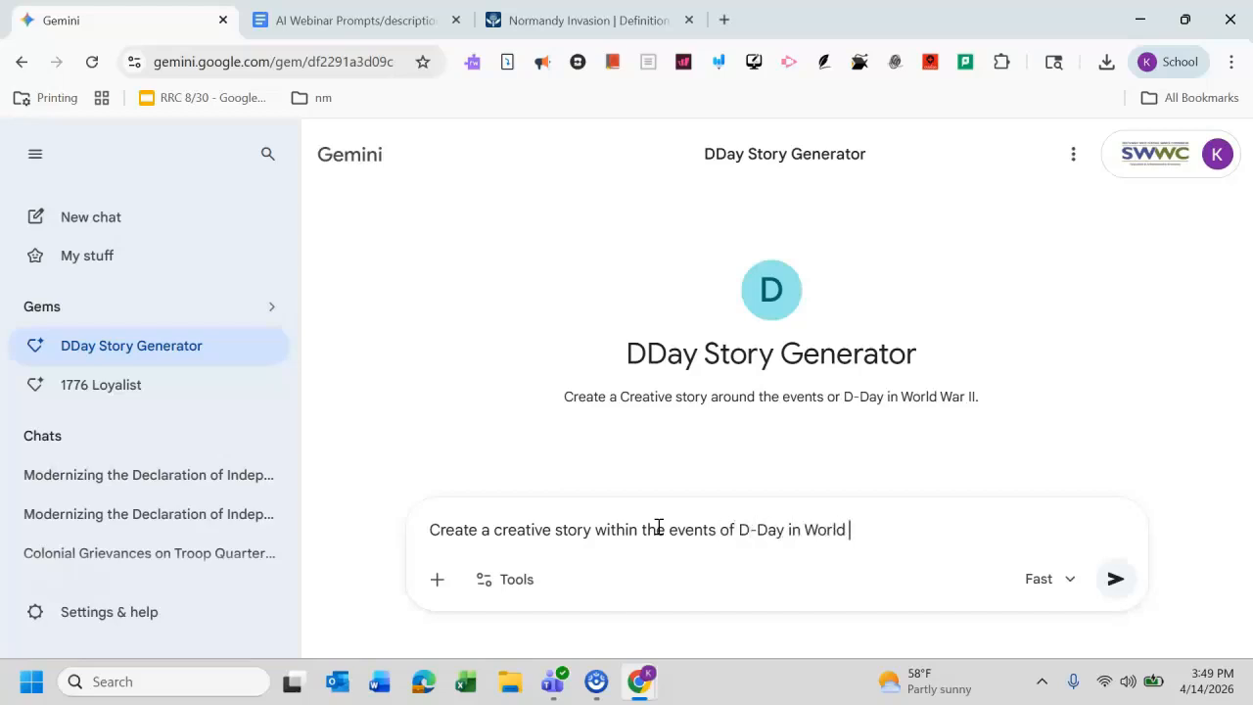
text(War I)
key(BackSpace)
text(II, your main )
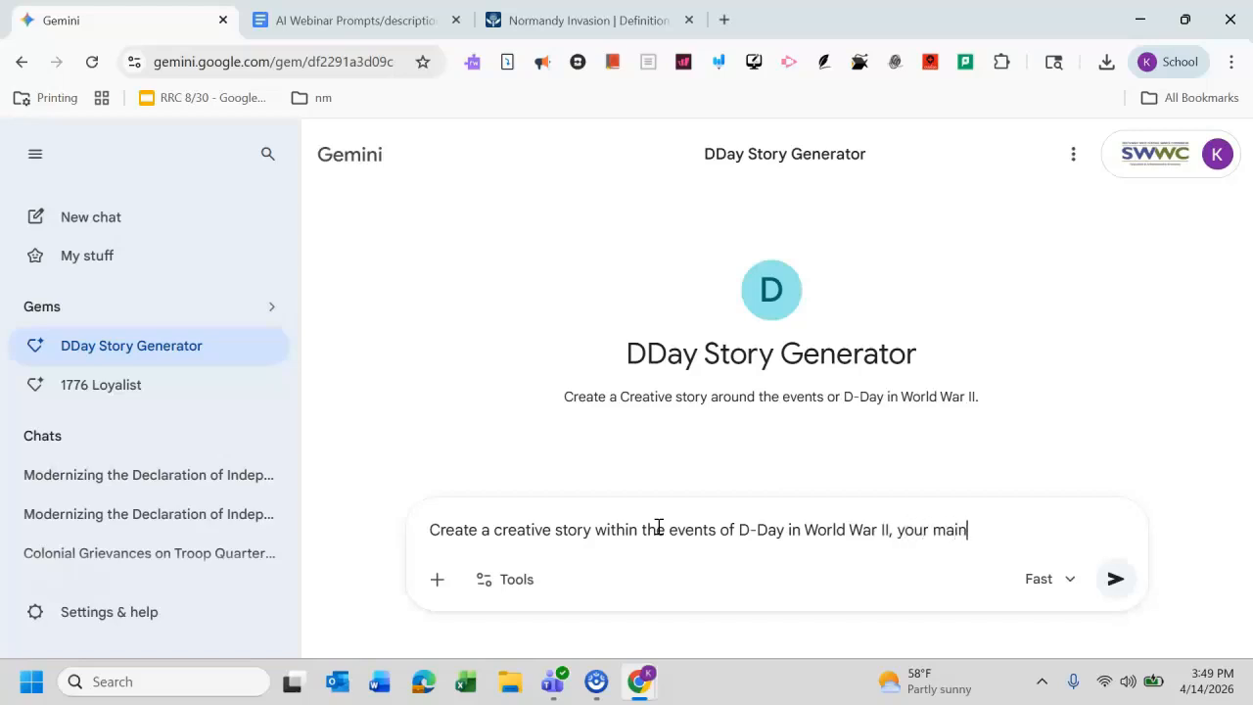
text(character wi)
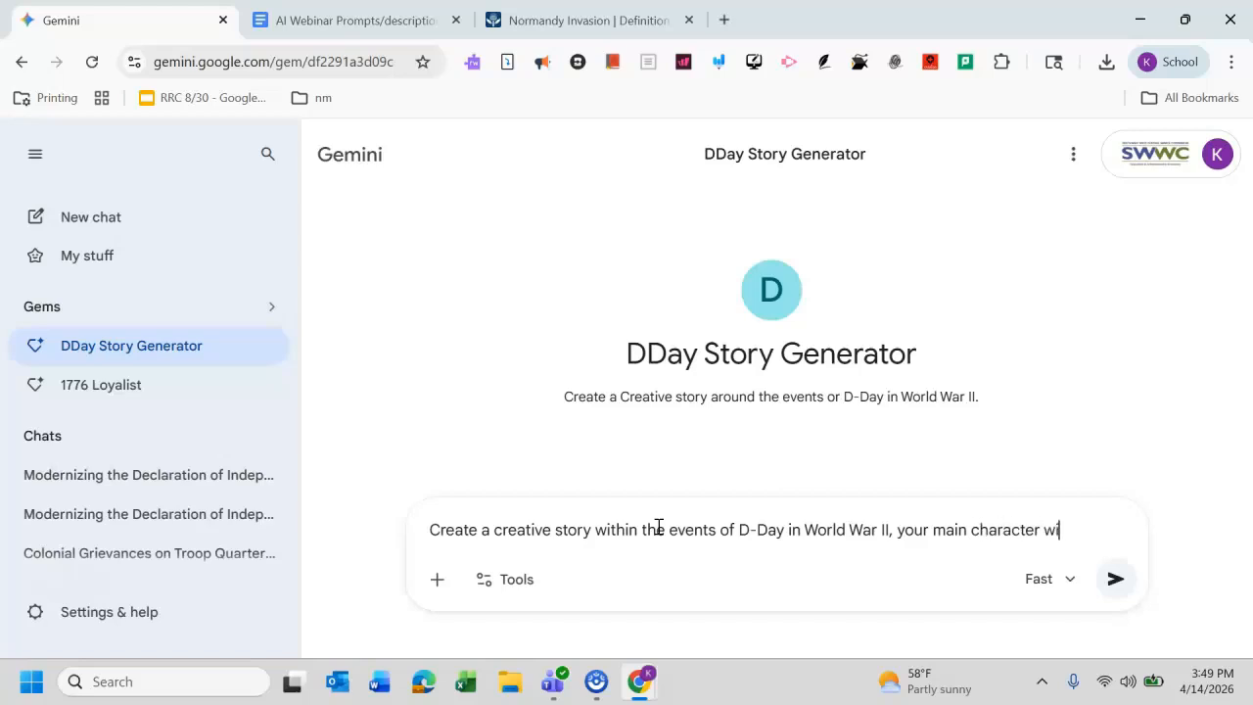
text(ll be name Robert.)
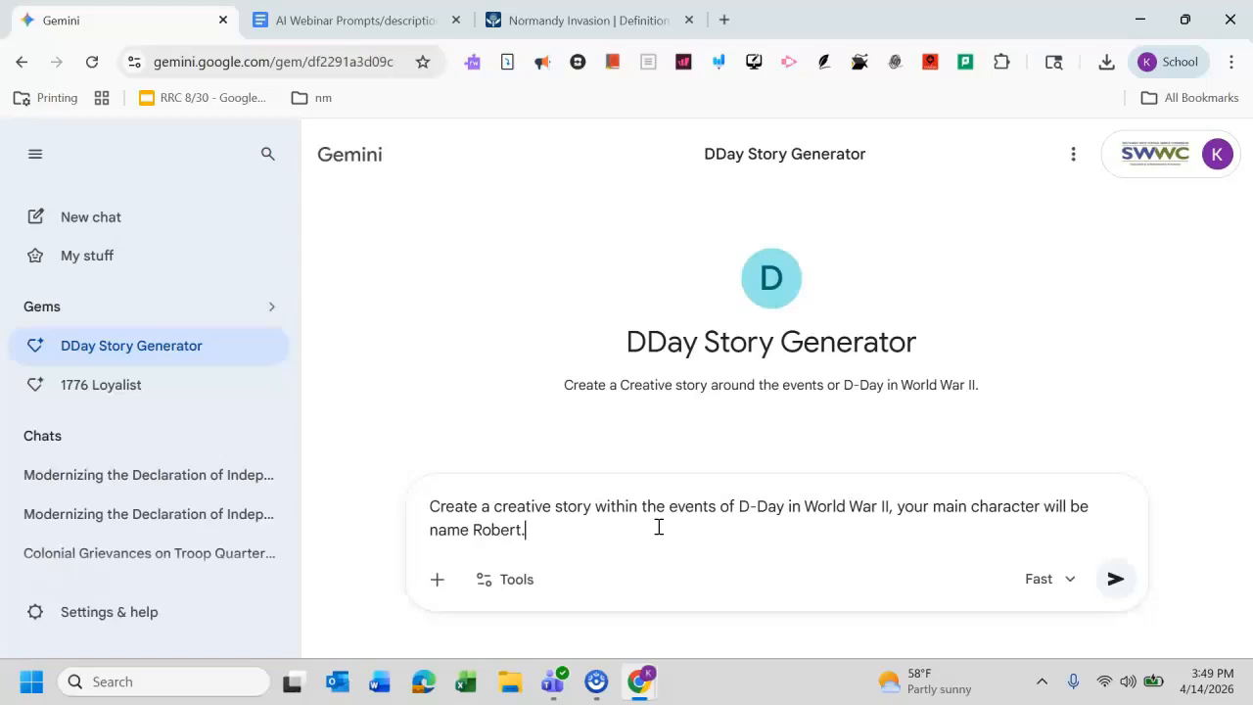
key(Return)
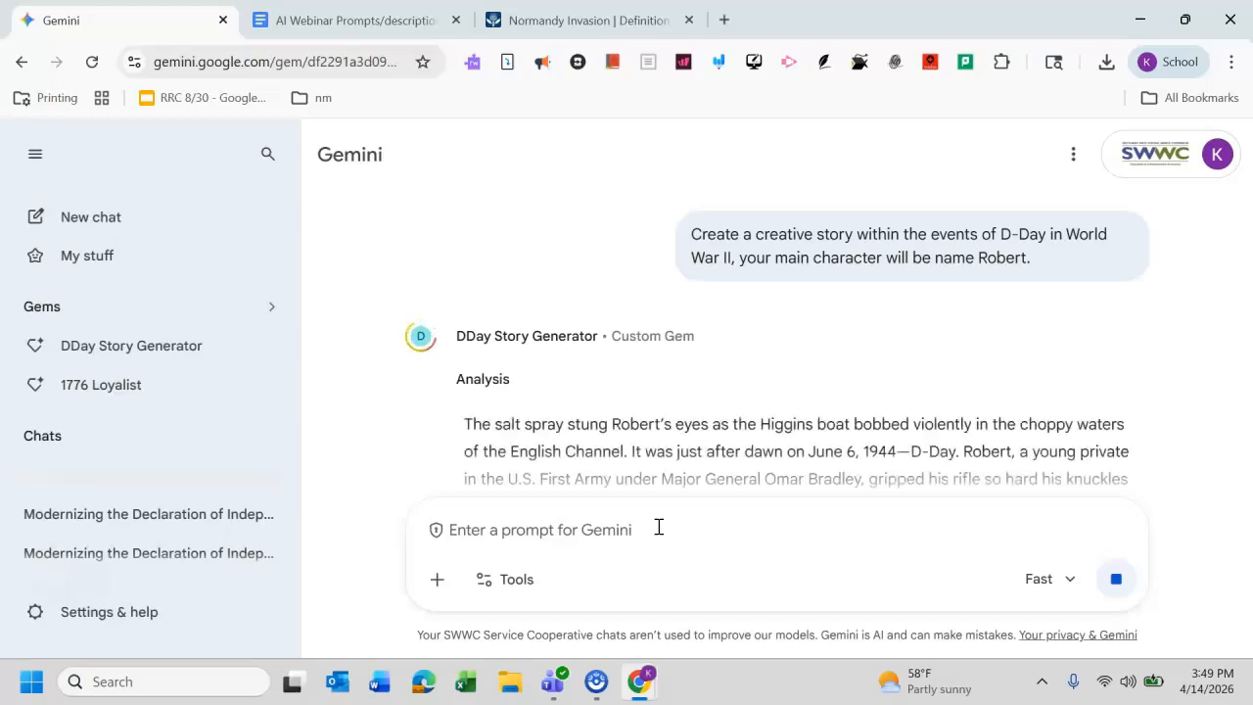
Step: Scroll through the generated D-Day story and select its entire text for copying
drag(1248, 273, 1249, 331)
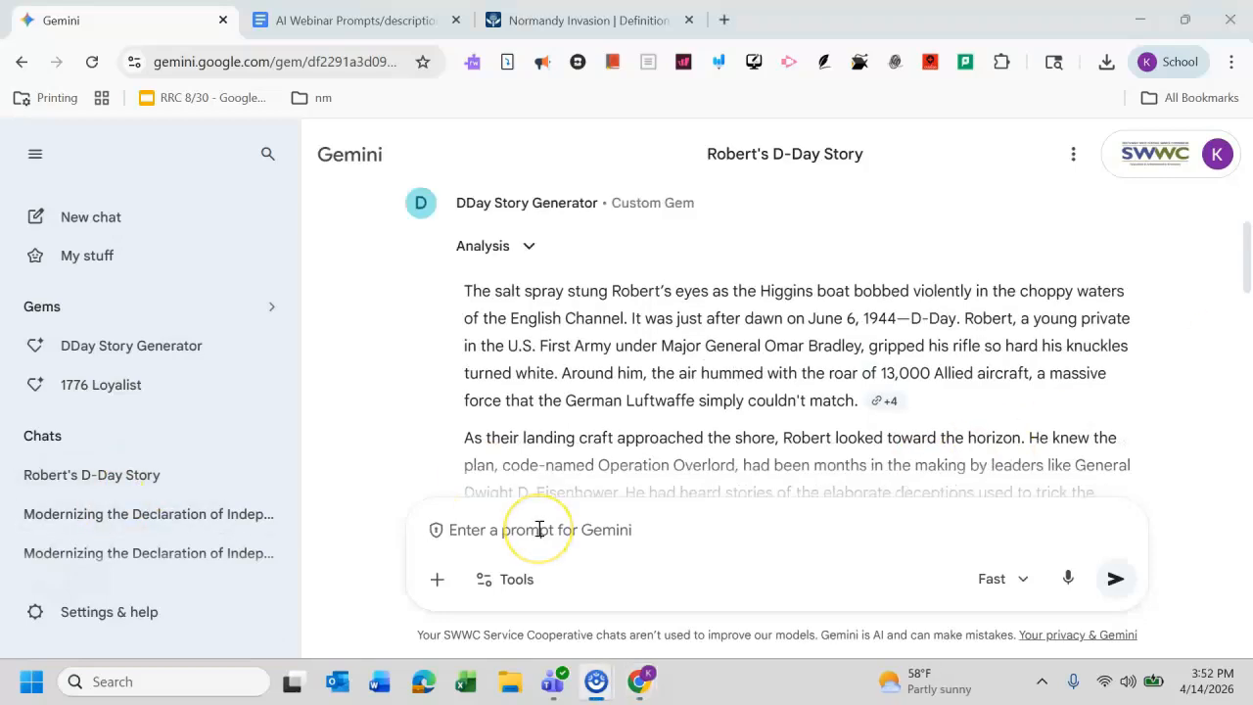
drag(1245, 269, 1248, 362)
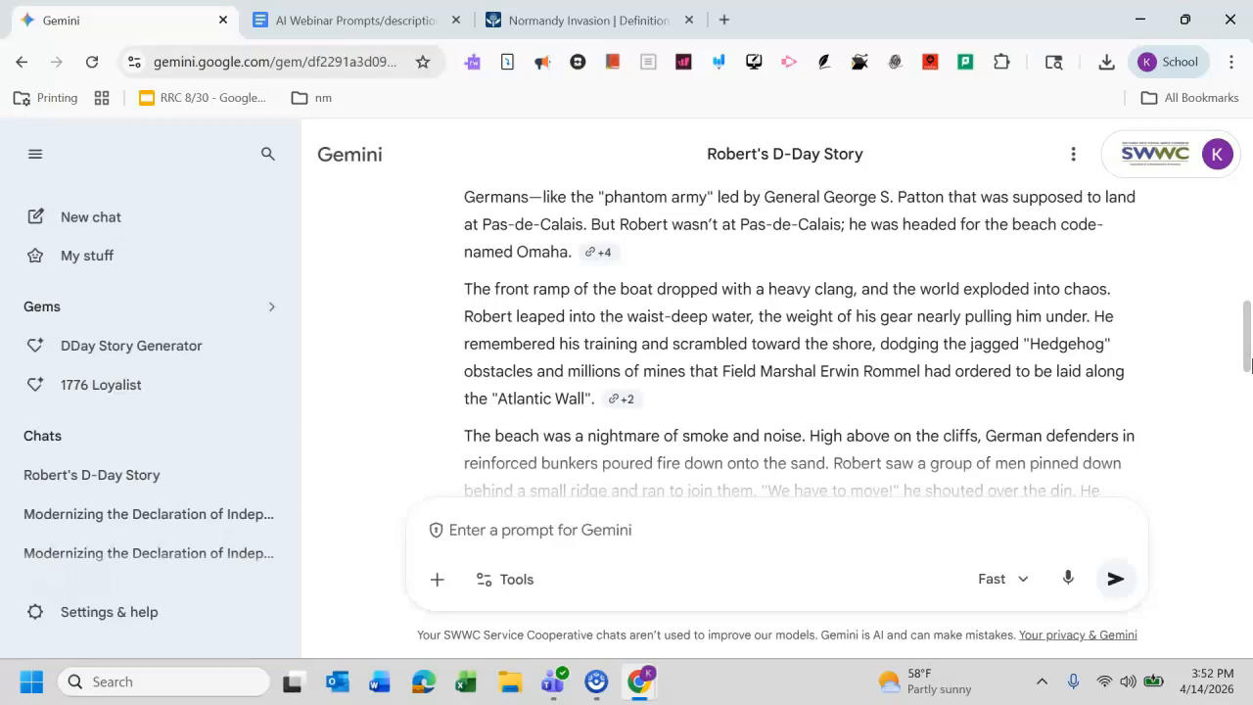
drag(1250, 364, 1223, 289)
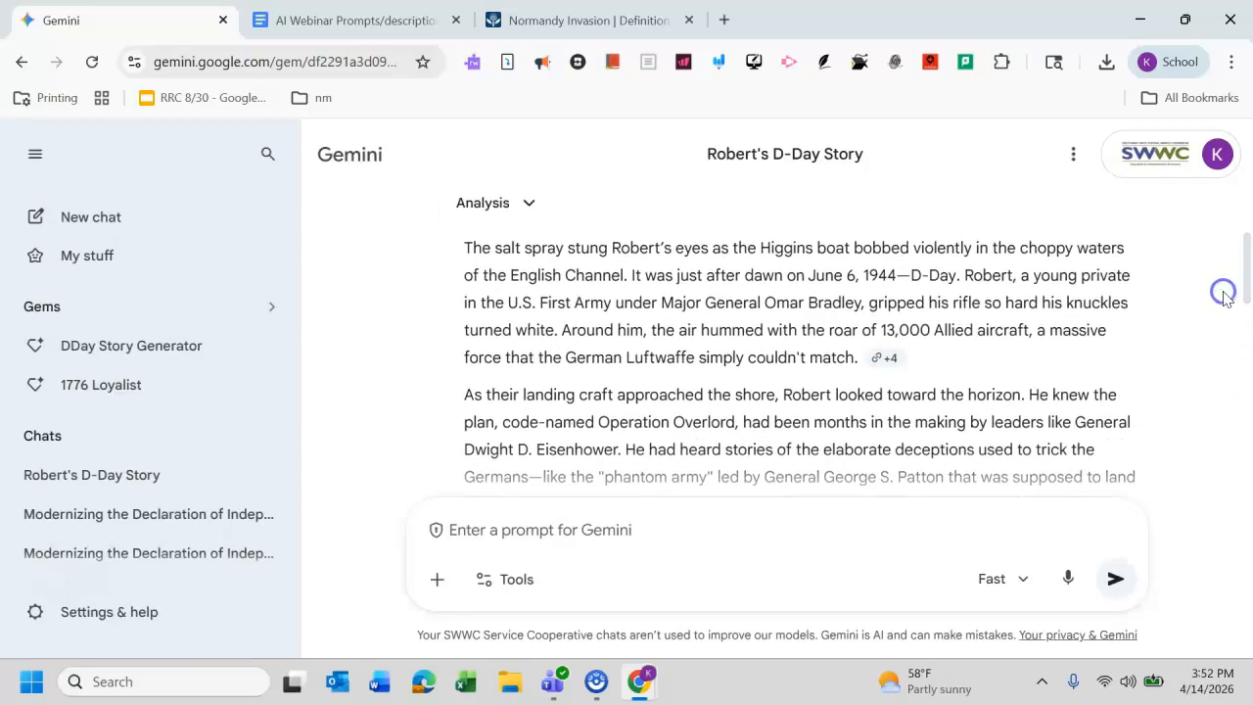
drag(470, 247, 780, 417)
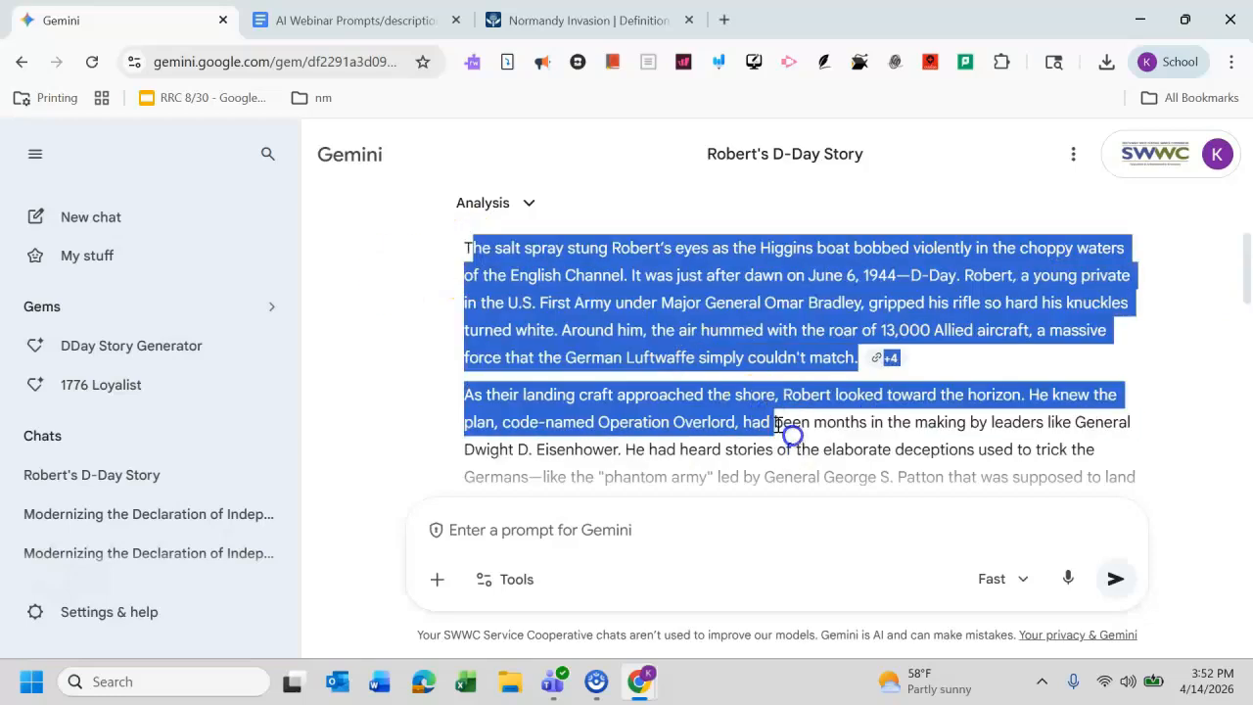
click(460, 252)
mouse_move(460, 254)
mouse_down()
mouse_move(610, 293)
mouse_move(903, 523)
mouse_move(839, 339)
mouse_move(1093, 342)
mouse_up()
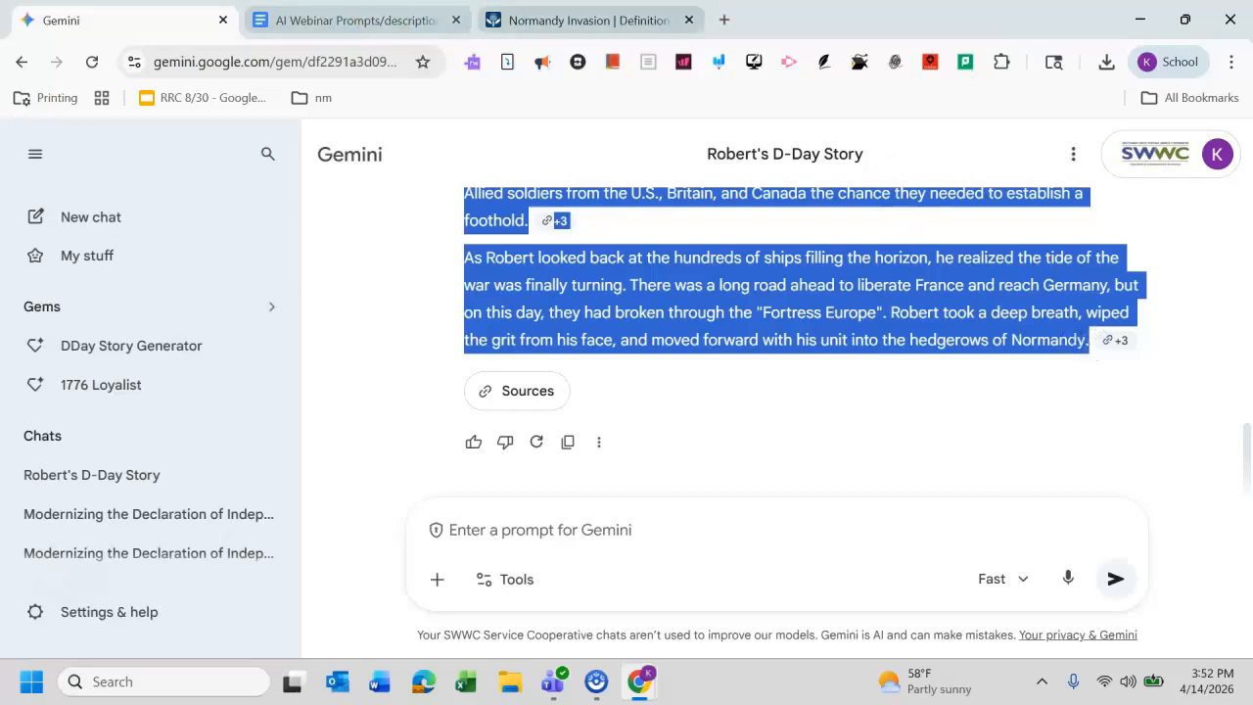
Step: Open a new blank Google Docs document and paste the story into it
click(735, 28)
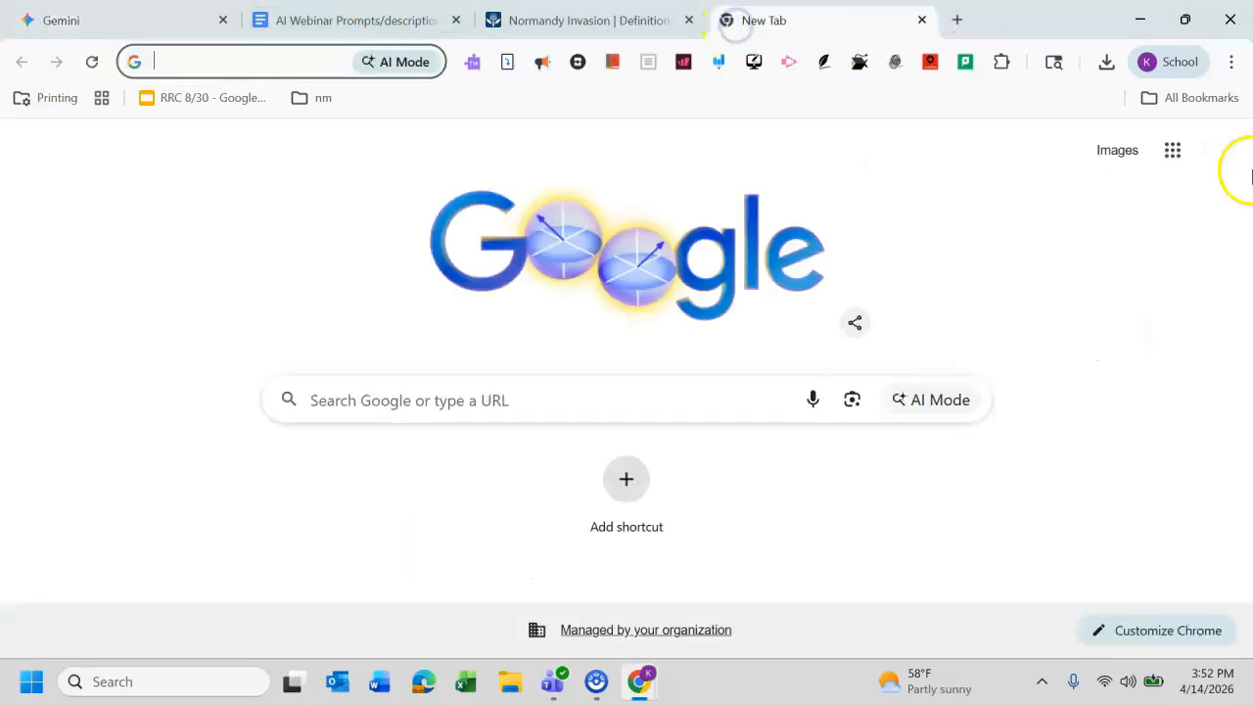
click(1170, 152)
click(967, 378)
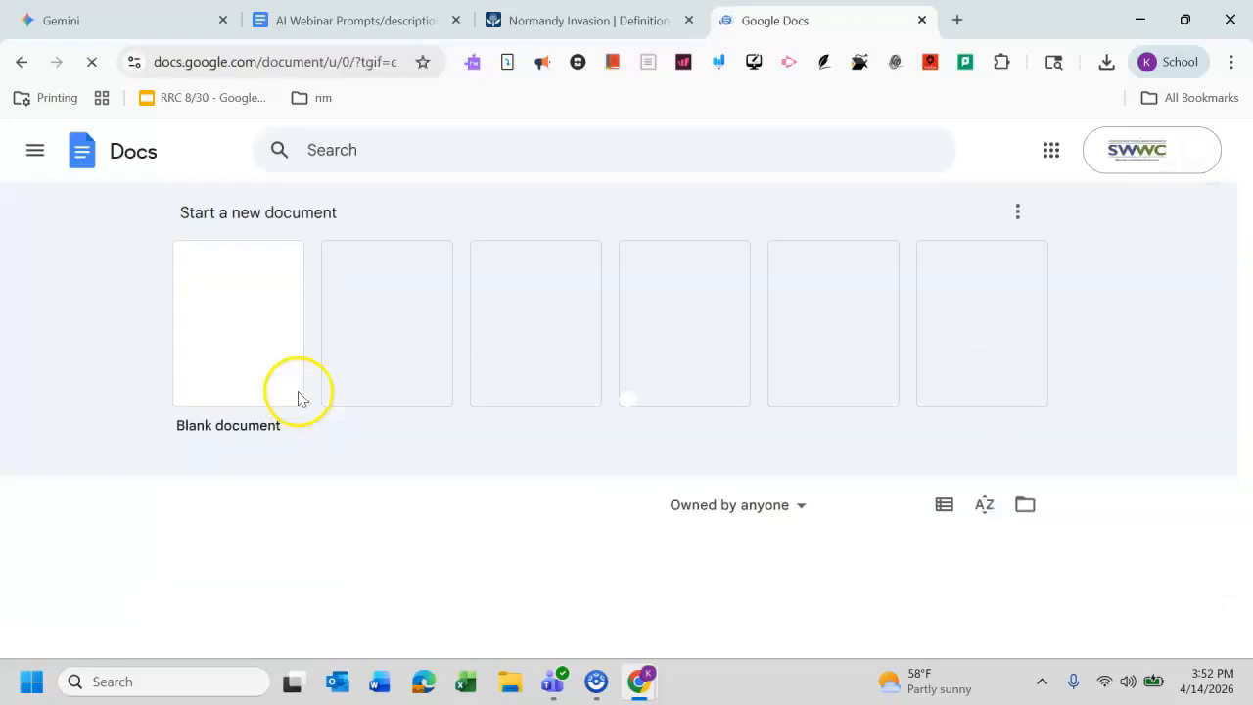
click(229, 348)
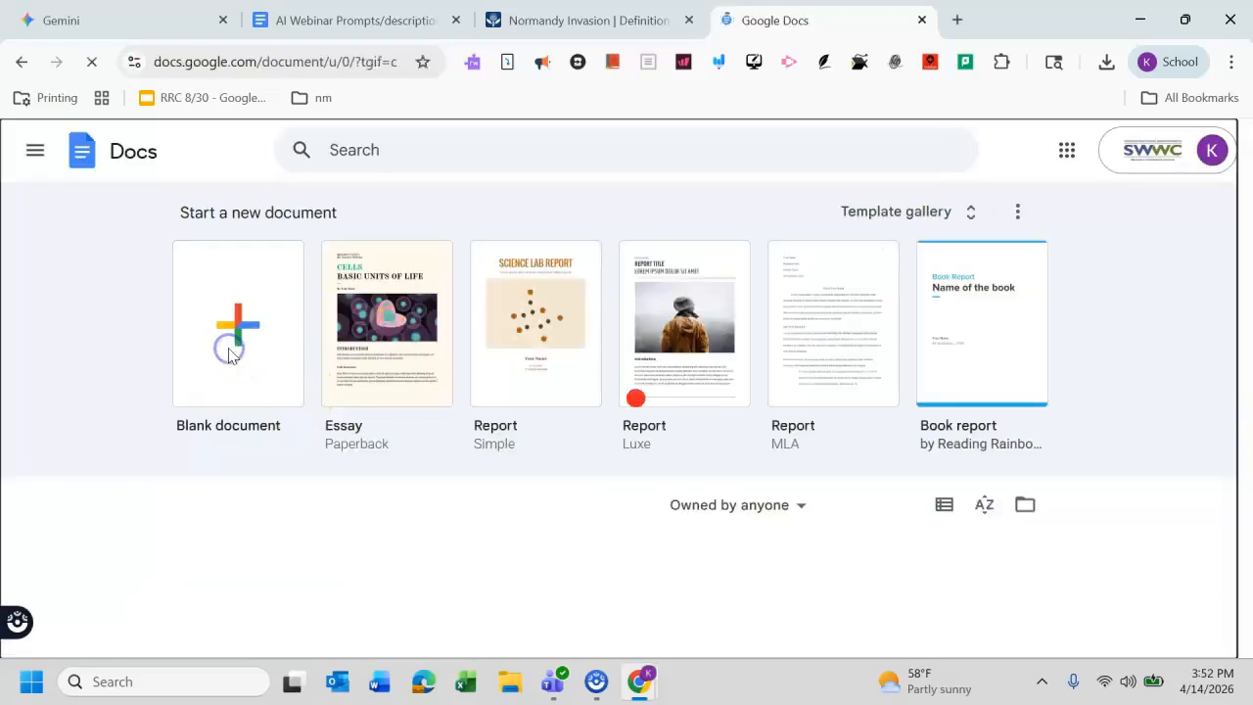
click(399, 306)
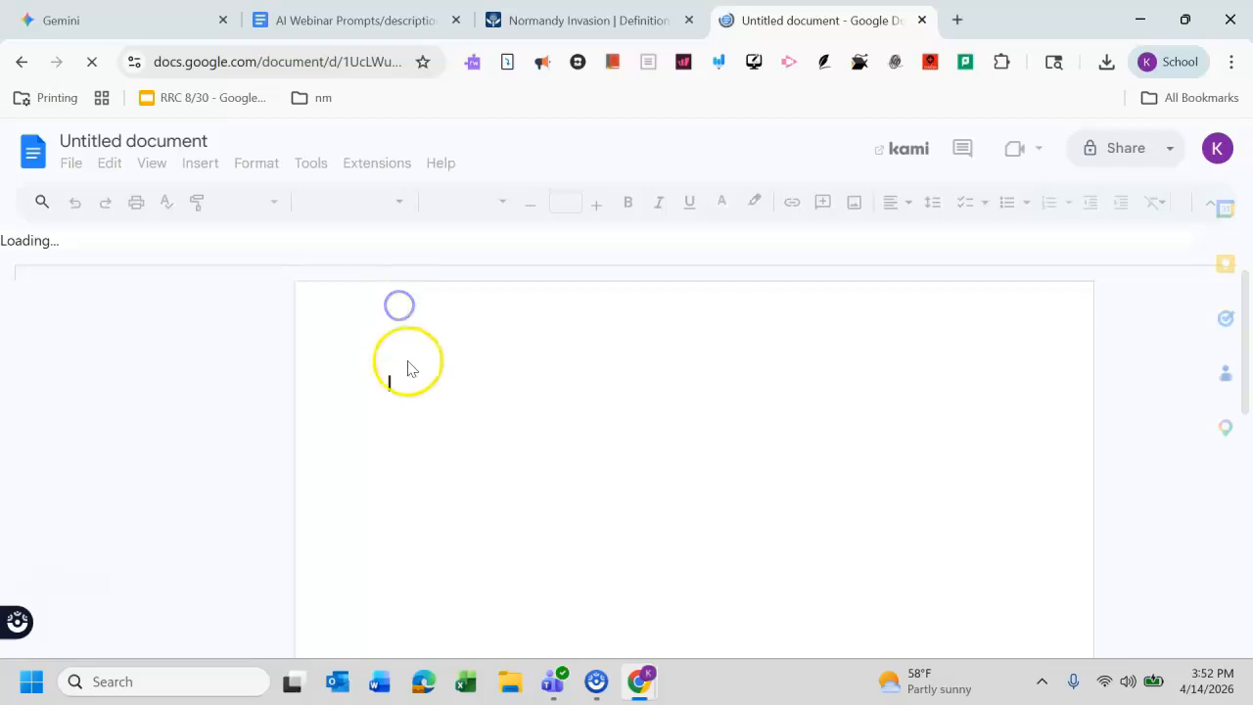
click(408, 373)
click(408, 380)
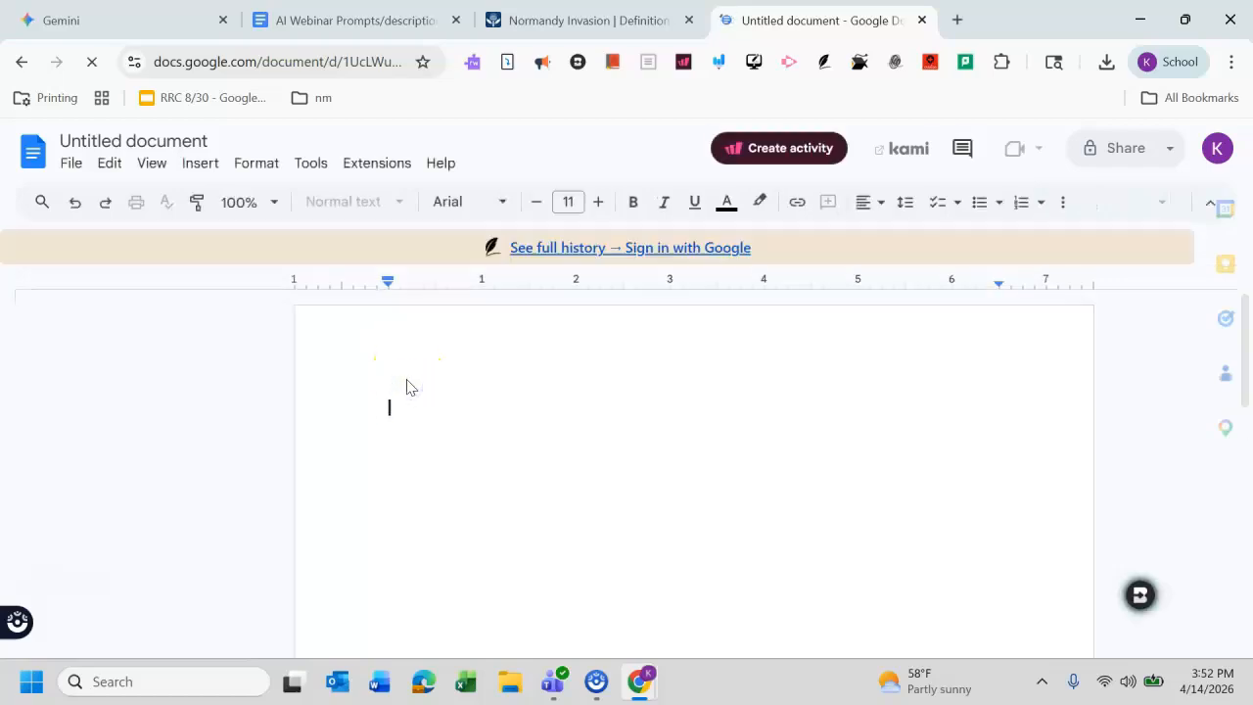
key(ctrl+v)
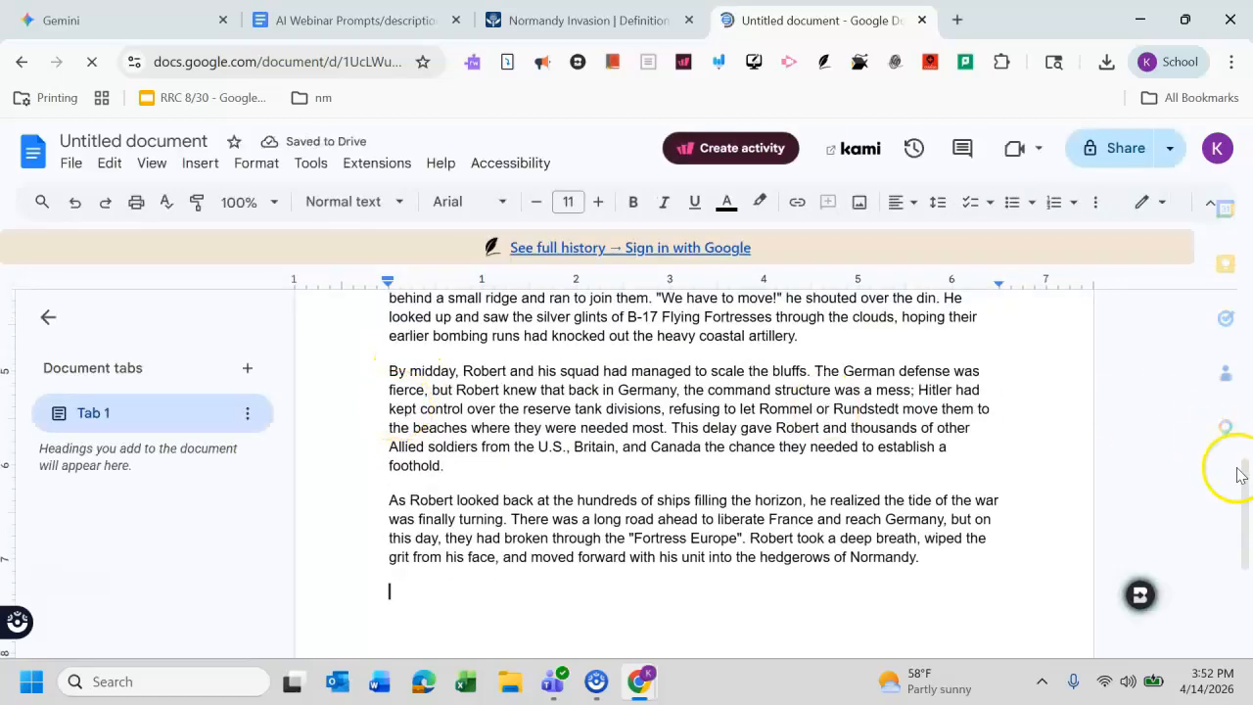
Step: Select the sentence about 13,000 Allied aircraft in the story and open a new comment on it
drag(1185, 503, 1149, 327)
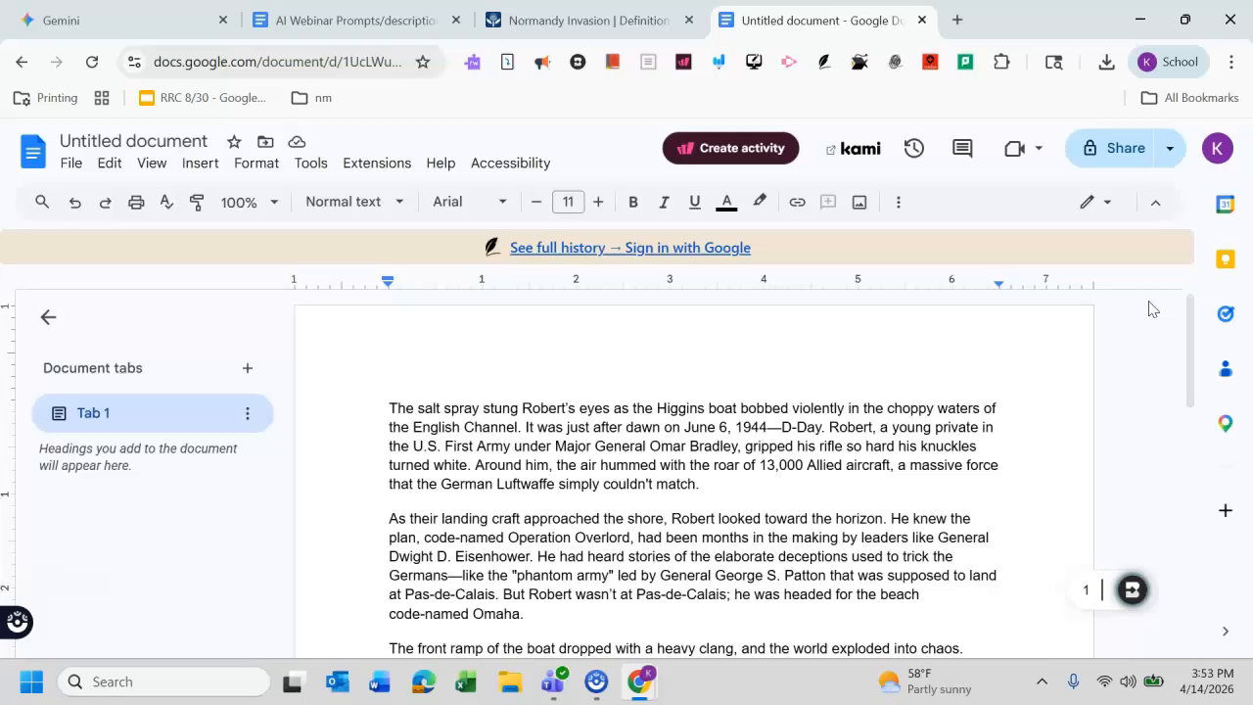
click(756, 464)
drag(756, 463, 885, 480)
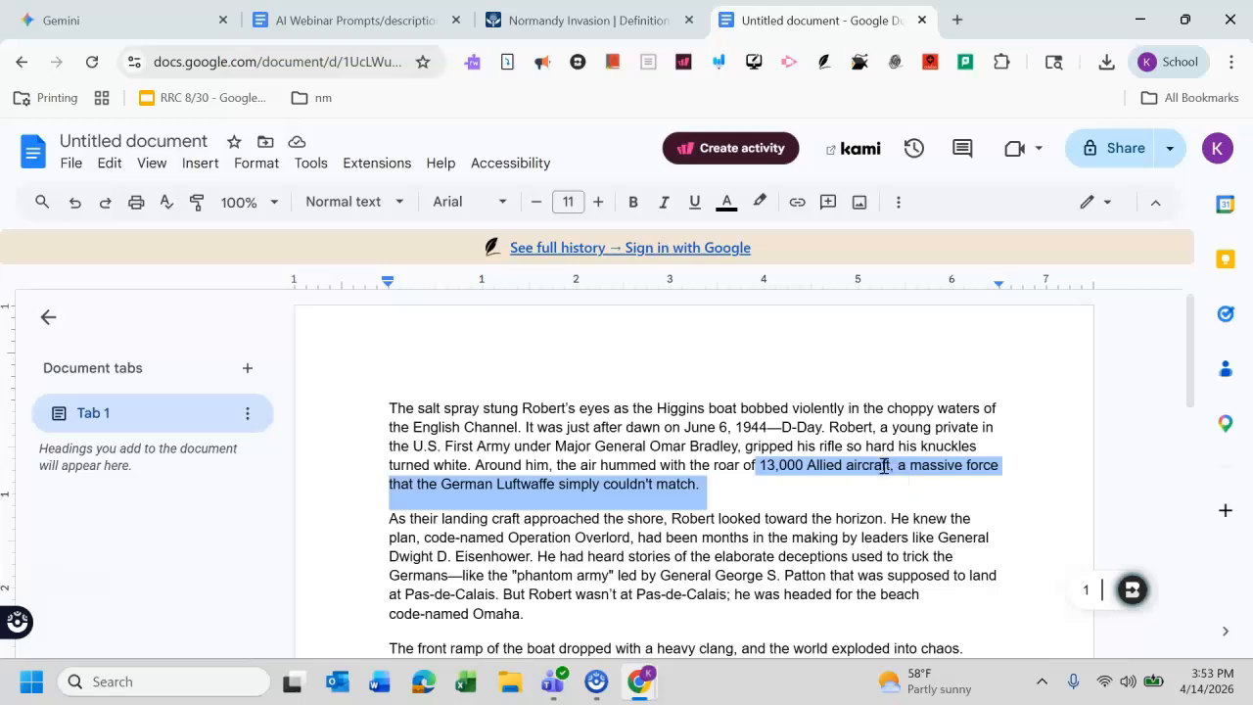
right_click(886, 465)
click(1005, 406)
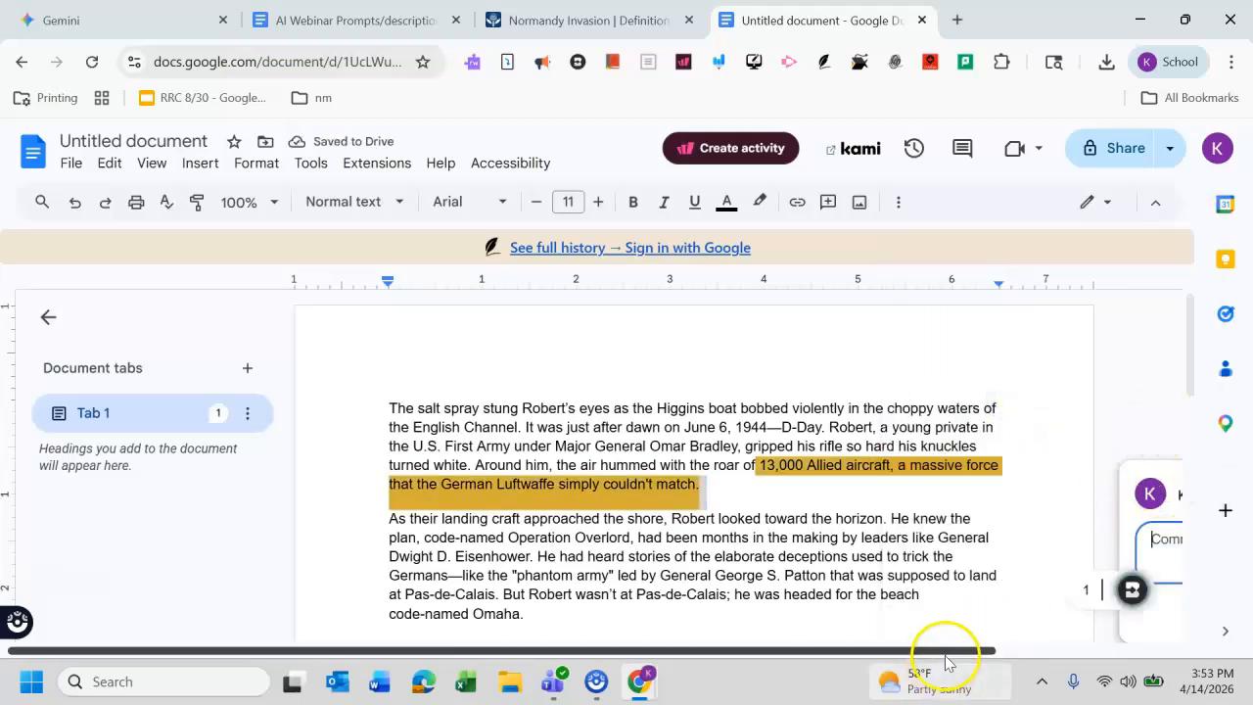
click(994, 549)
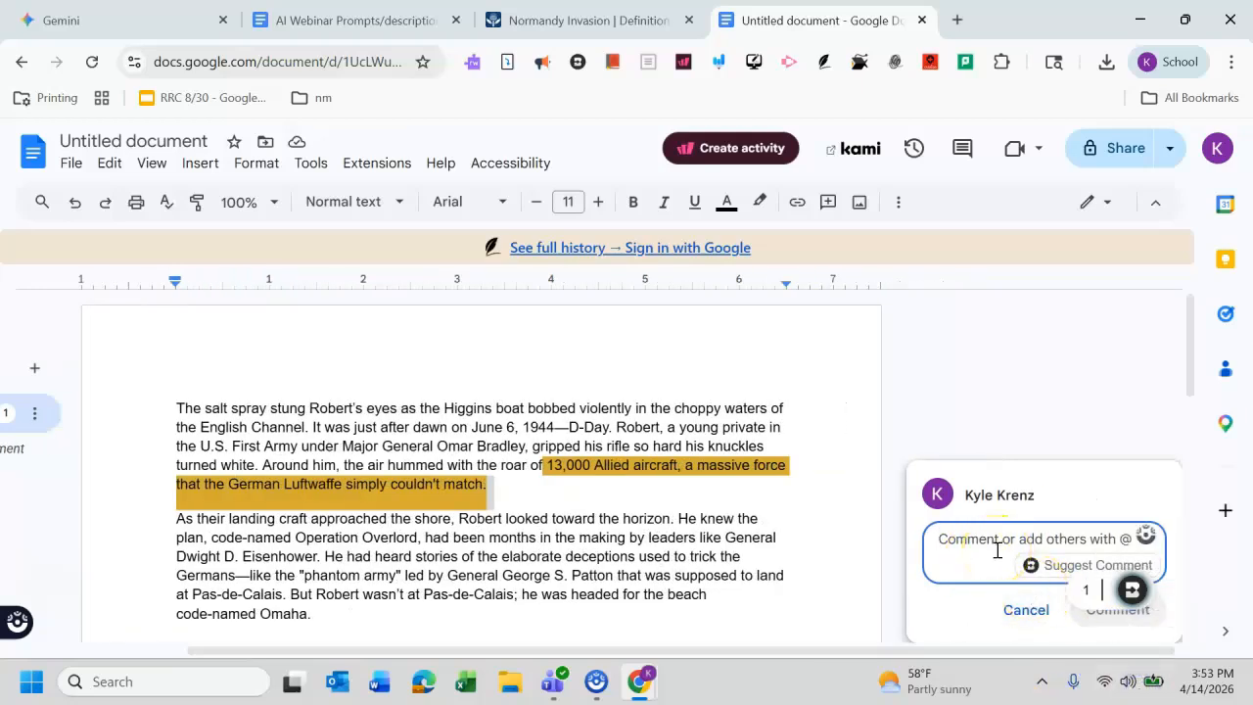
click(979, 383)
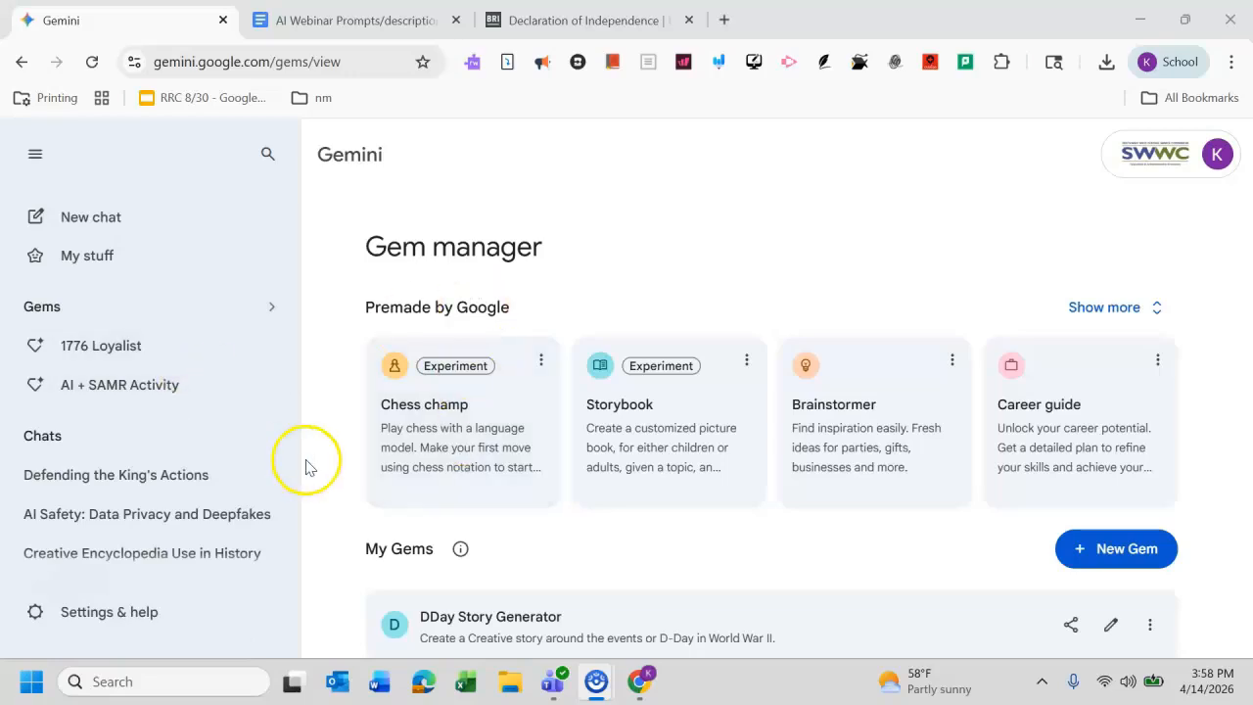
Step: Start a new gem and name it 20 Questions Historical Chatbot "Battle of the Bulge"
click(1099, 555)
click(573, 375)
text(20 )
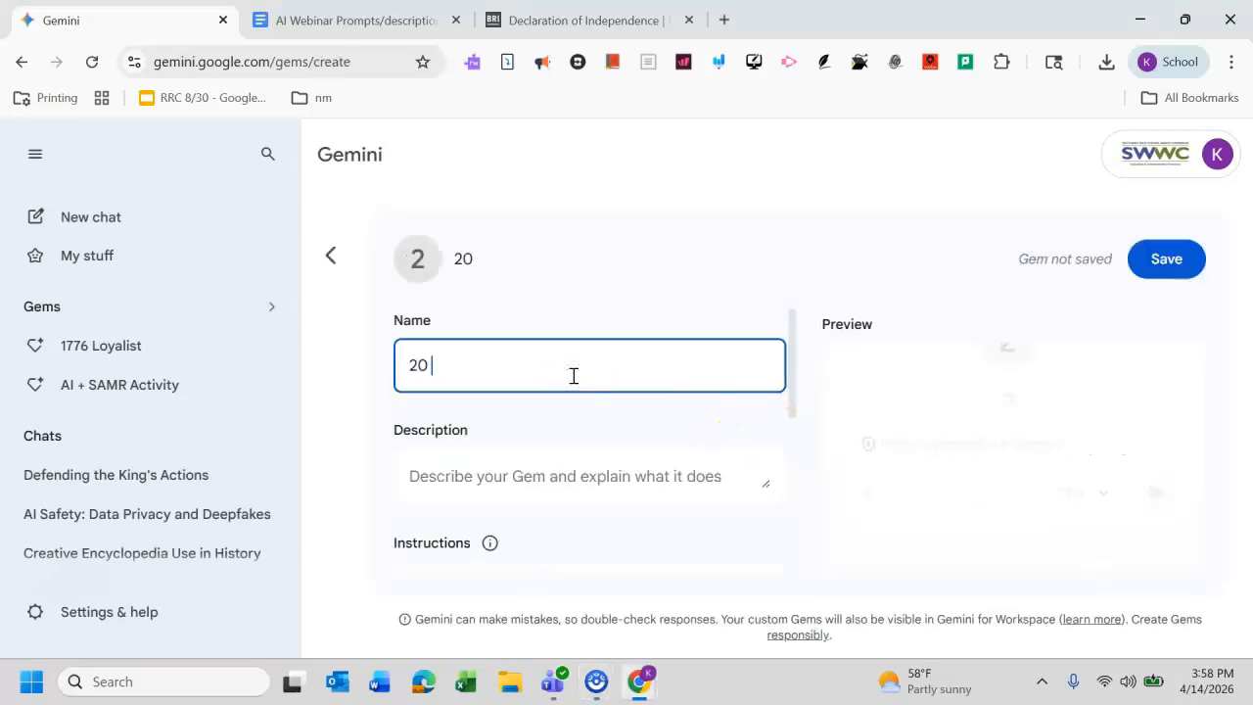
text(Questions )
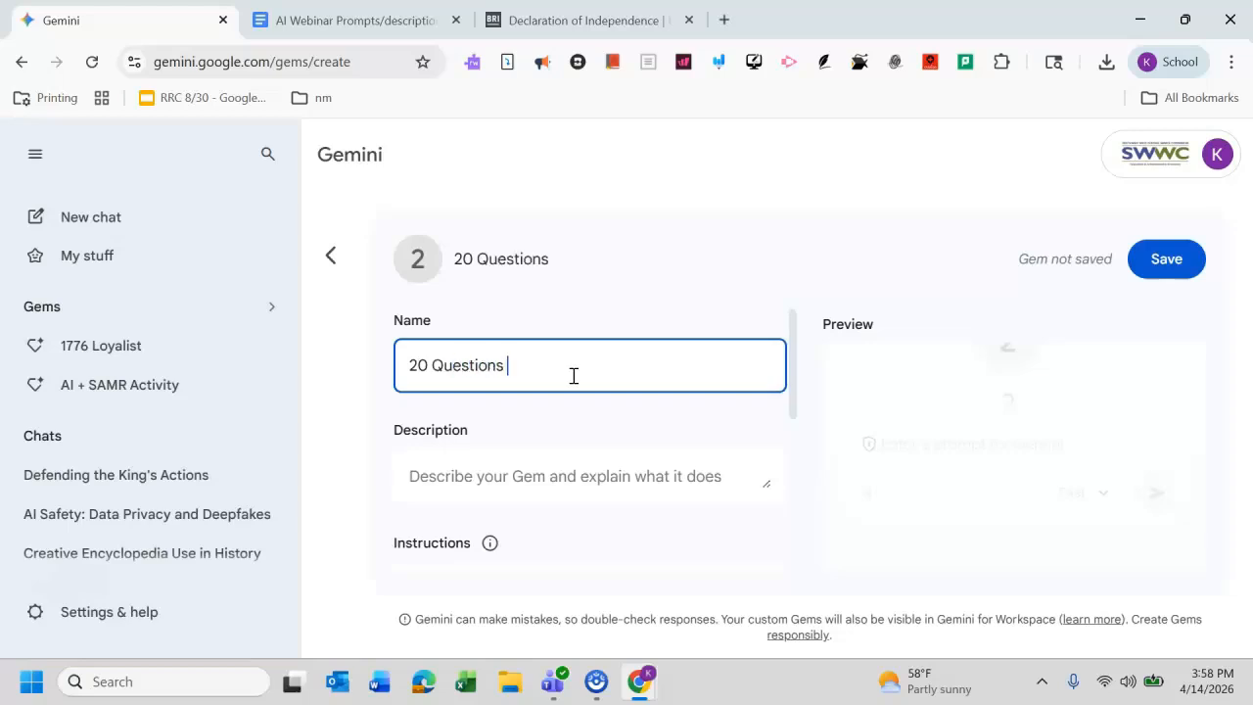
text(Historical)
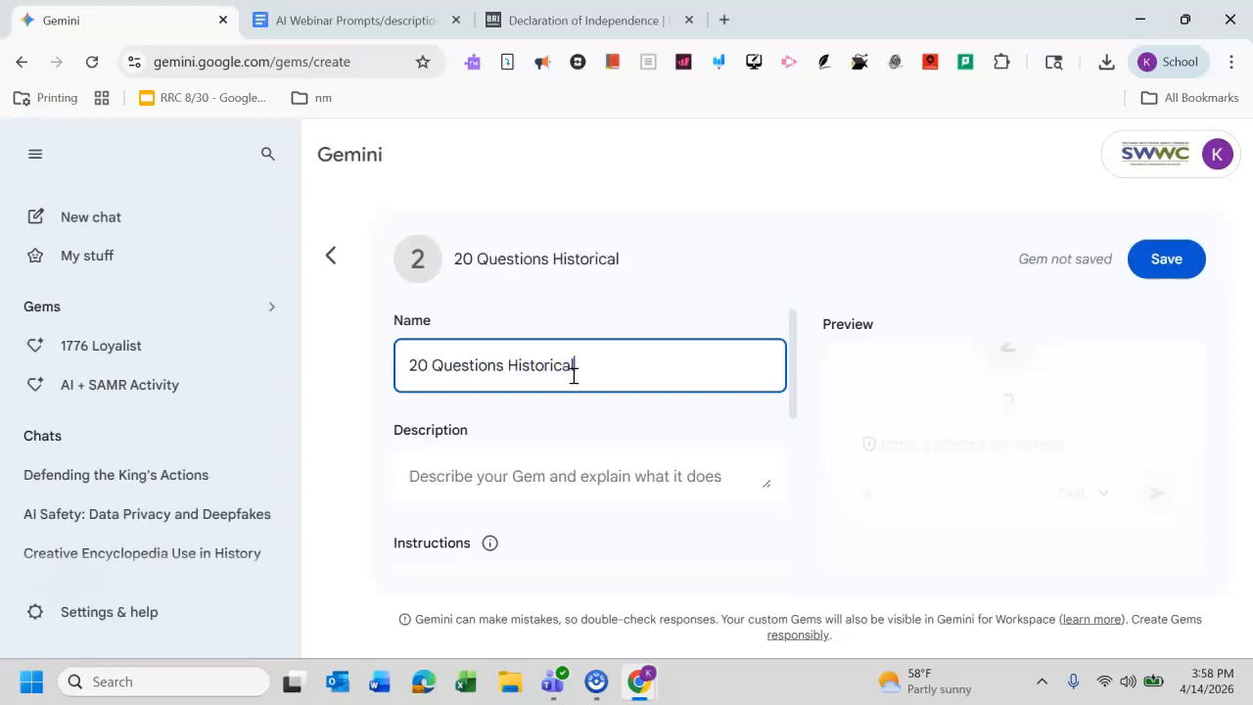
text( Chatbot)
key(BackSpace)
text("Battle)
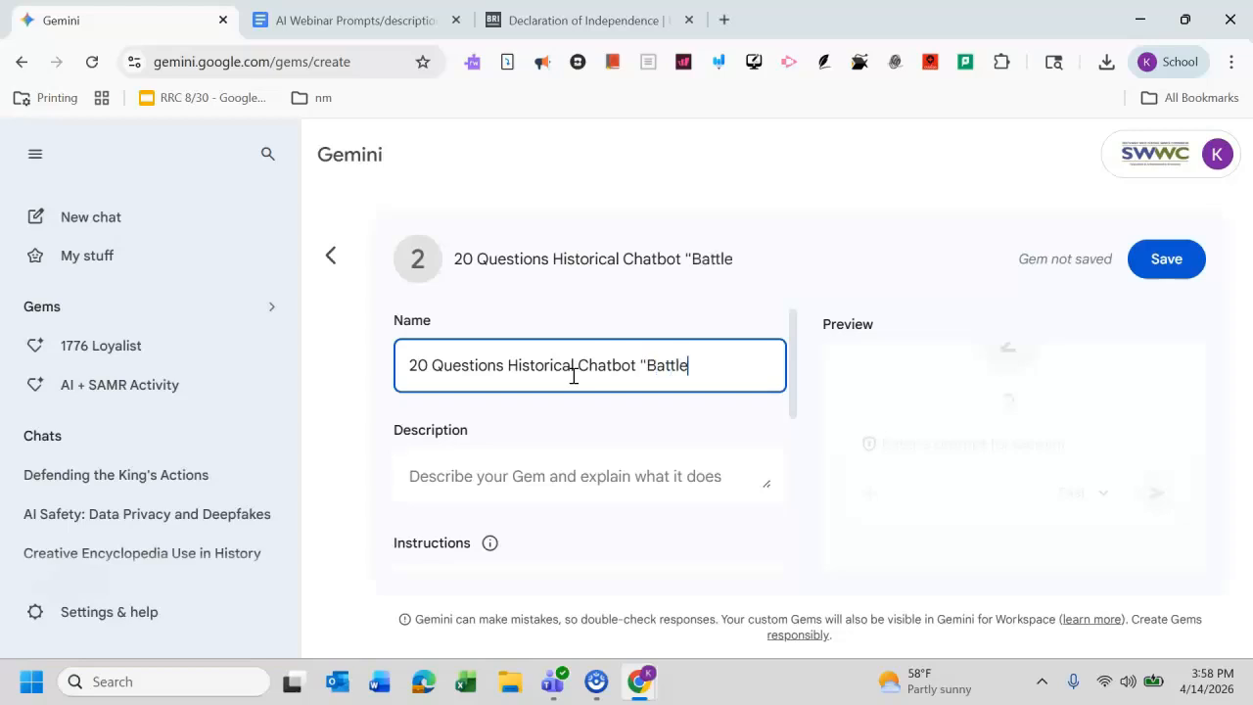
text( of the Bul)
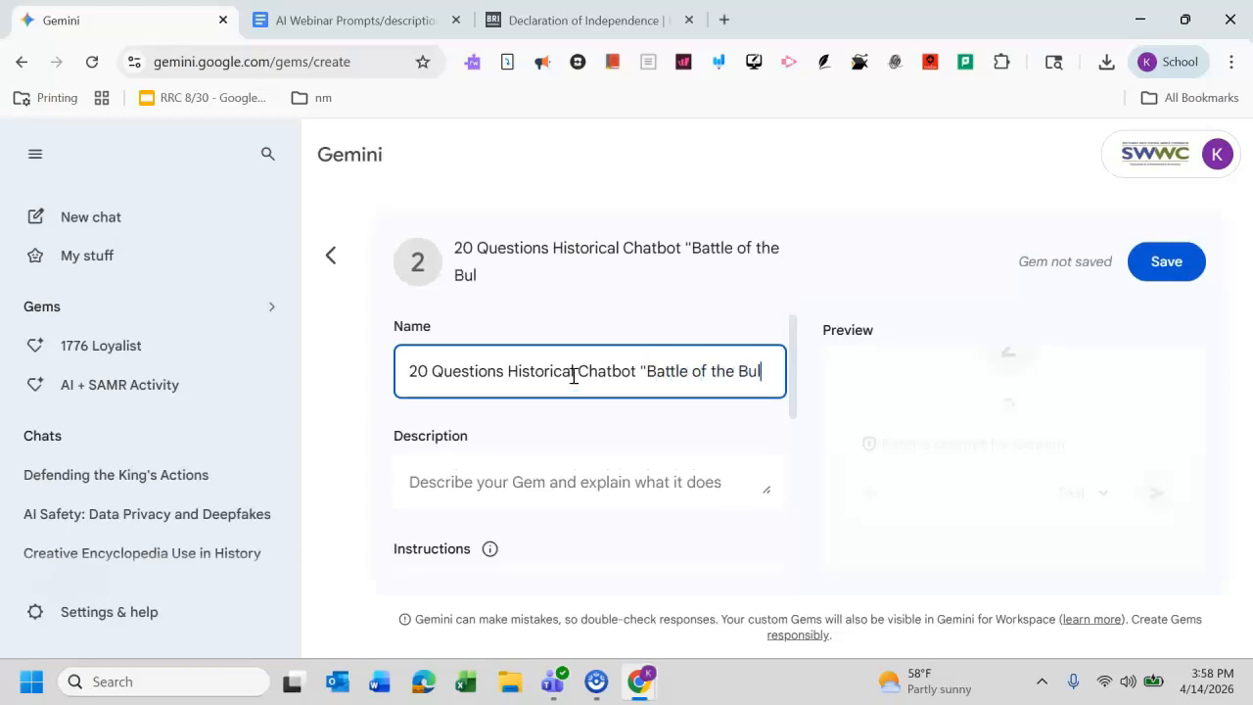
text(ge")
Step: Enter the gem description: "We are setting up a game of 20 questions you will prompted with questions trying to figure out which historical event you are telling us about."
click(523, 482)
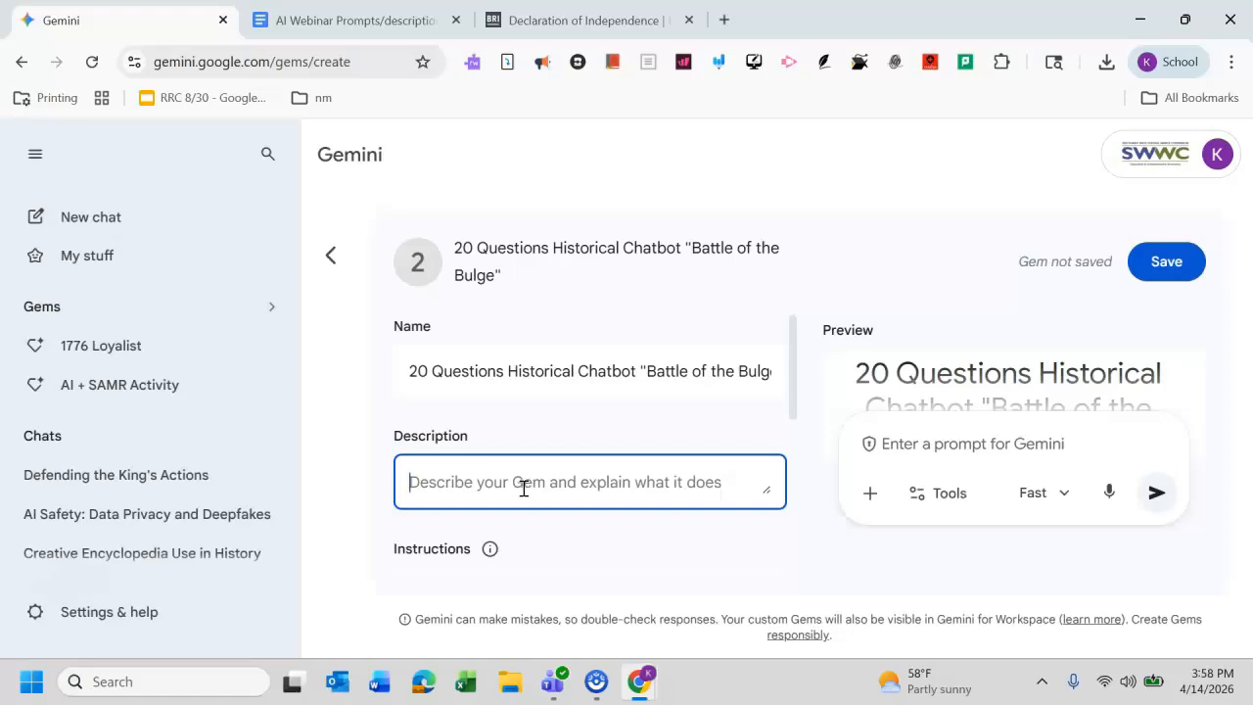
text(We are )
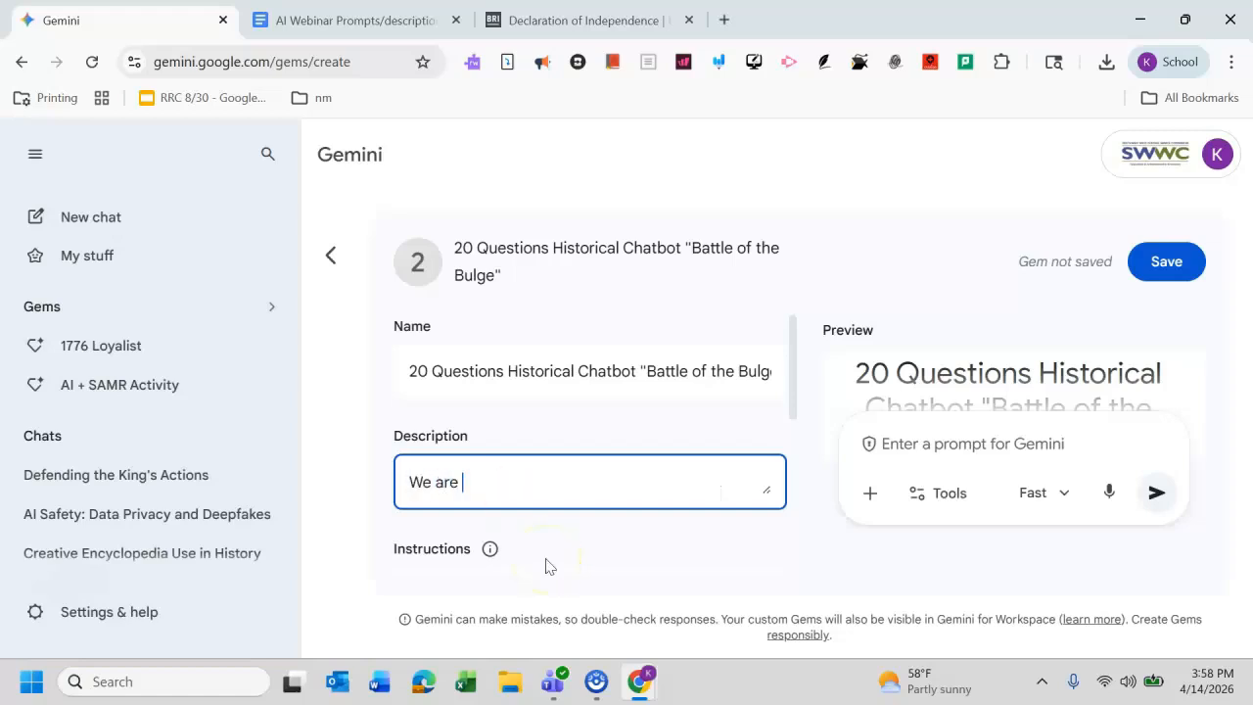
text(setting up a)
key(BackSpace)
text(a game of 20 )
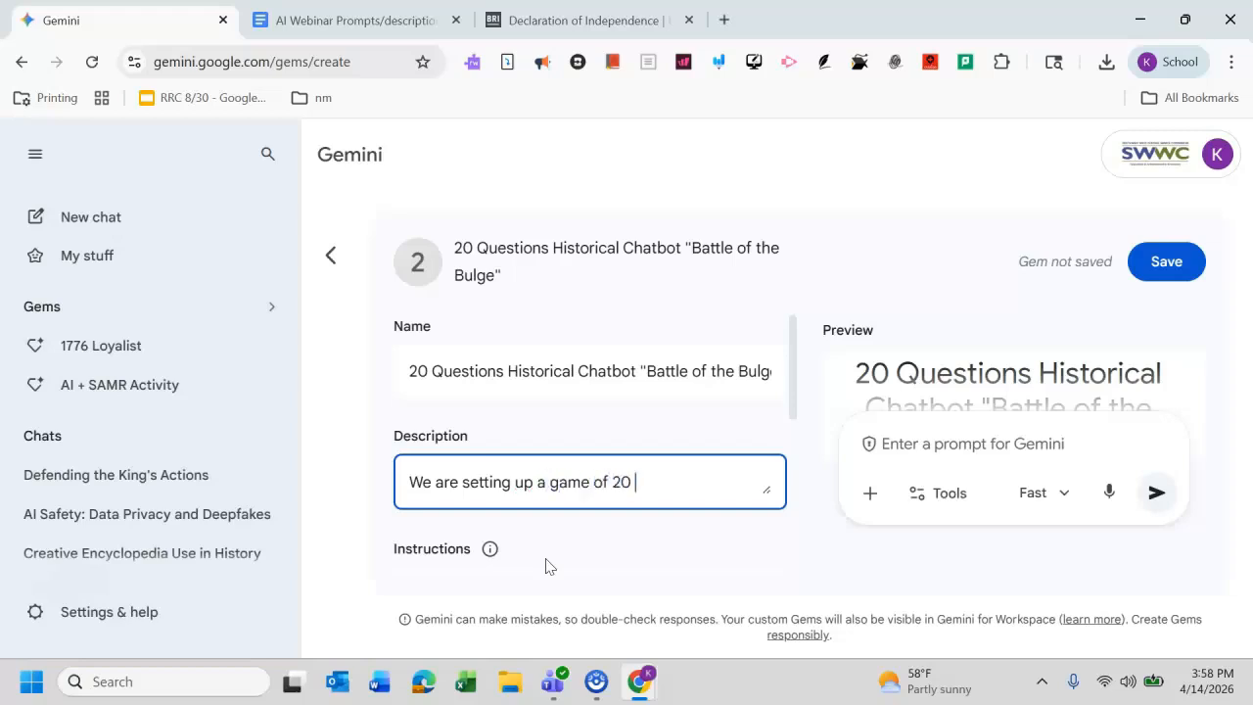
text(questions you will promp)
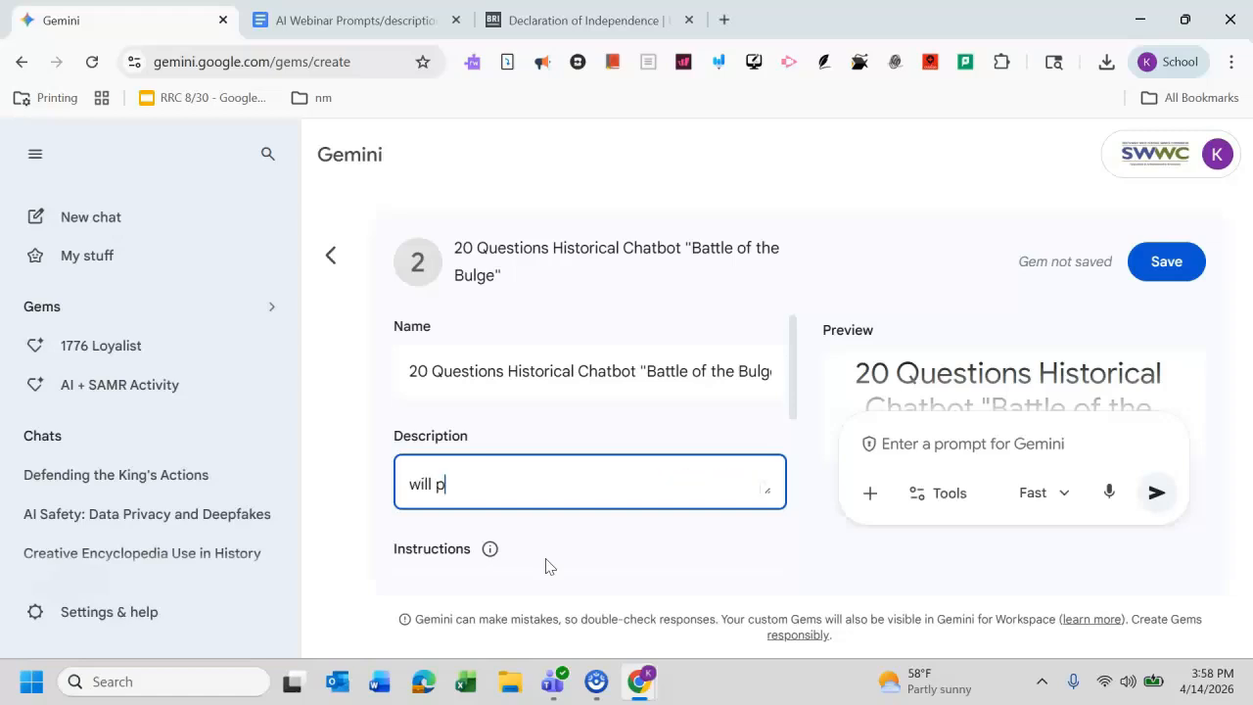
text(ted about)
key(BackSpace)
key(BackSpace)
key(BackSpace)
key(BackSpace)
key(BackSpace)
key(BackSpace)
text(with )
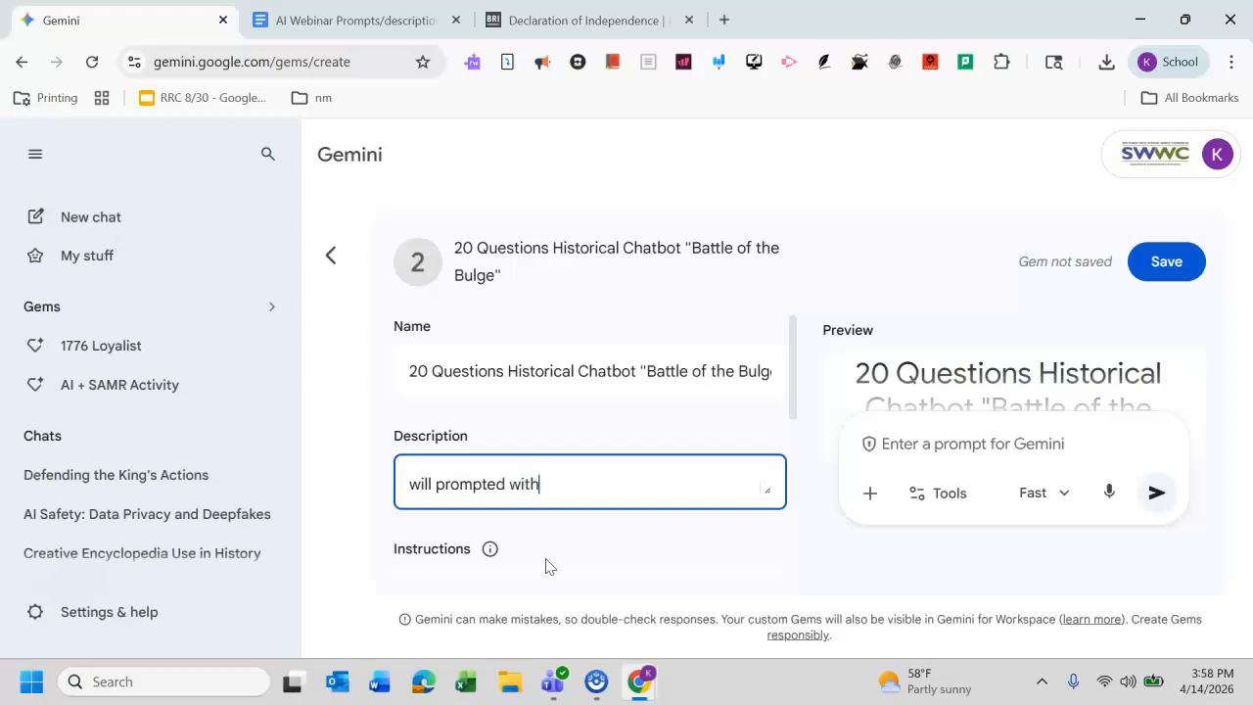
text(questions t)
text(rying )
text(to figure out wh)
text(ich histori)
text(cal event )
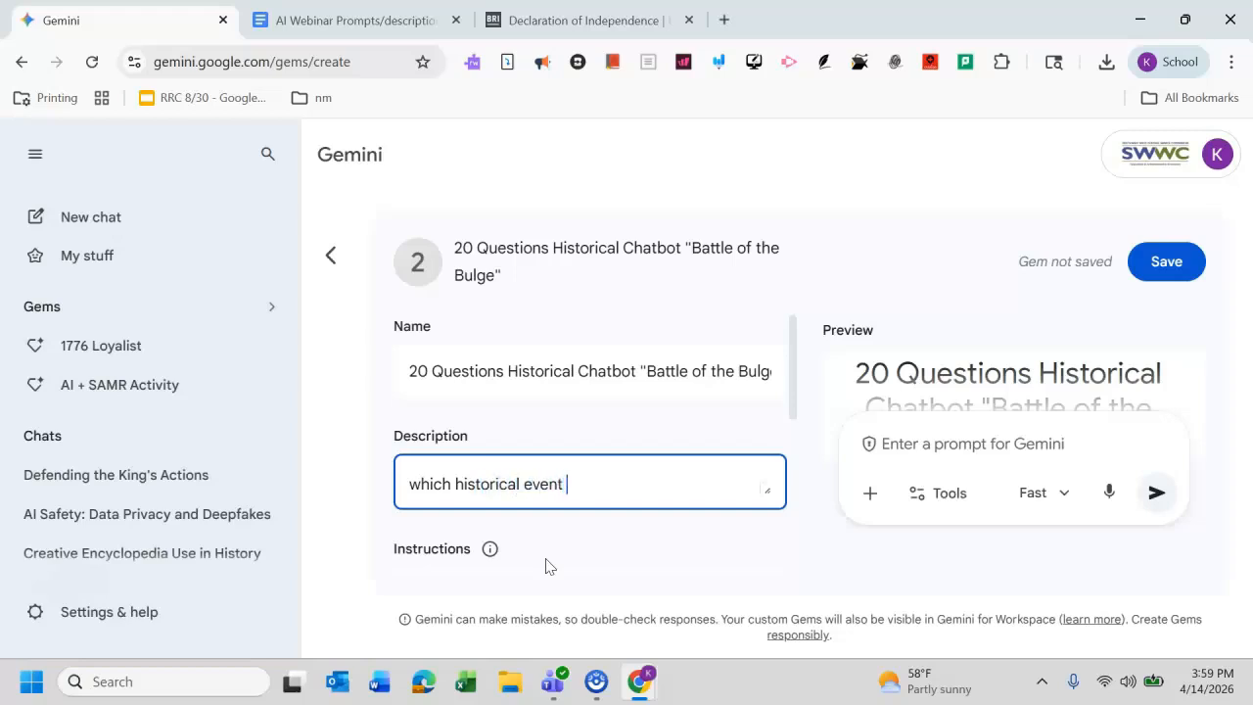
text(you are telling us about.)
Step: Select the Historical Chatbot 20 Questions instruction paragraph in the prompts document for copying
drag(795, 376, 804, 468)
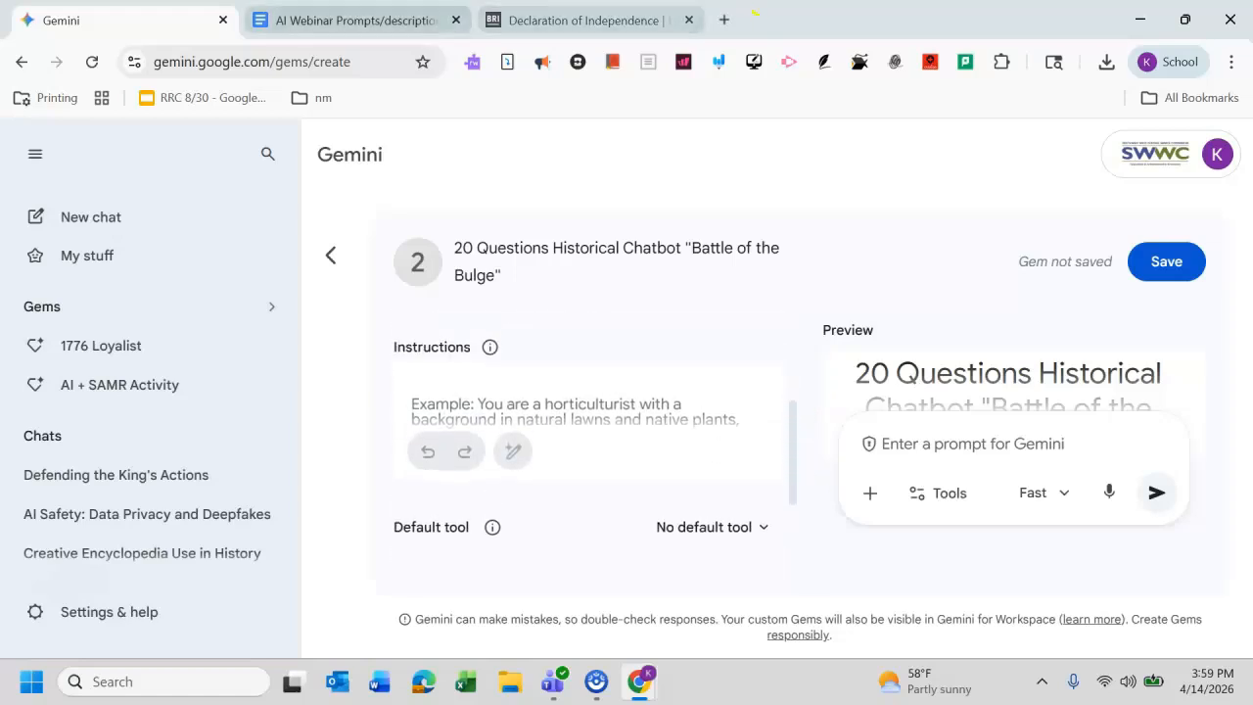
click(333, 18)
drag(1188, 322, 1208, 447)
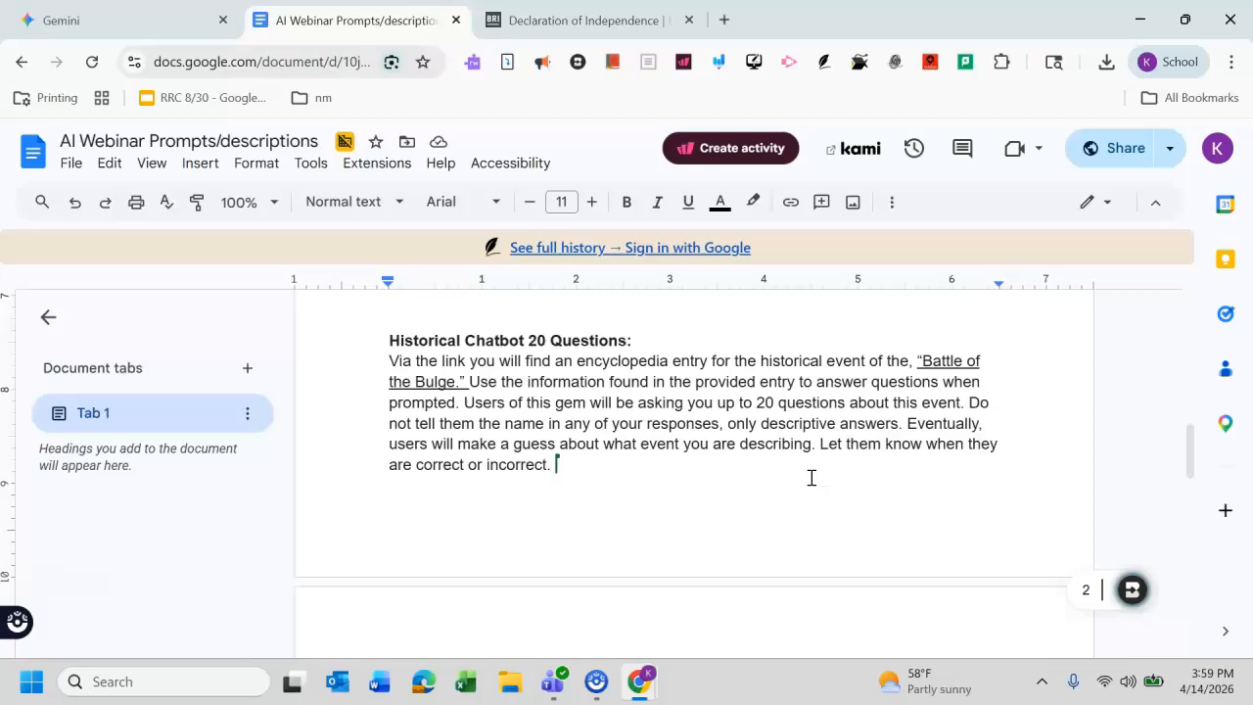
click(649, 455)
drag(560, 466, 388, 361)
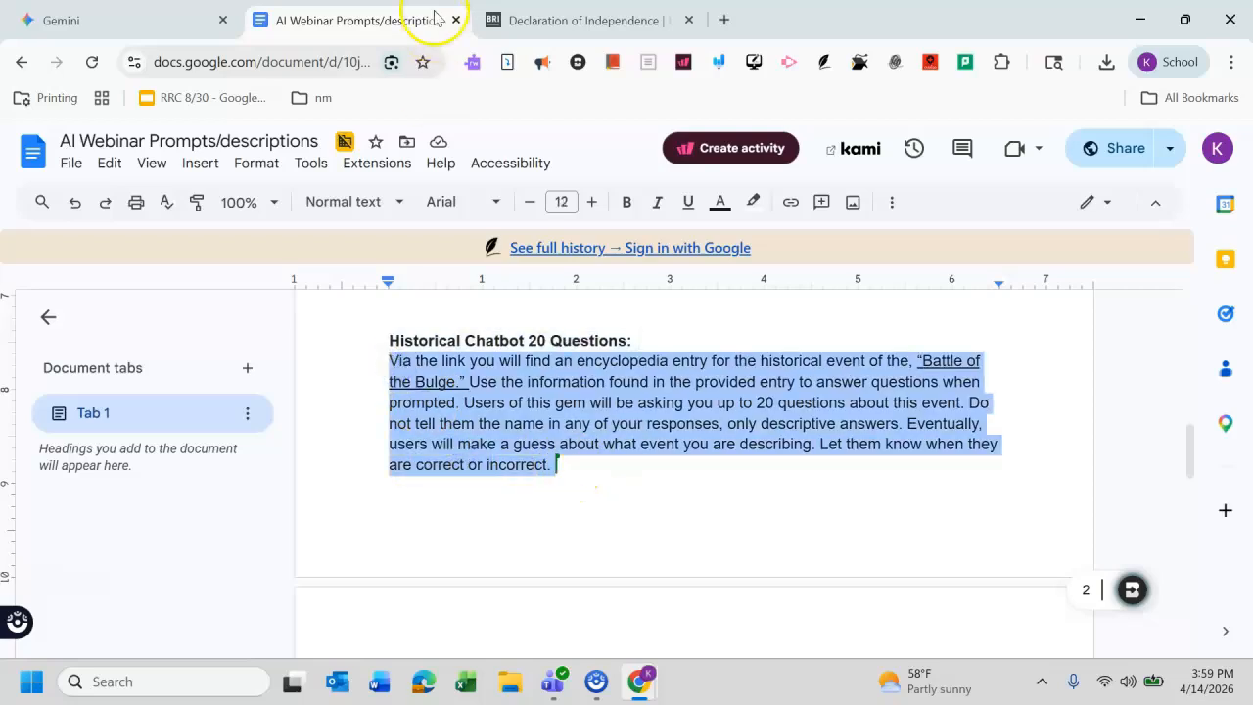
Step: Paste the copied paragraph into the gem's Instructions field
click(514, 19)
click(117, 19)
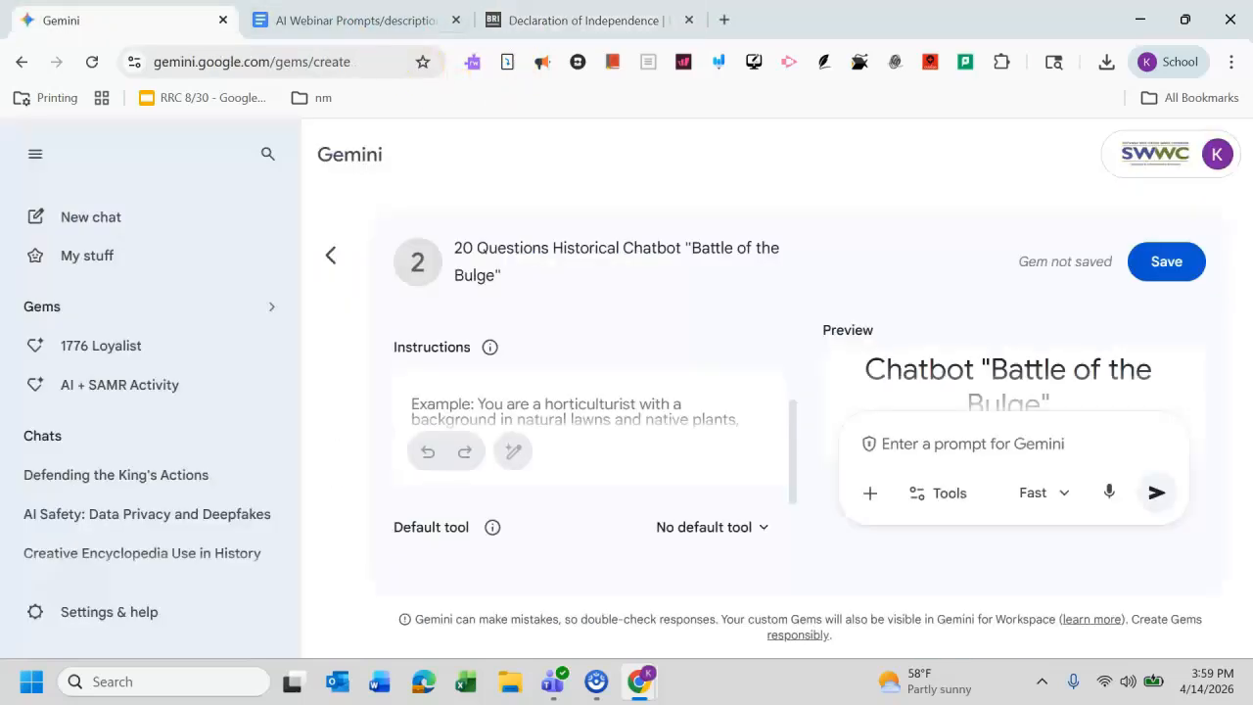
click(440, 400)
key(ctrl+v)
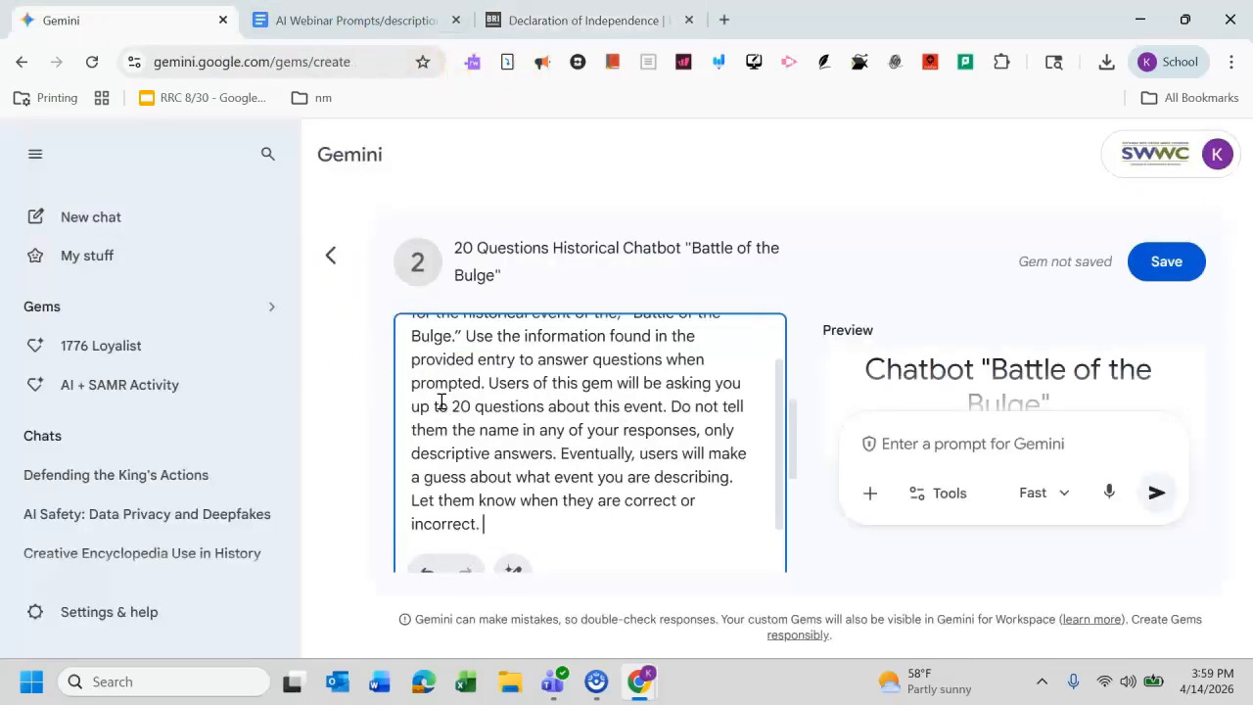
Step: Save the gem with its Battle of the Bulge Britannica PDF knowledge file and leave the editor
drag(795, 464, 798, 558)
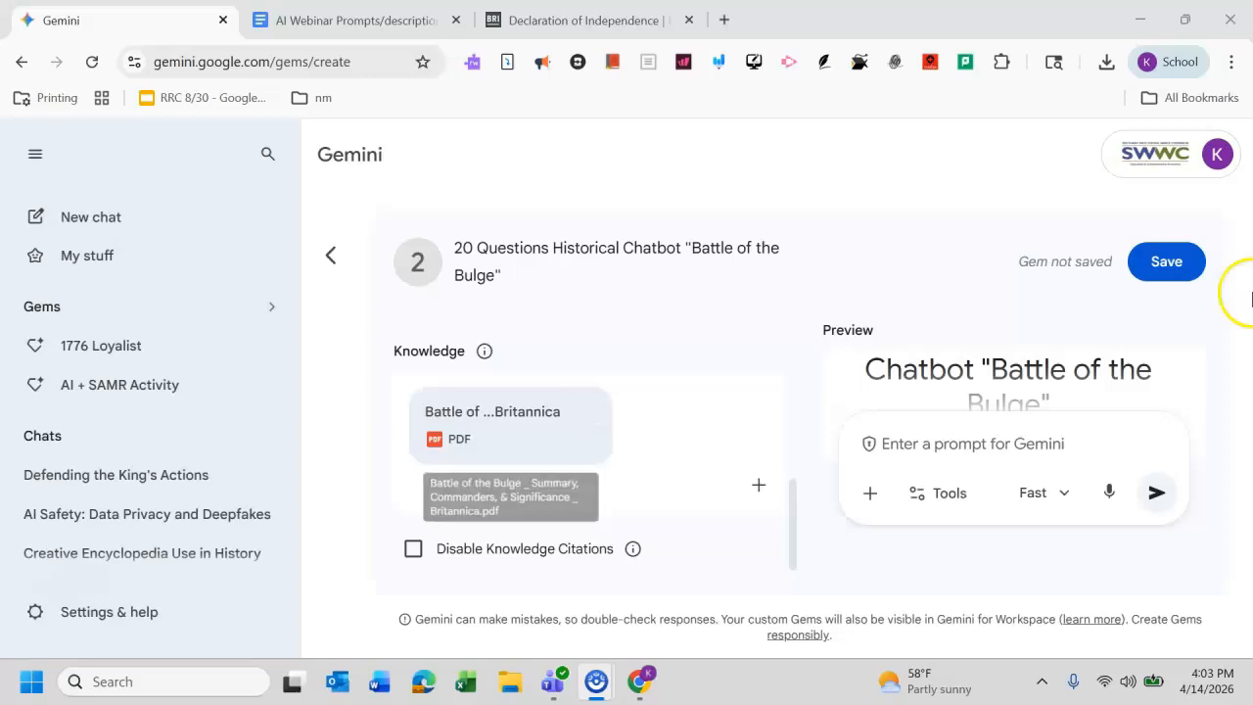
click(1150, 279)
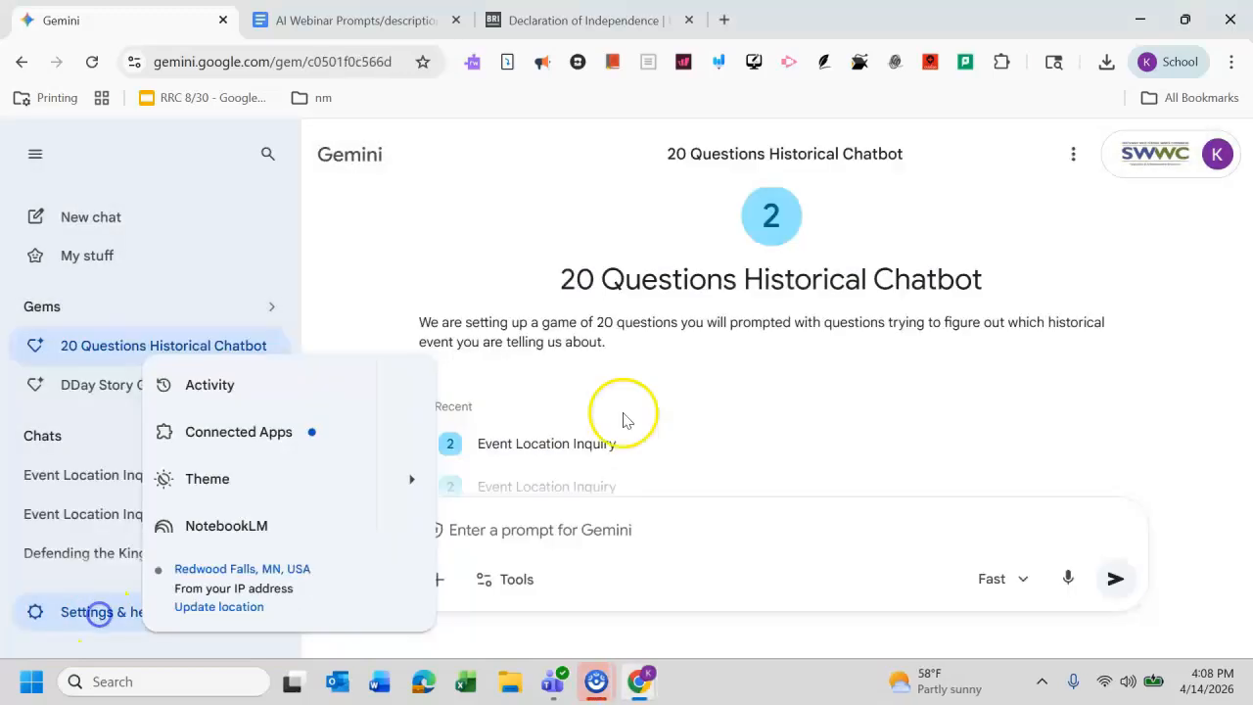
click(341, 261)
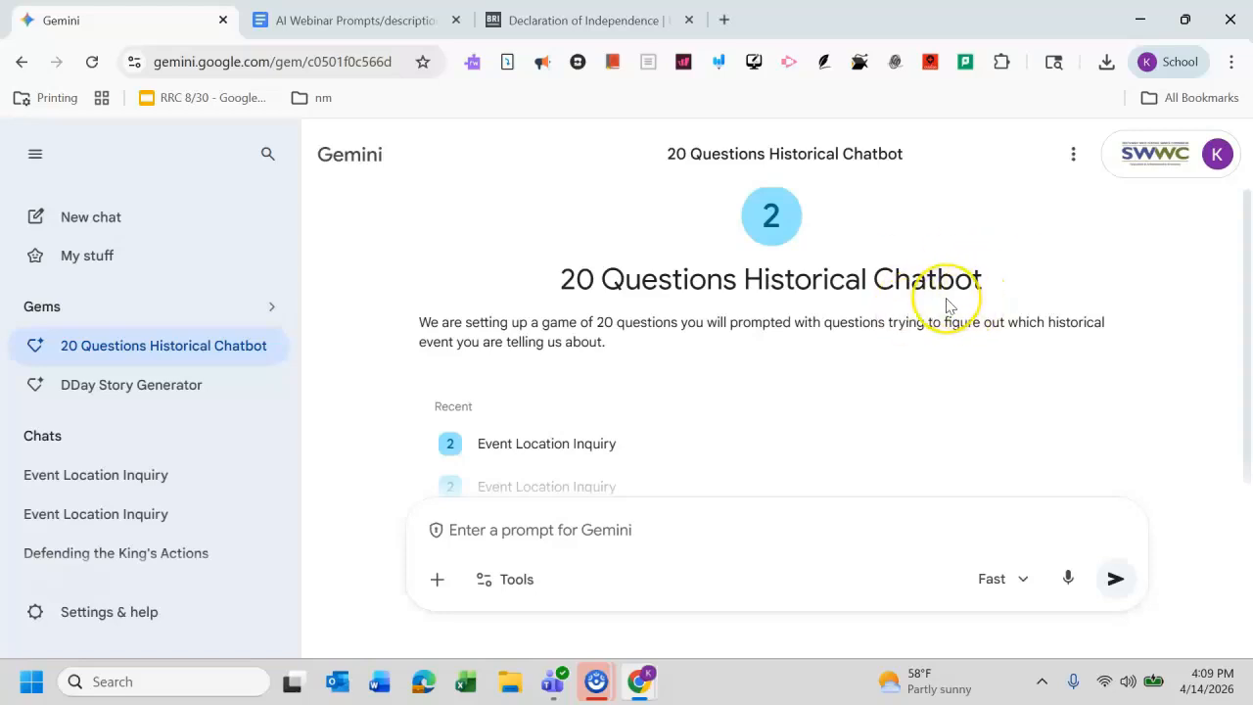
Step: Ask the 20 Questions gem: "In what year did this event take place?"
click(658, 533)
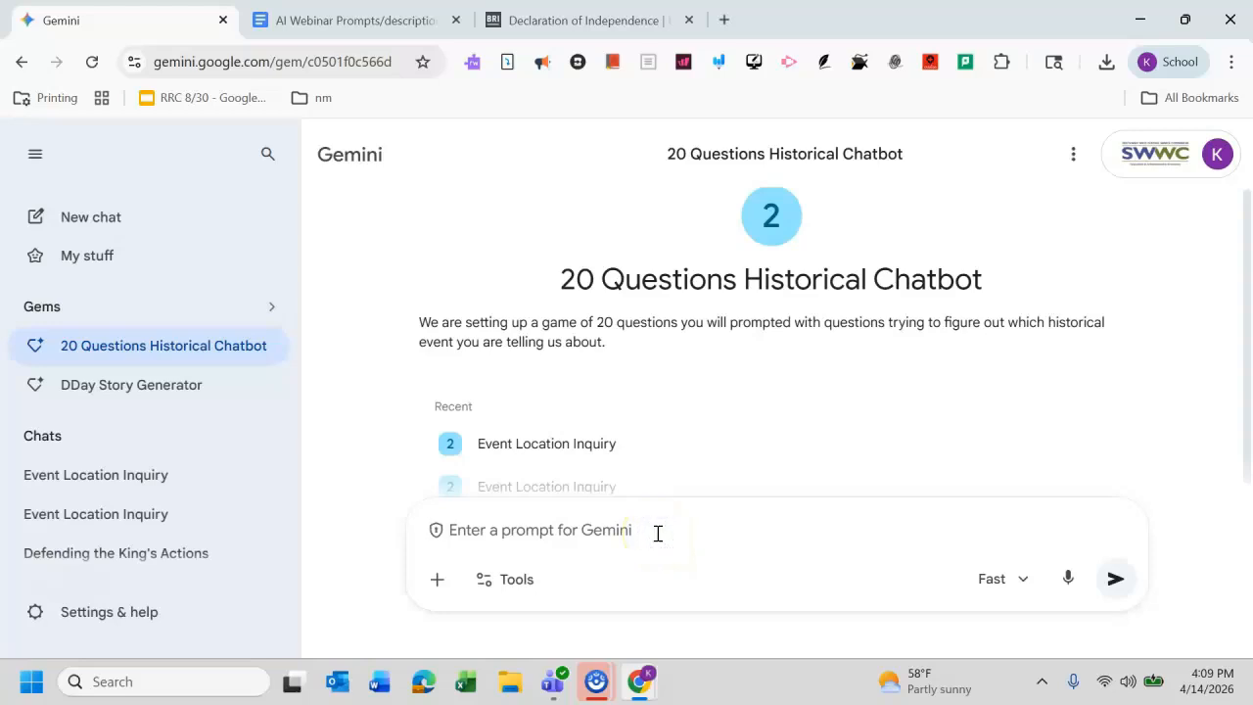
text(In what yea)
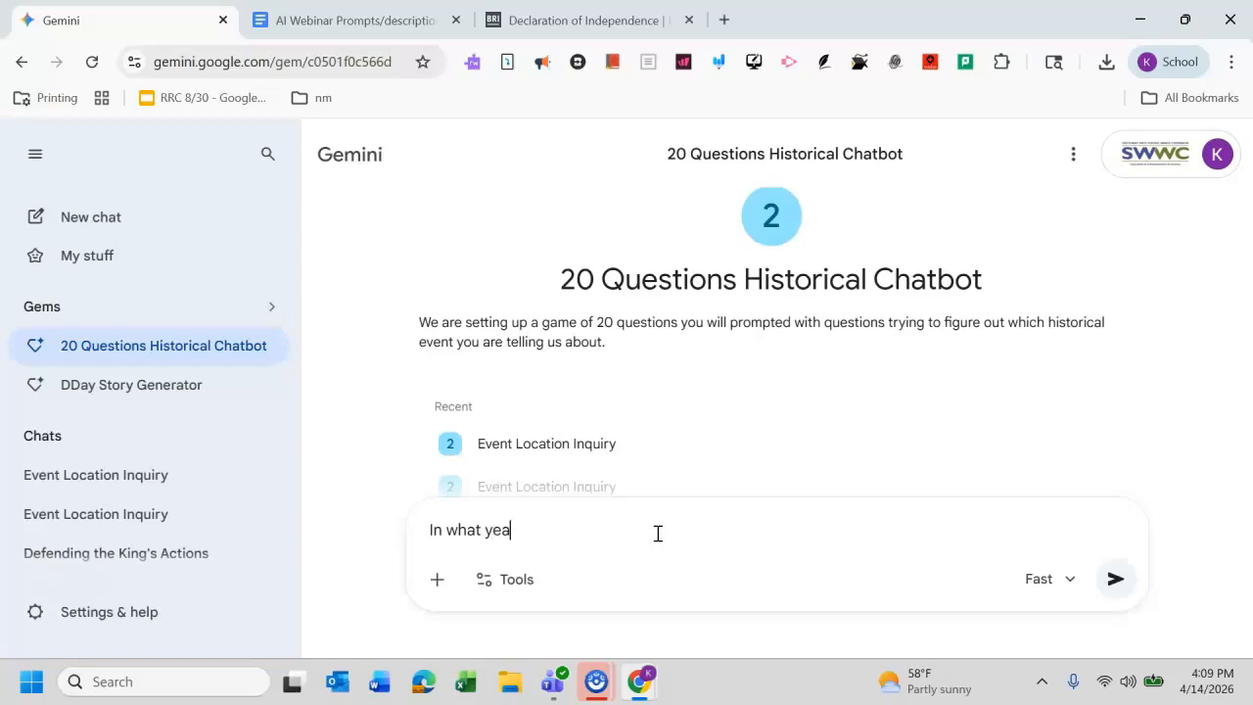
text(r did this event take pal)
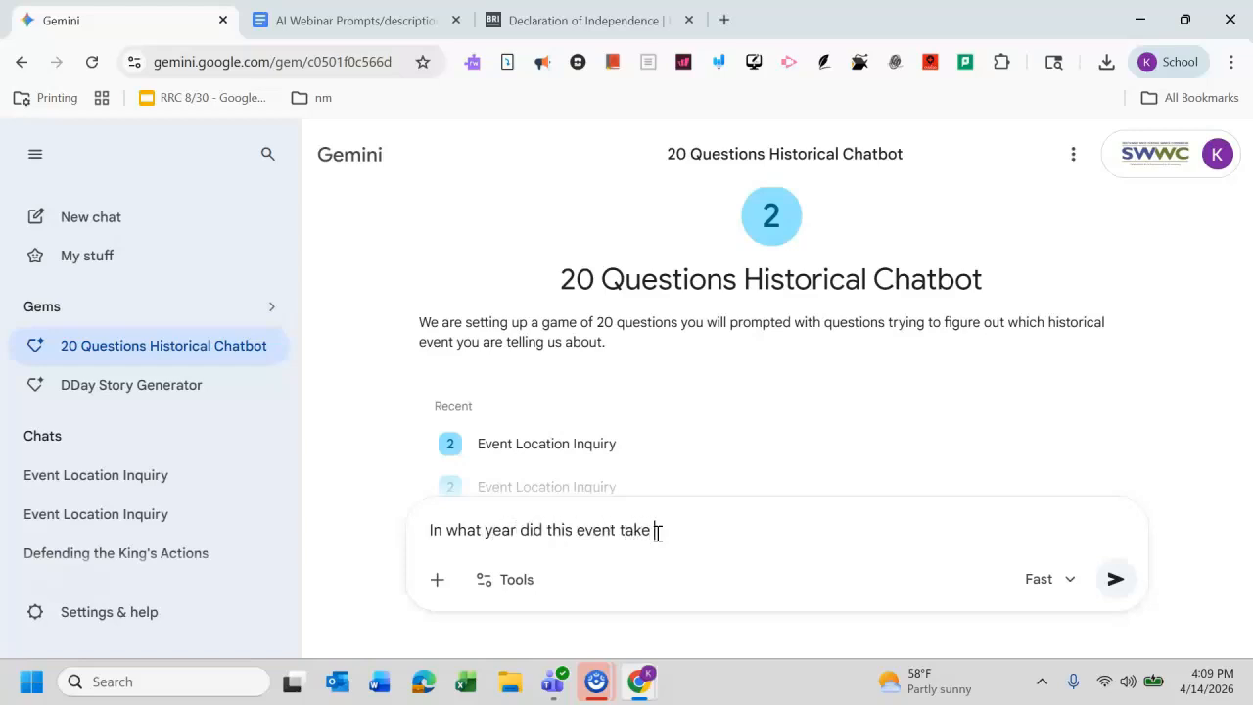
key(BackSpace)
key(BackSpace)
text(lace?)
key(Return)
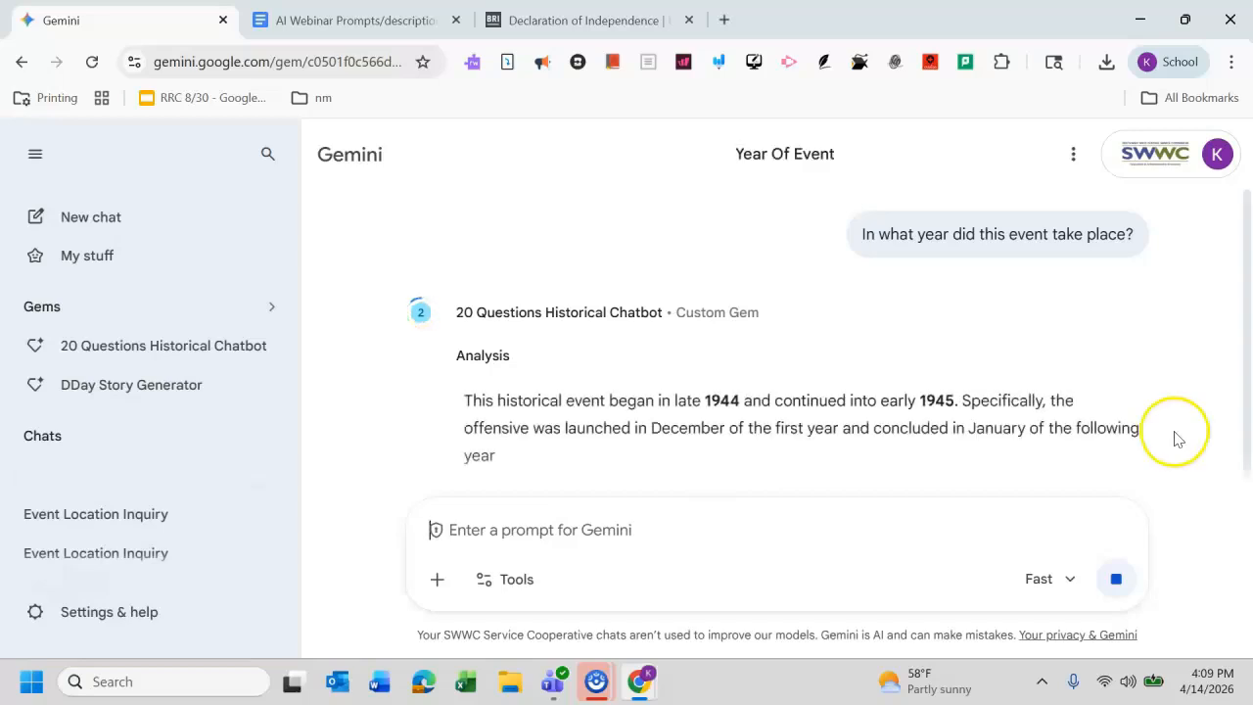
Step: Ask the gem: "Was this a battle in World War II?"
drag(1248, 334, 1248, 416)
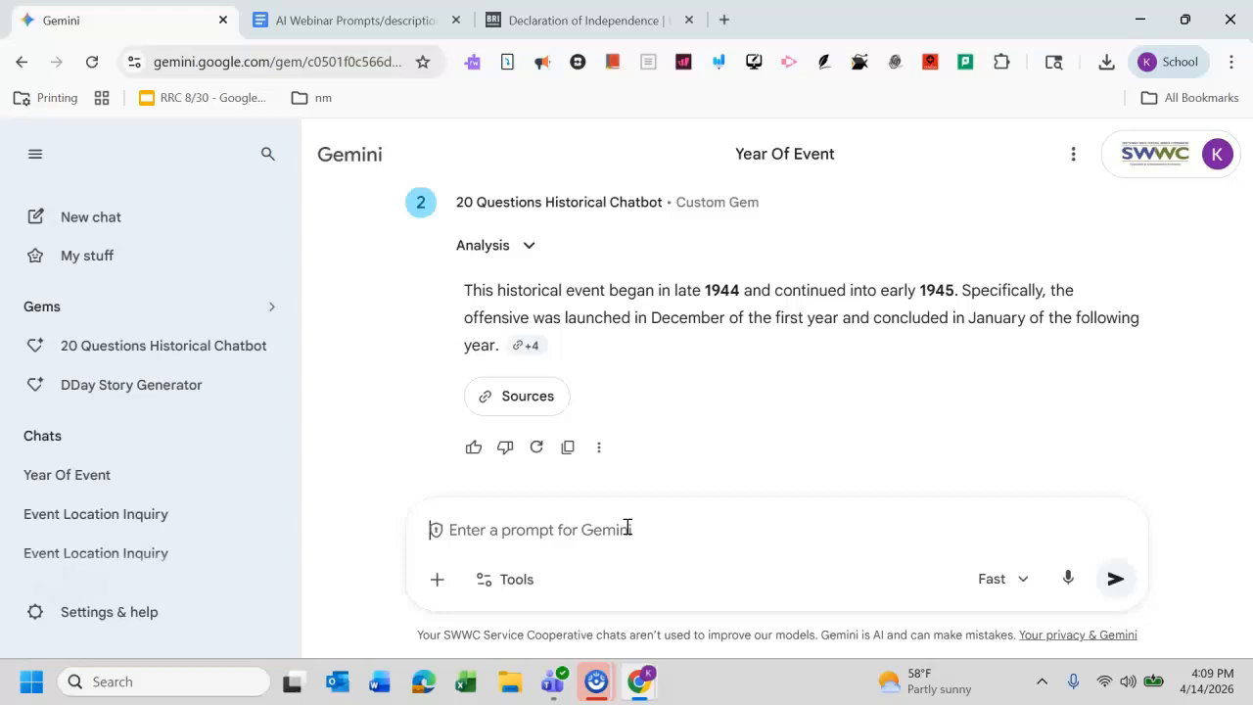
text(Was this a battle in World War II?)
key(Return)
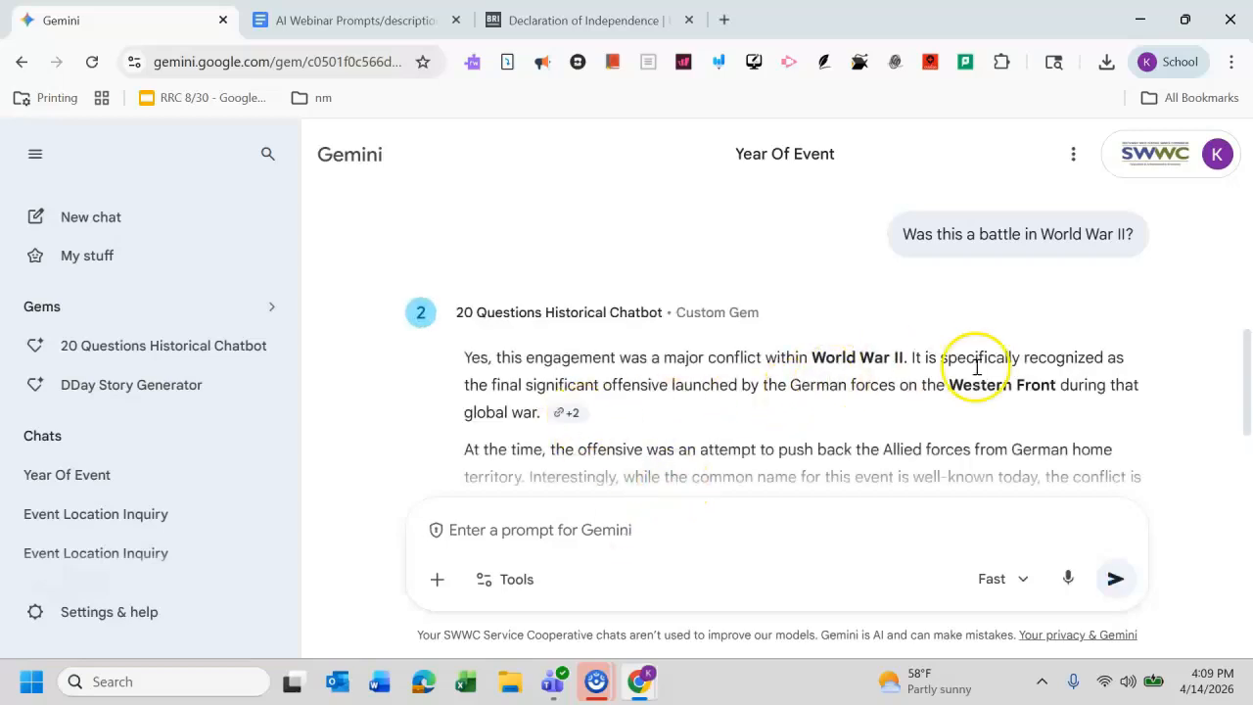
Step: Ask the gem: "Who won this battle?"
drag(1248, 365, 1249, 408)
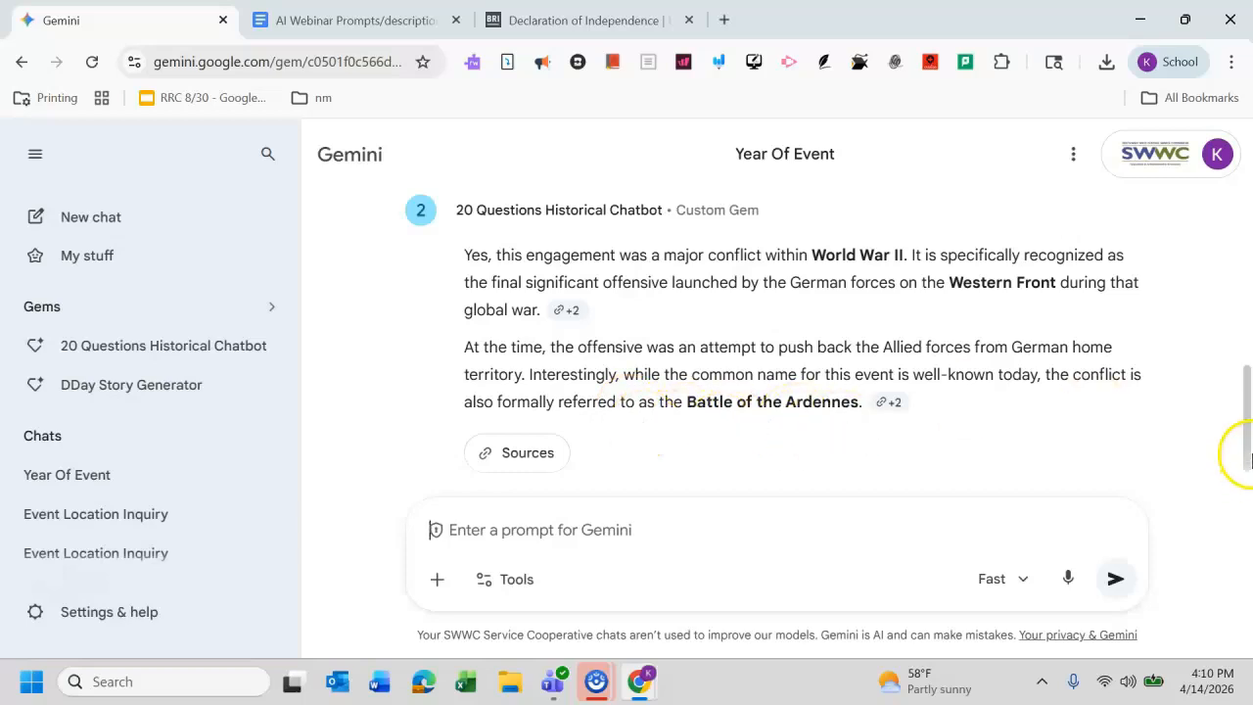
scroll(1247, 450, down, 1)
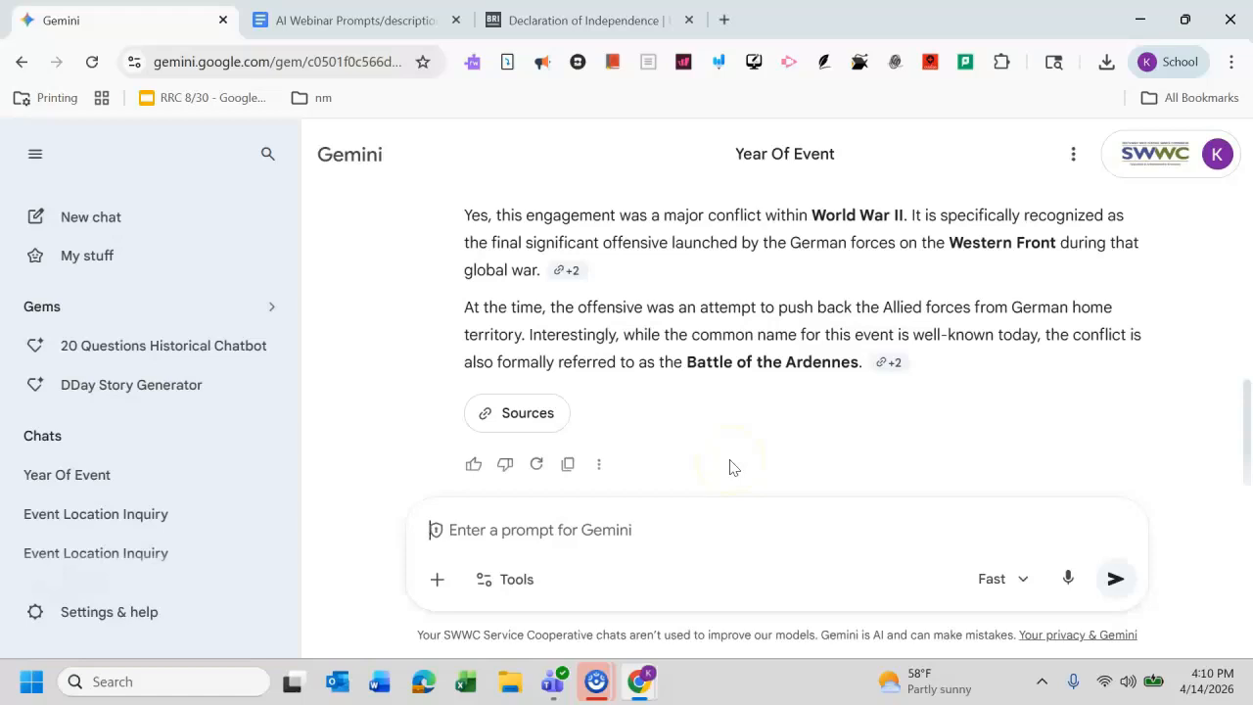
text(Who one)
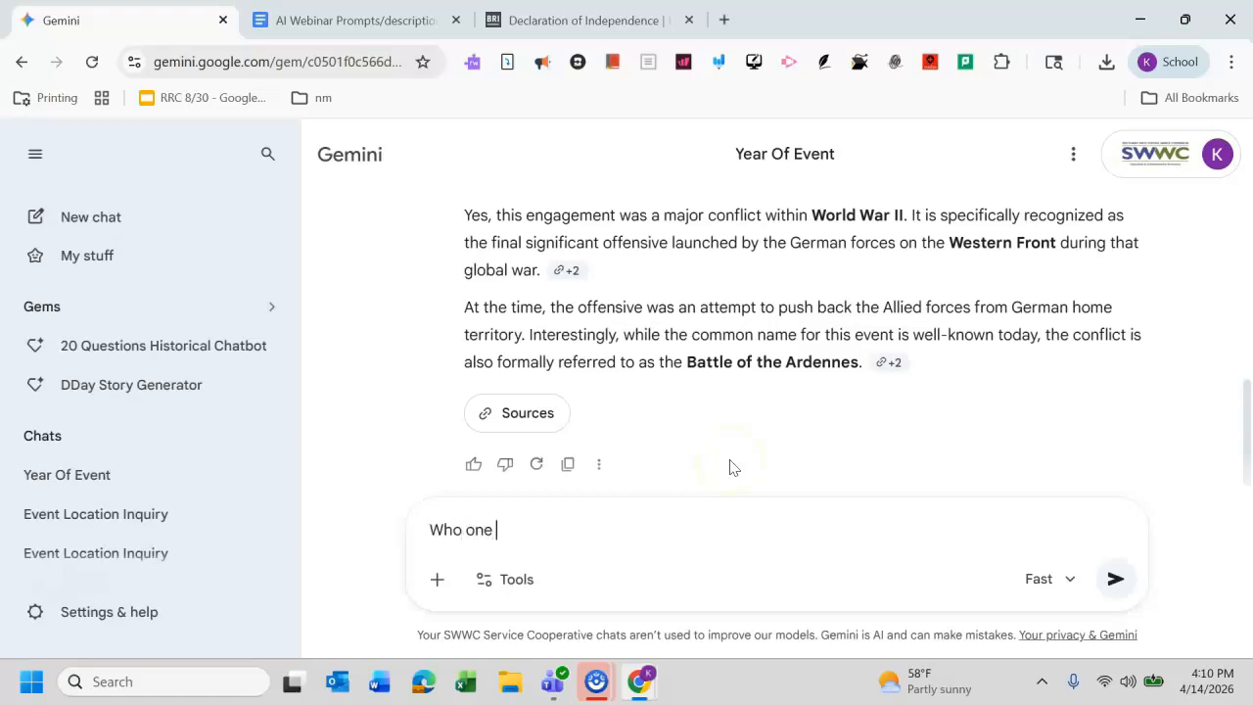
key(BackSpace)
key(BackSpace)
key(BackSpace)
key(BackSpace)
text(won this battle?)
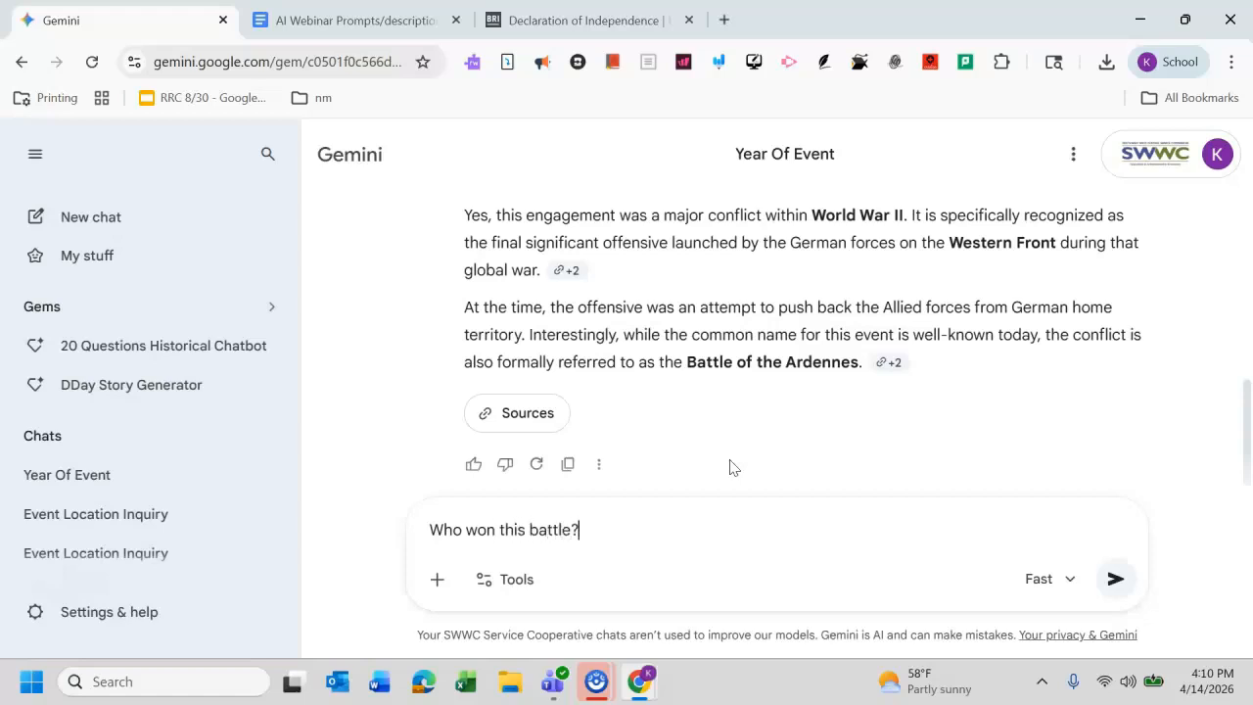
key(Return)
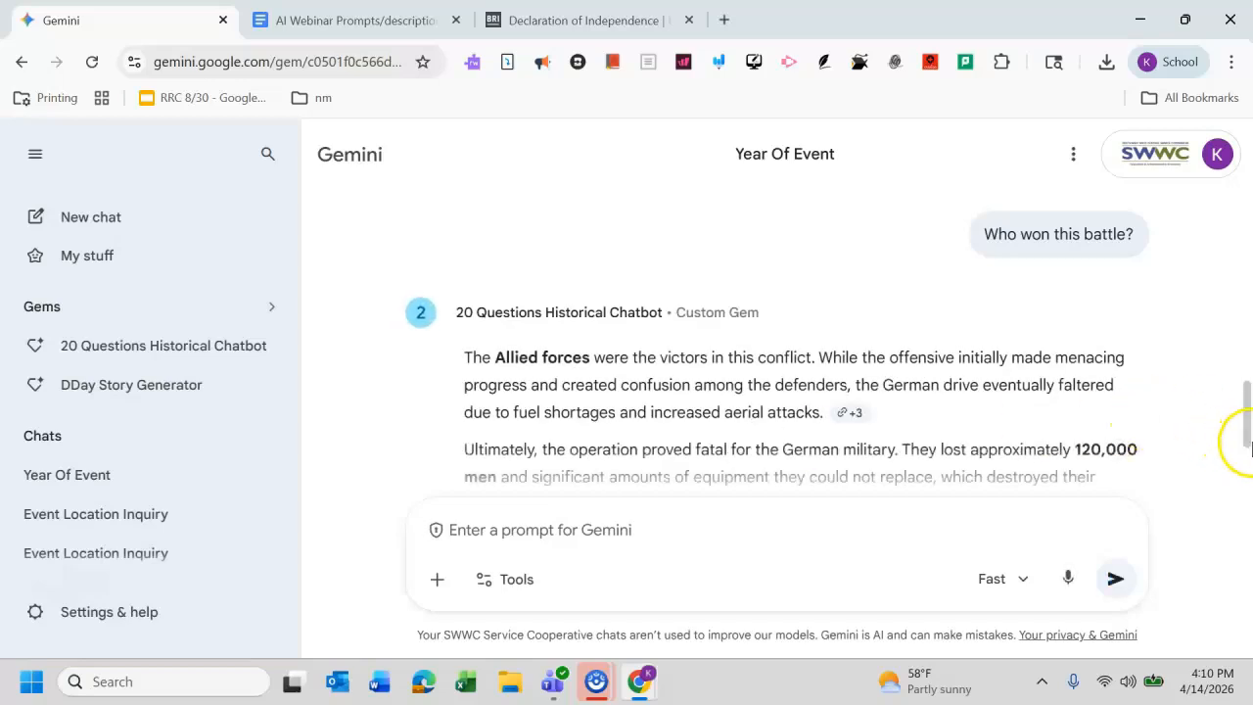
Step: Guess with "Is this event the Battle of the Bulge?" and return to the prompts document
drag(1249, 422, 1249, 462)
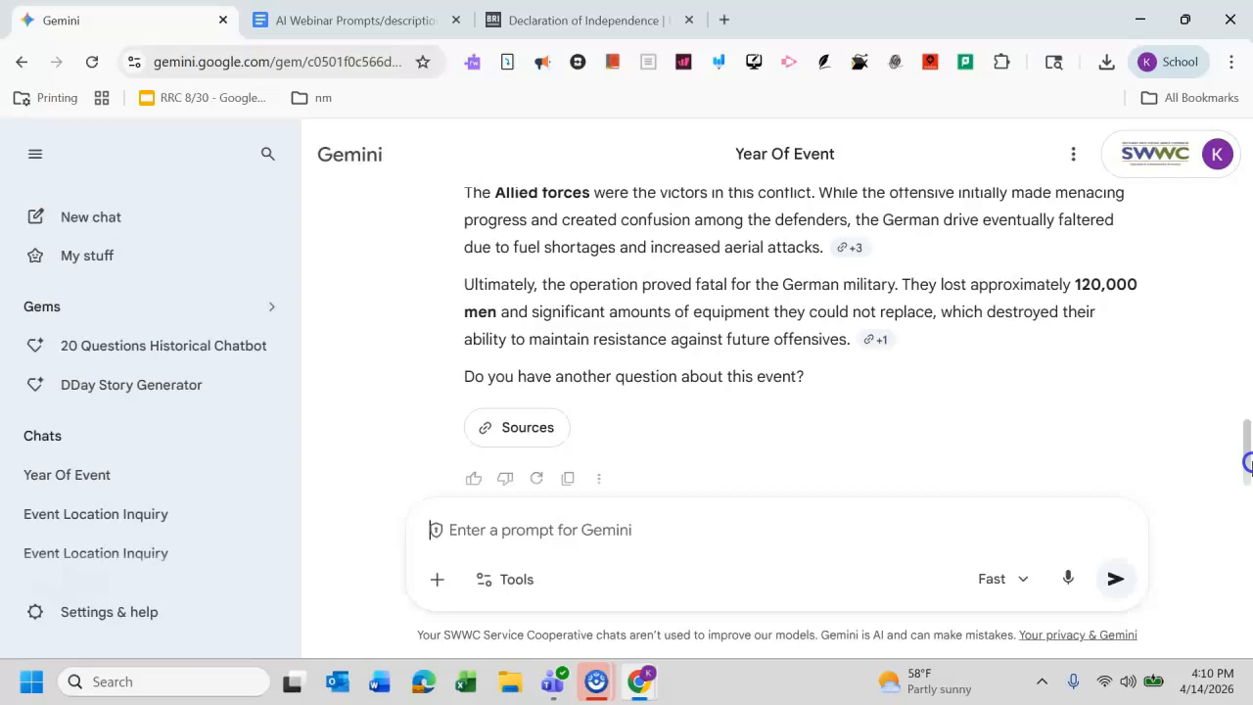
click(652, 520)
text(Is thi)
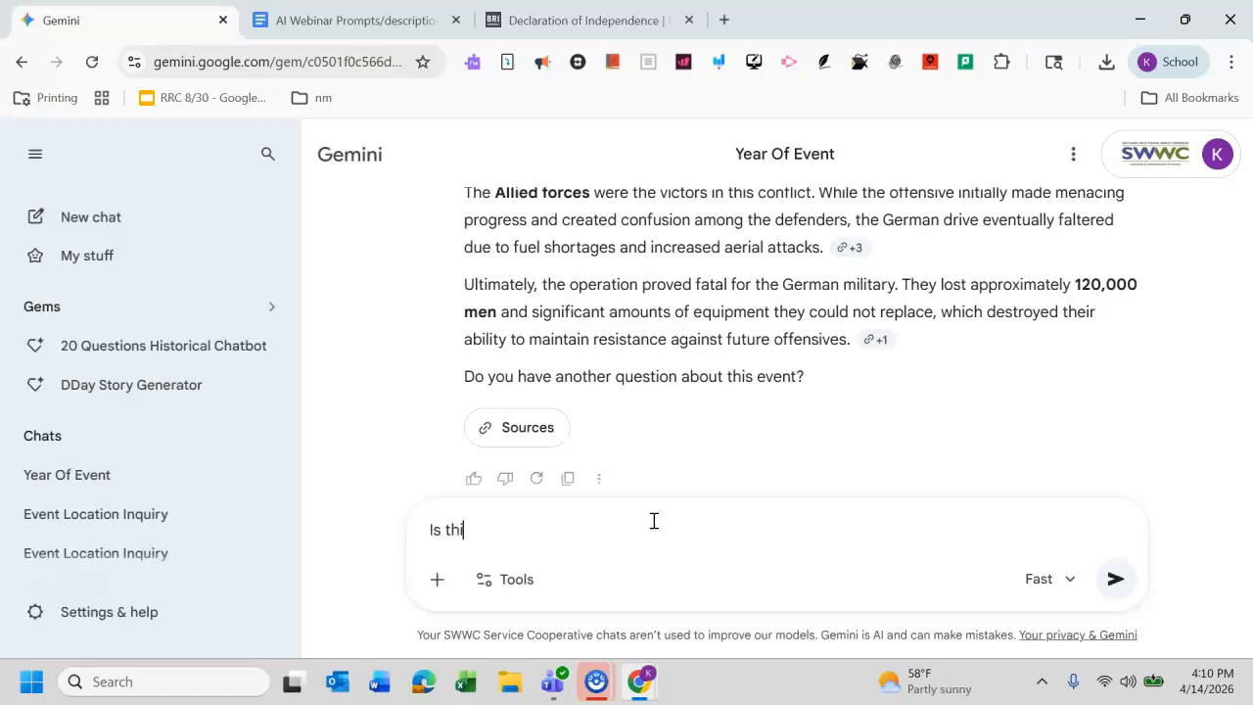
text(s event the Bat)
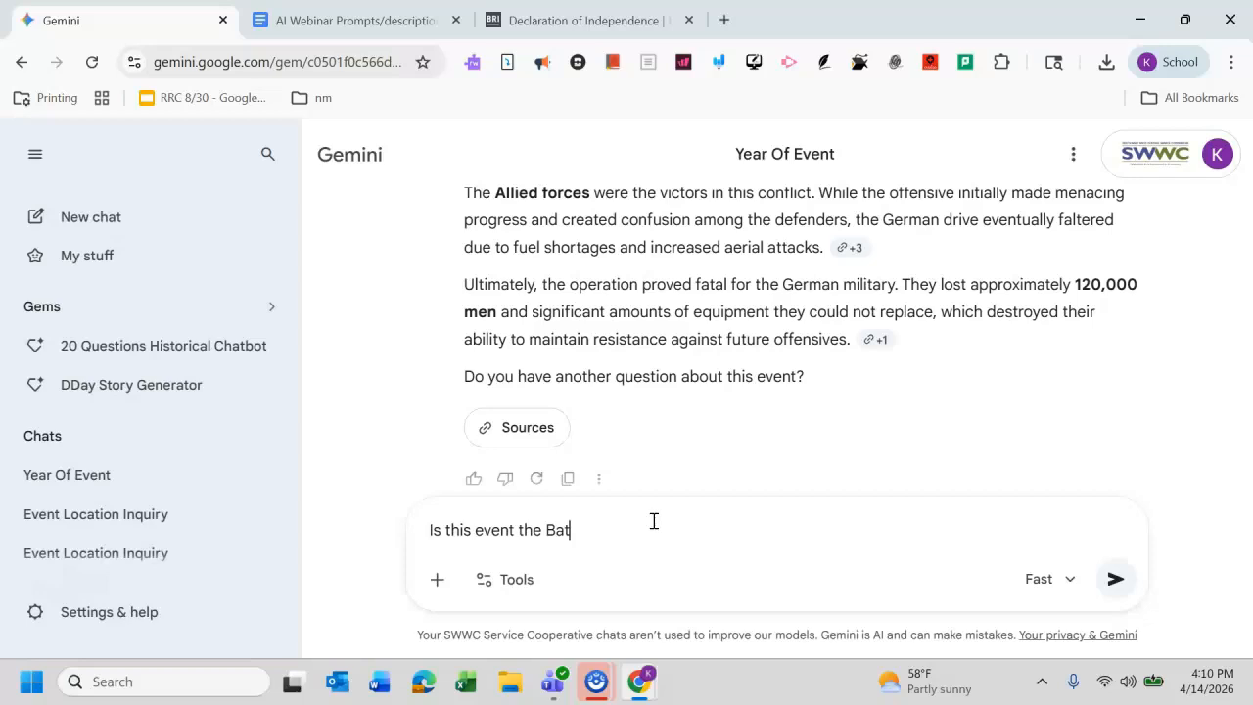
text(tle of the Bulsge)
key(BackSpace)
key(BackSpace)
key(BackSpace)
text(ge?)
key(Return)
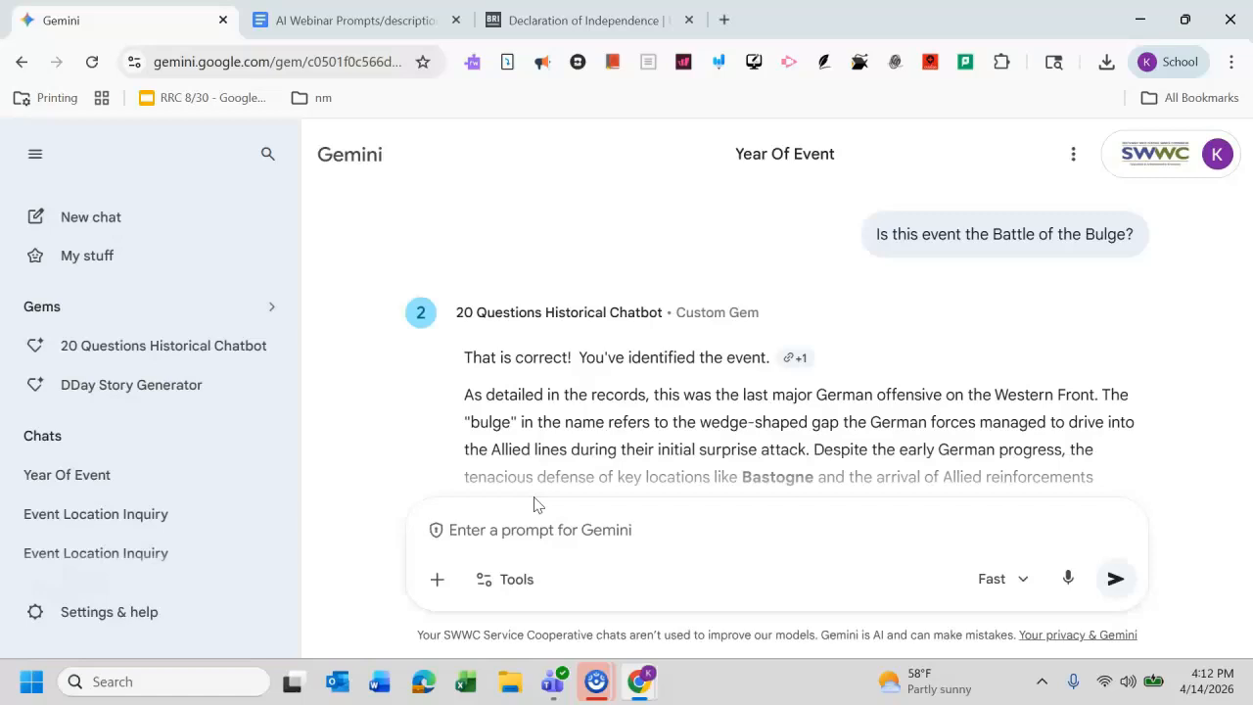
click(477, 409)
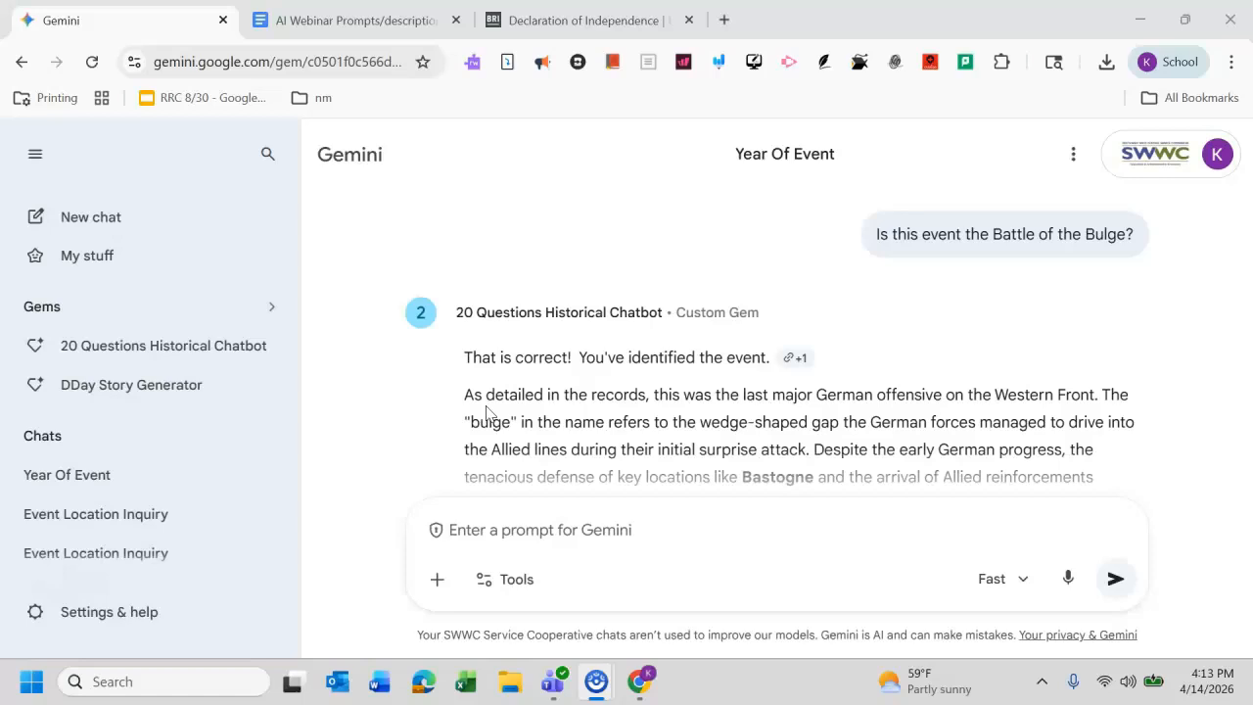
click(301, 18)
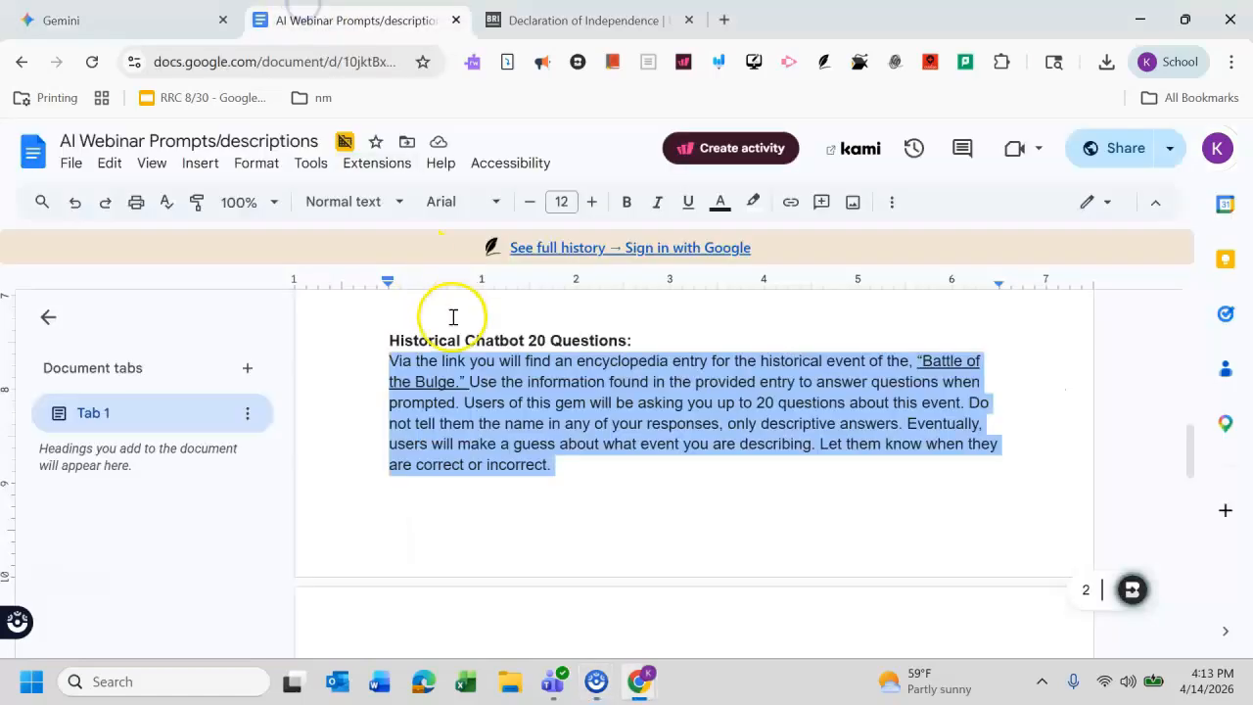
Step: Share the 20 Questions Historical Chatbot gem with general access set to Anyone with the link, and copy its link
click(654, 470)
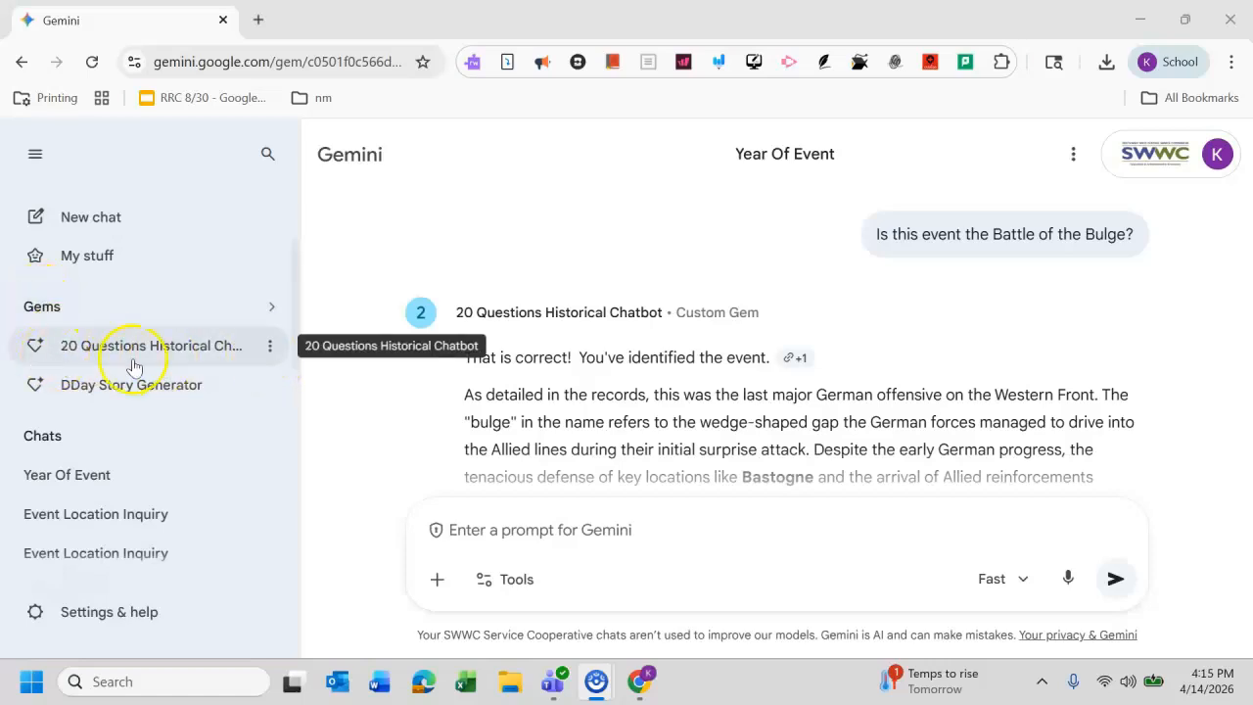
click(272, 355)
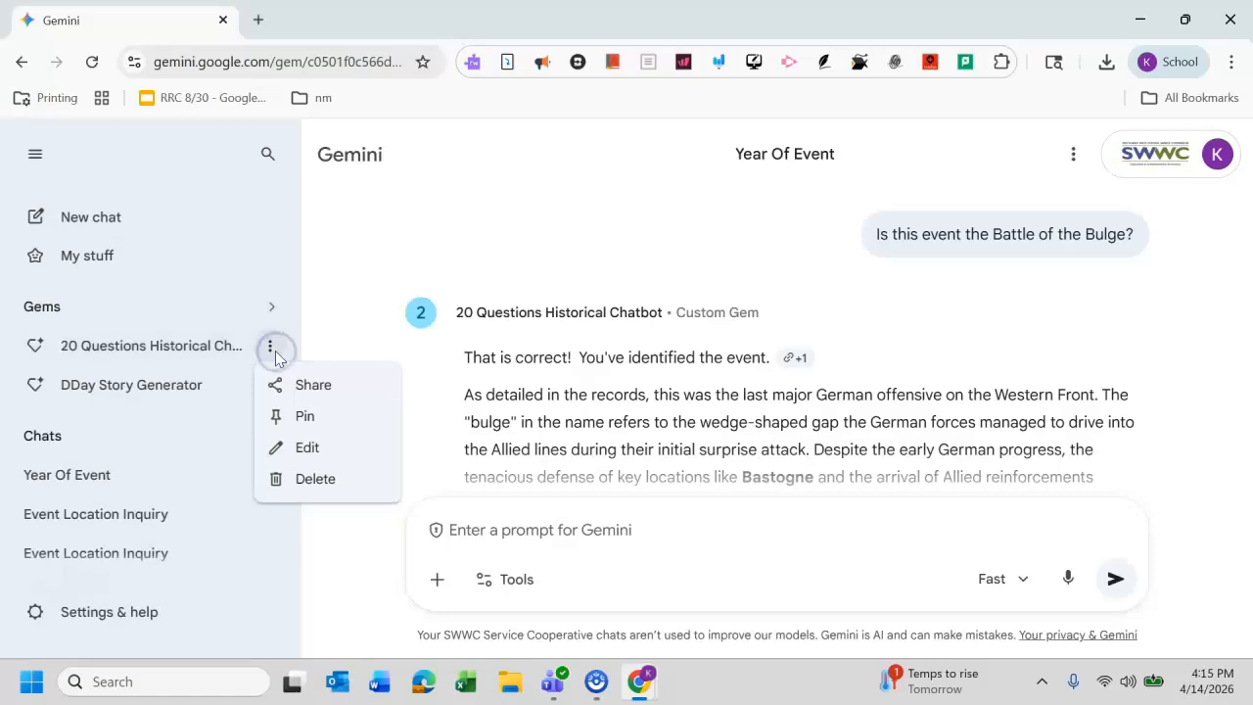
click(303, 386)
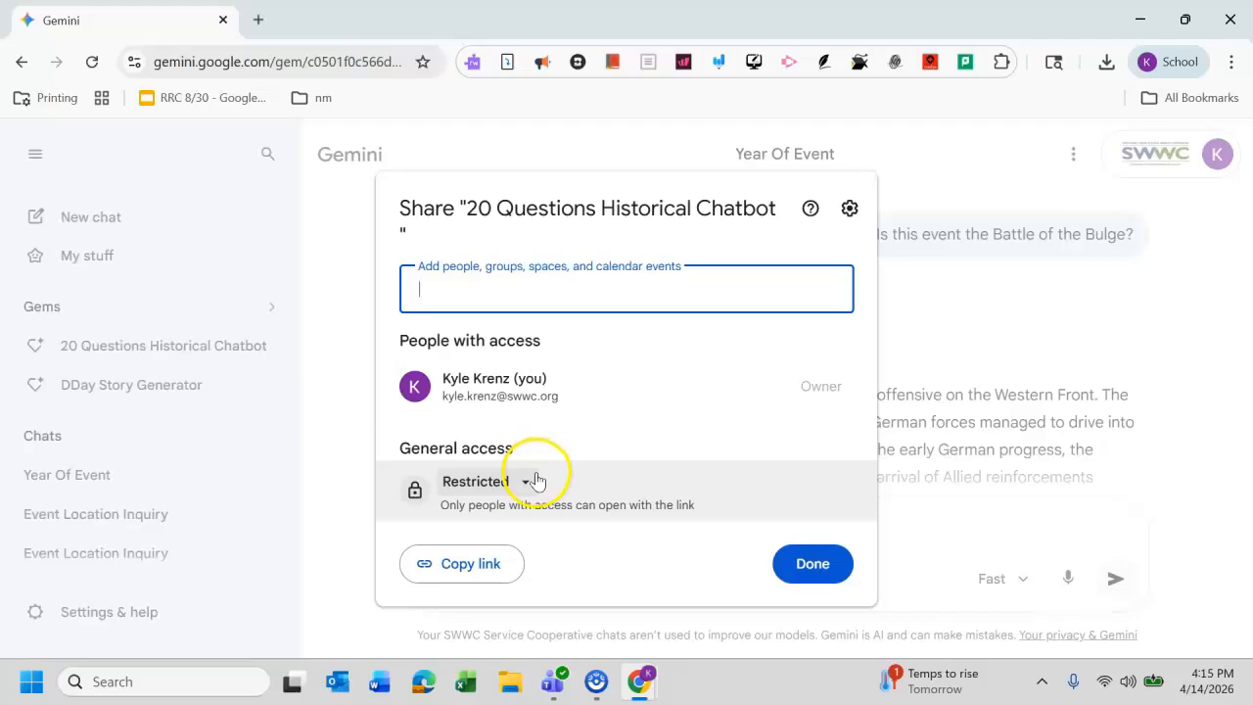
click(526, 482)
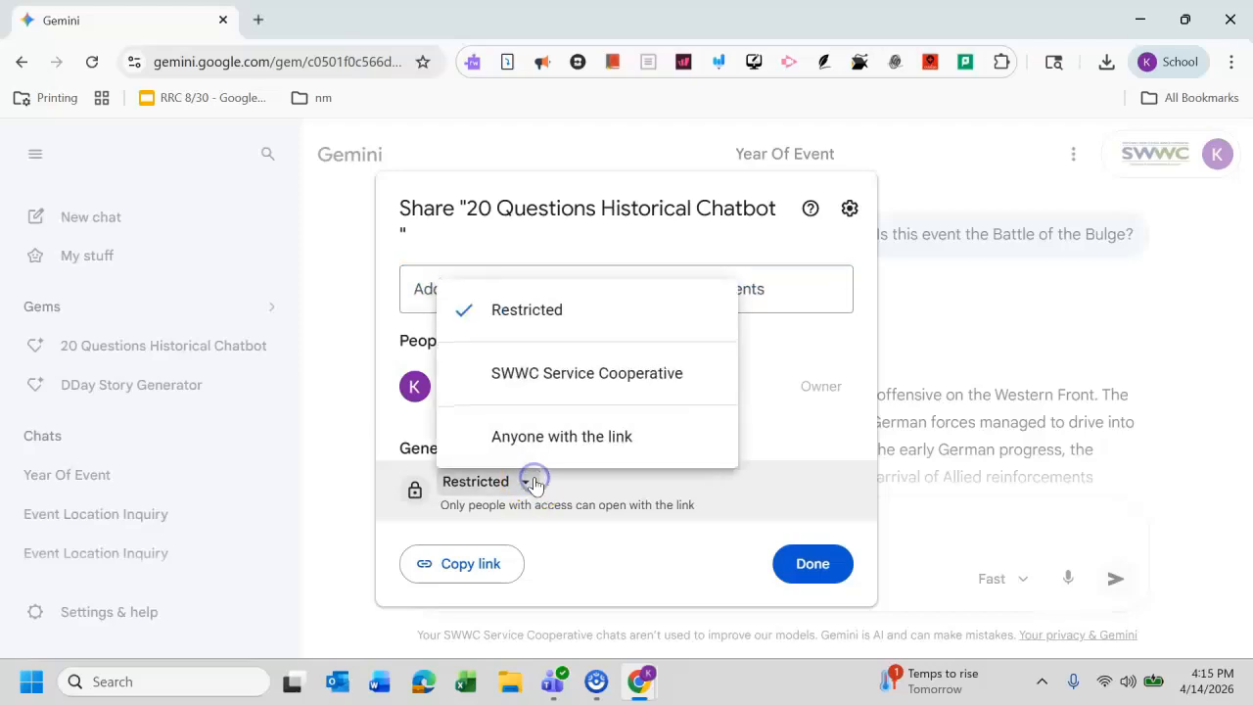
click(597, 435)
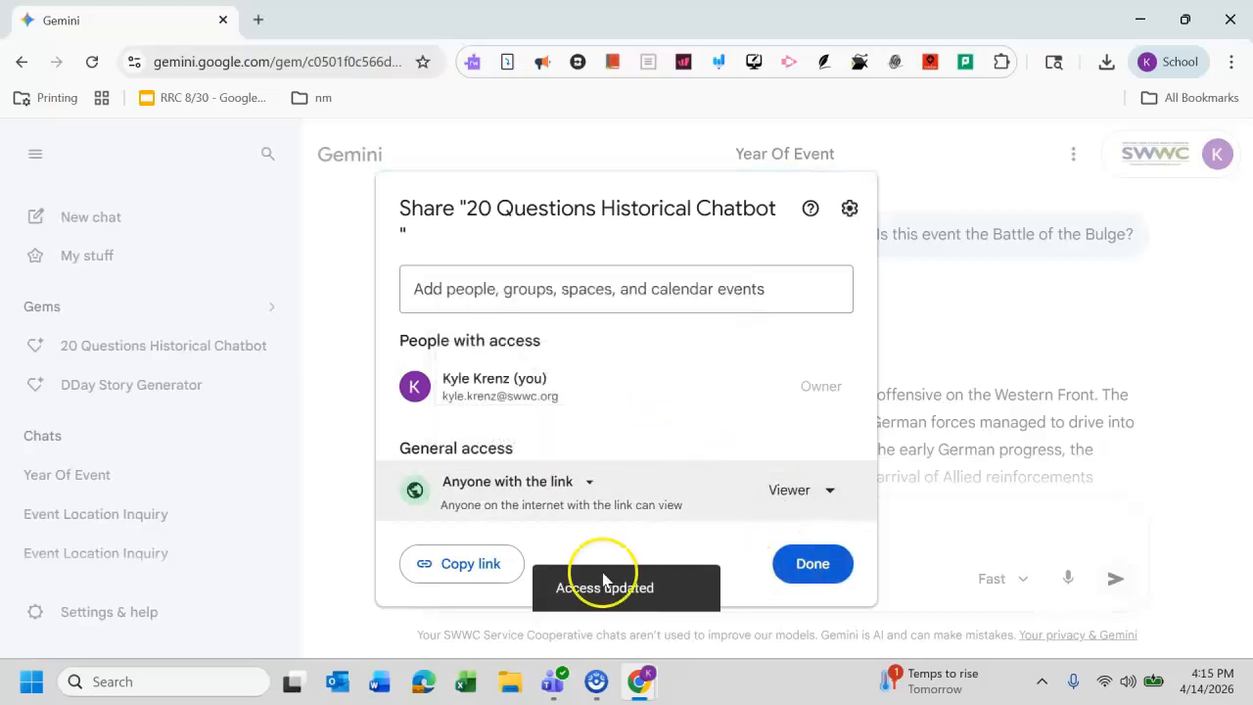
click(460, 573)
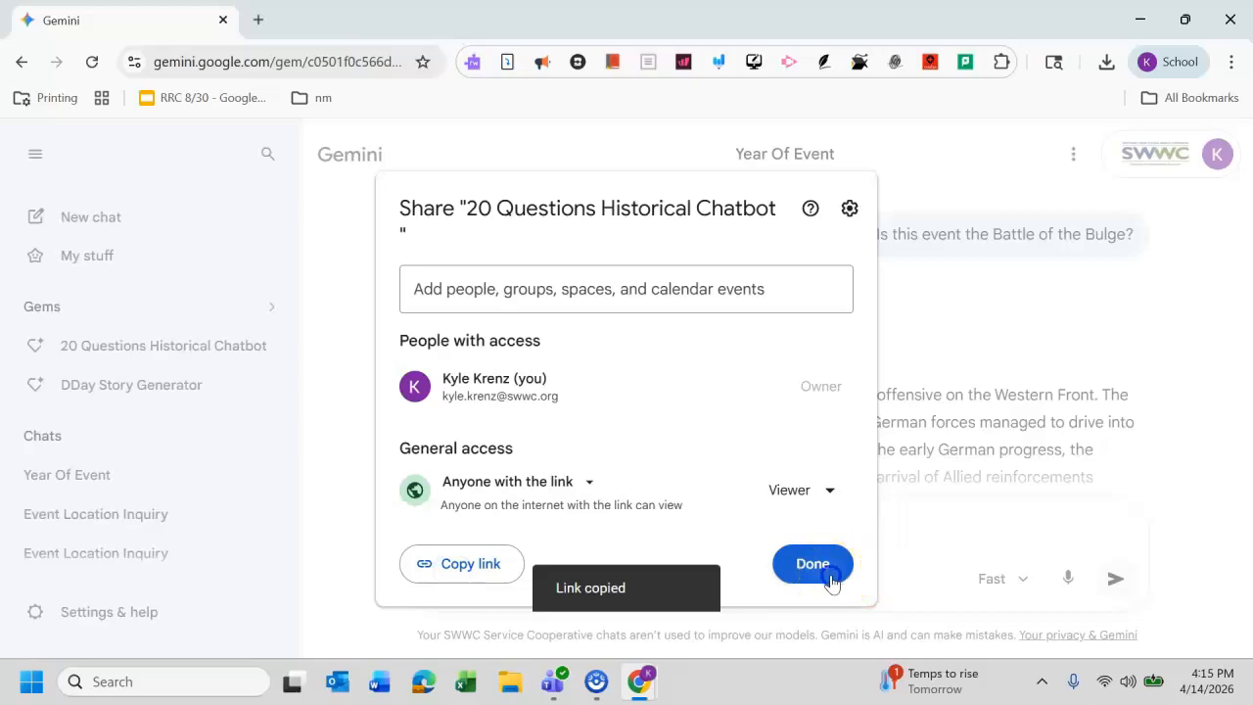
click(828, 575)
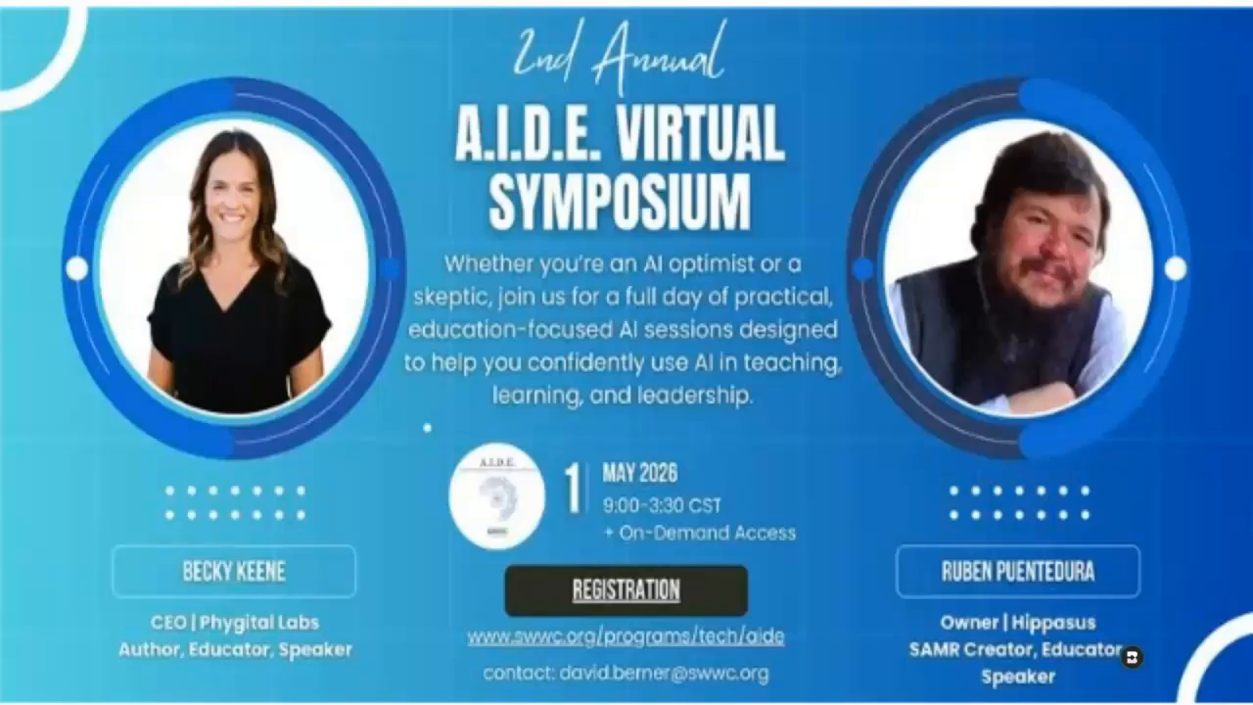
mouse_move(77, 609)
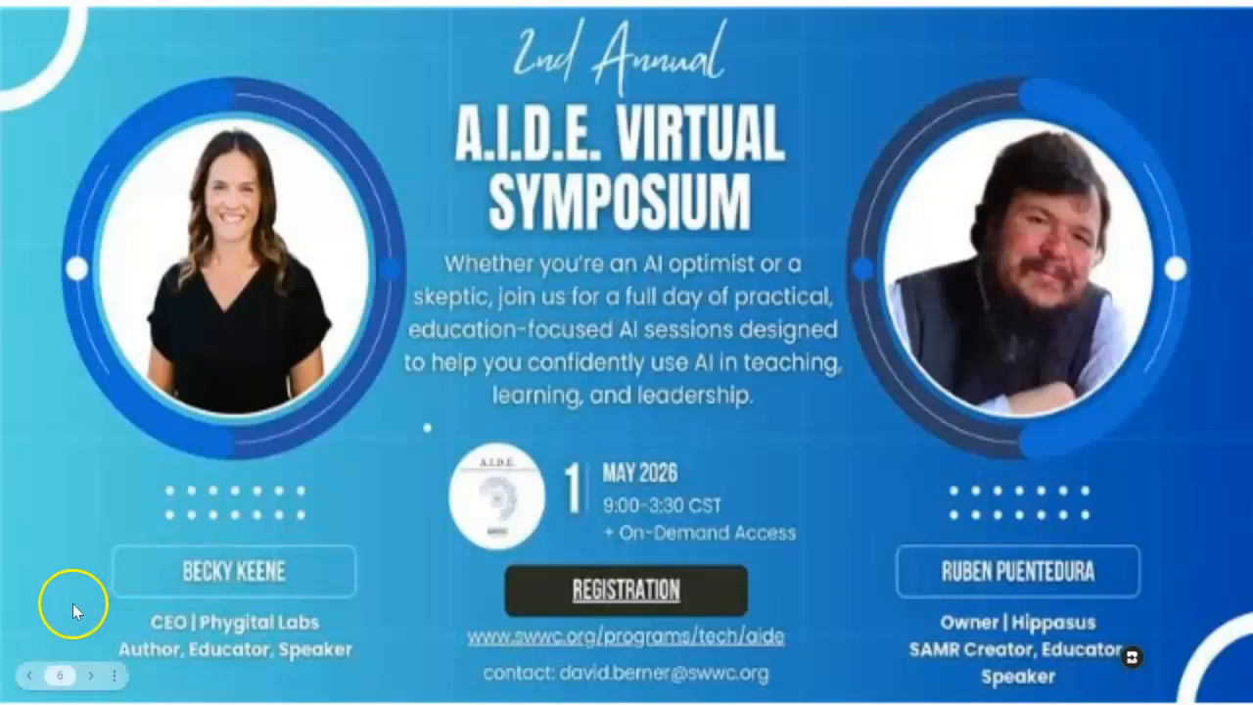
click(91, 677)
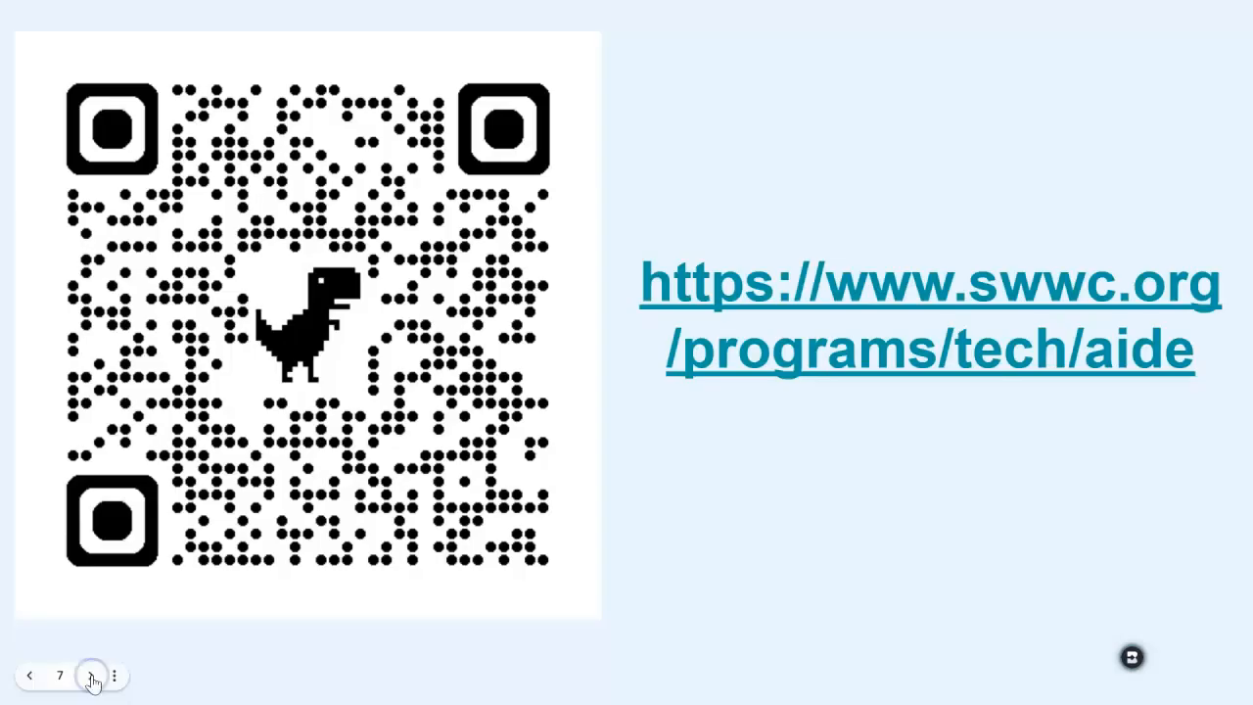